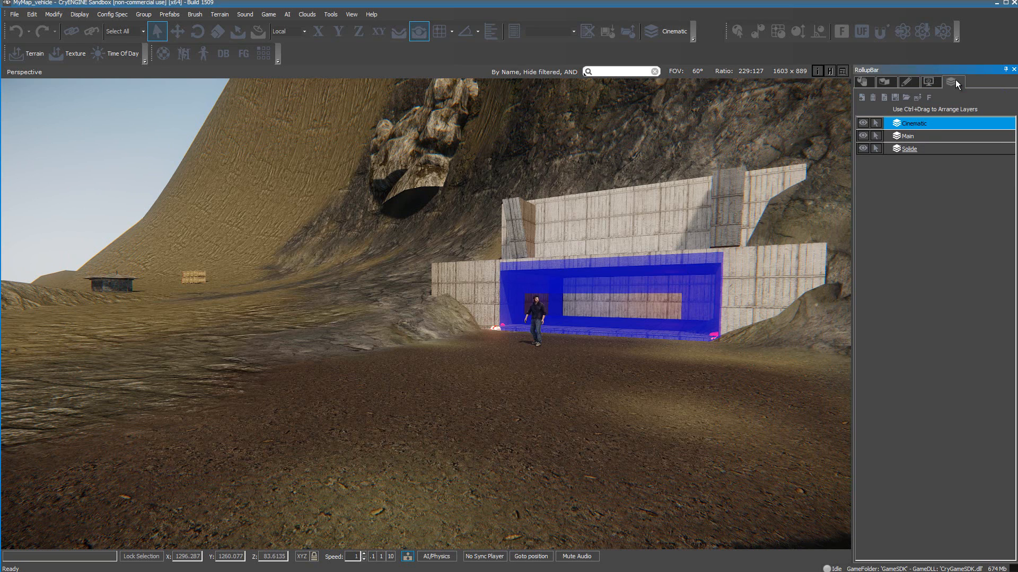
# - Create a new layer named Particule with the default options and make it the active layer
pyautogui.click(862, 98)
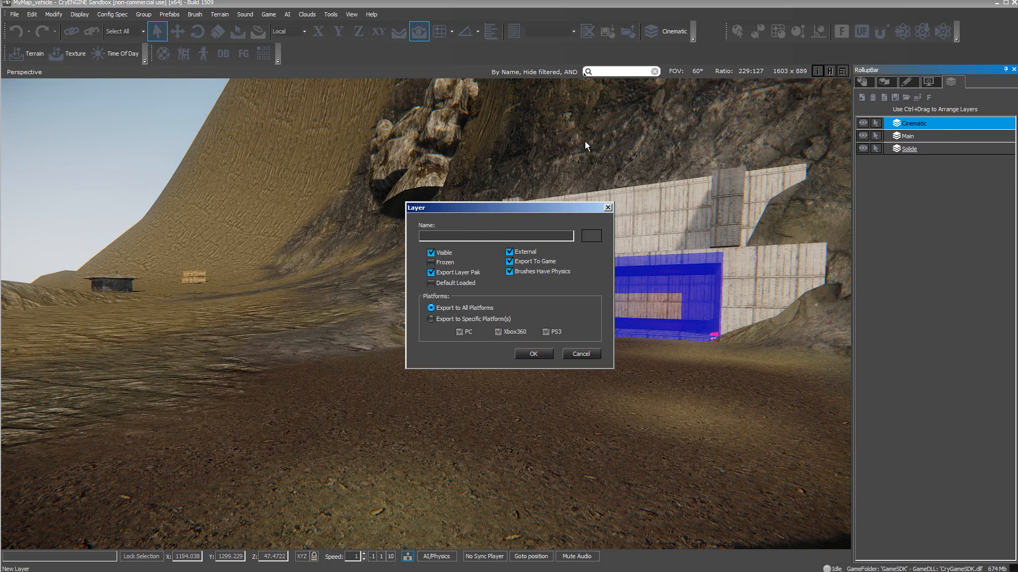
pyautogui.write('Particule')
pyautogui.click(533, 354)
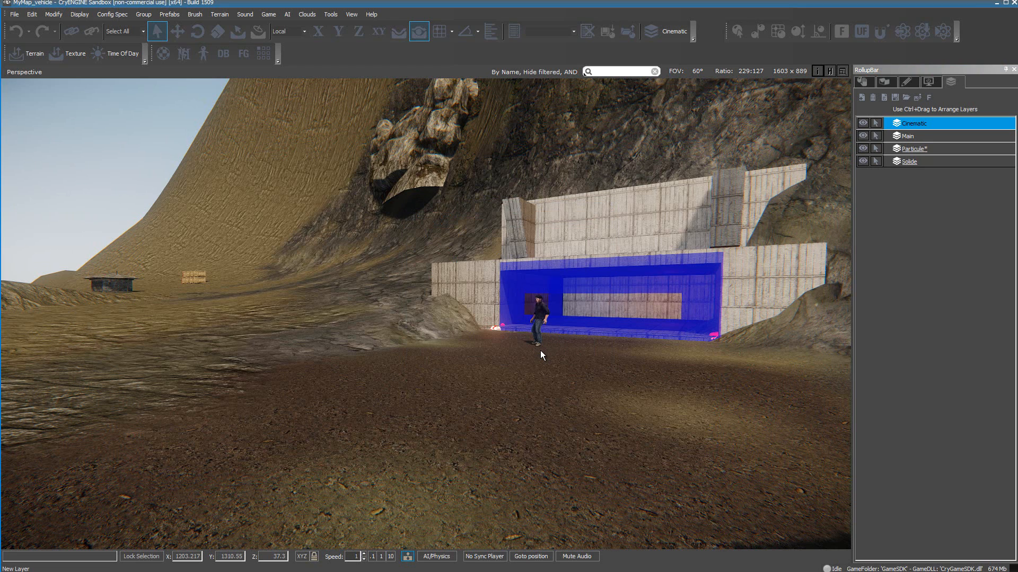
pyautogui.click(916, 148)
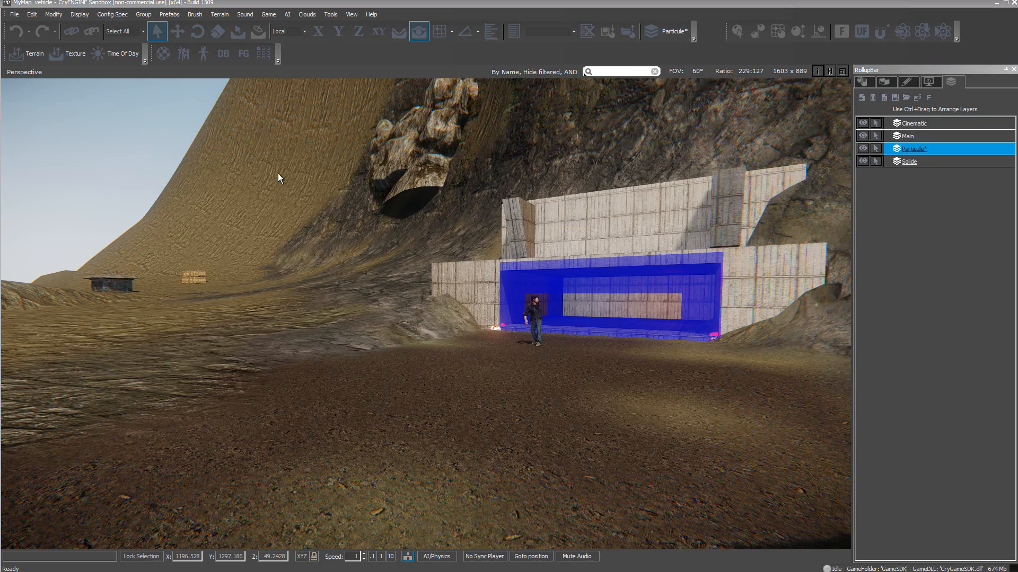
# - Load the smoke_and_fire.xml particle library into the particle database
pyautogui.click(223, 55)
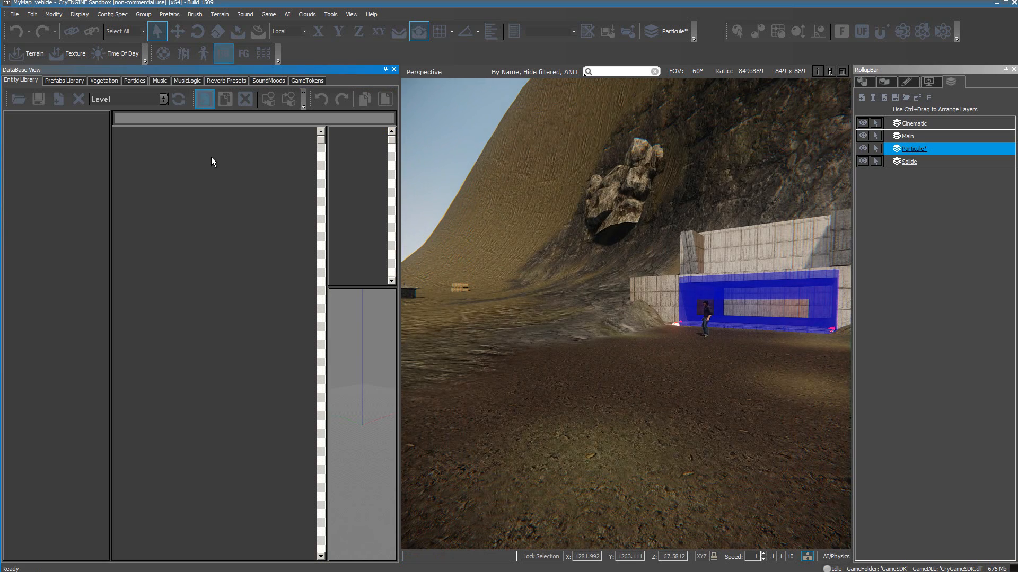
pyautogui.click(138, 80)
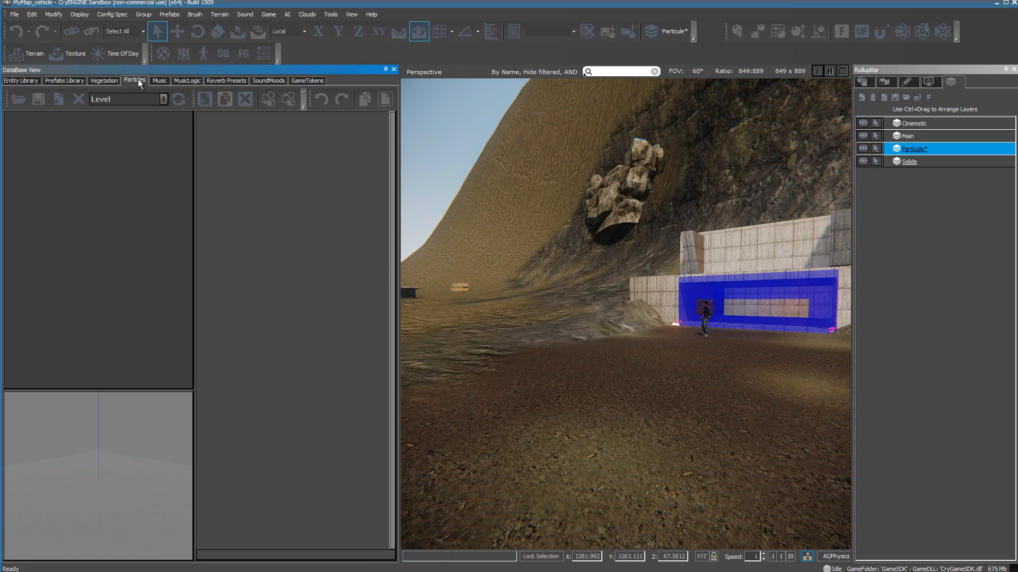
pyautogui.click(20, 100)
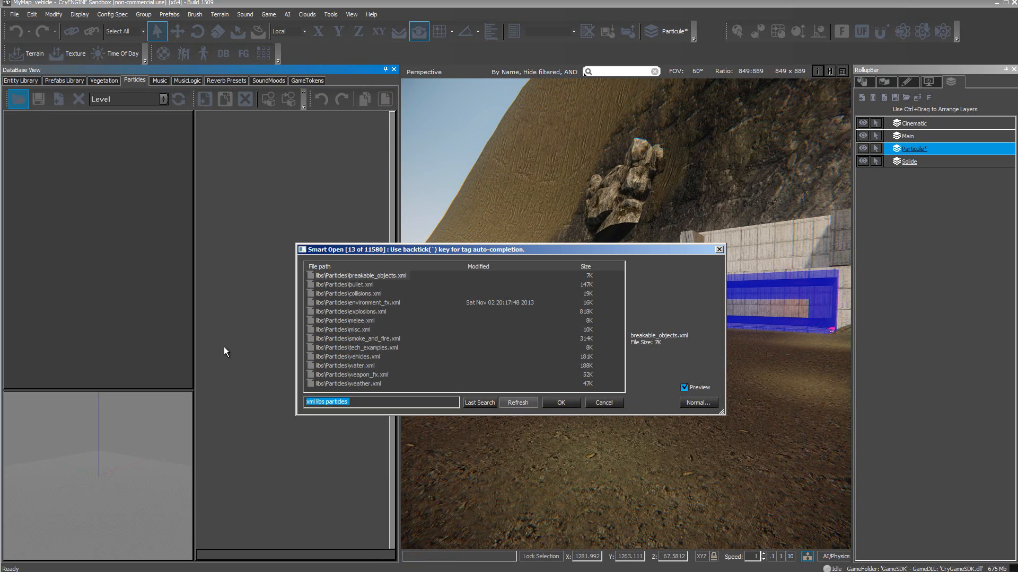
pyautogui.click(340, 339)
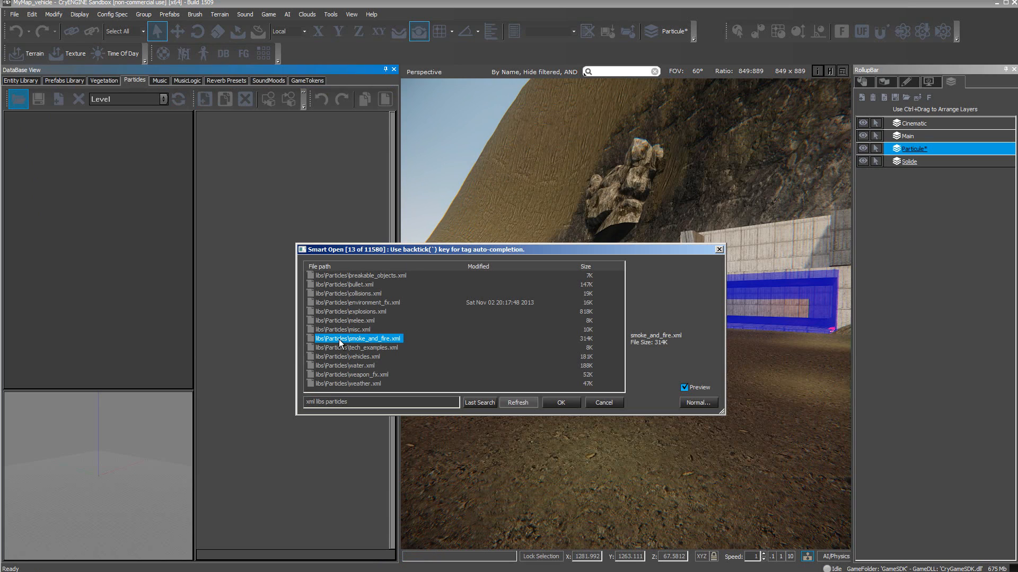
pyautogui.click(555, 401)
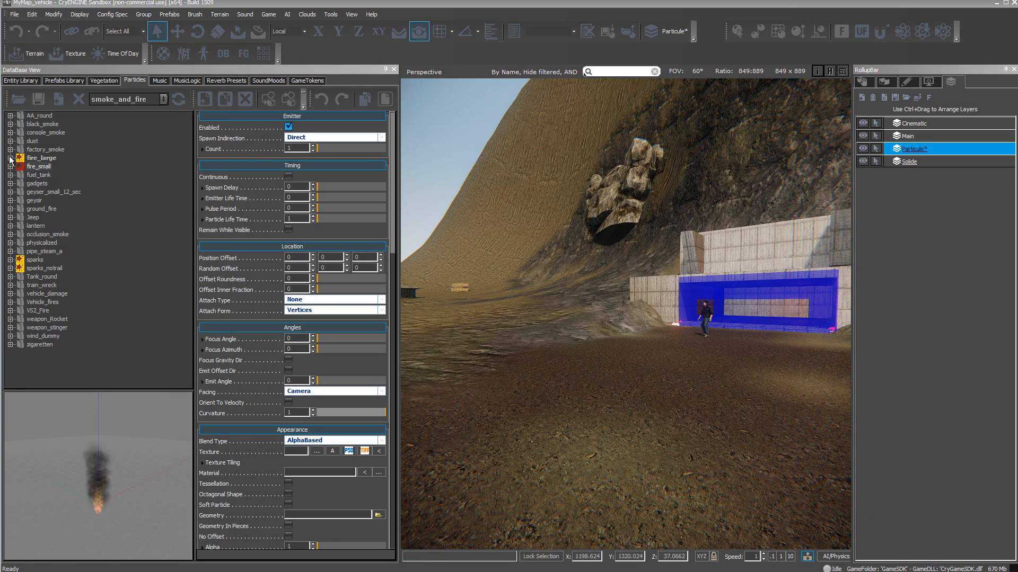
# - Place the fire_small particle effect from the smoke_and_fire library on the ground in front of the blue-walled building
pyautogui.click(39, 168)
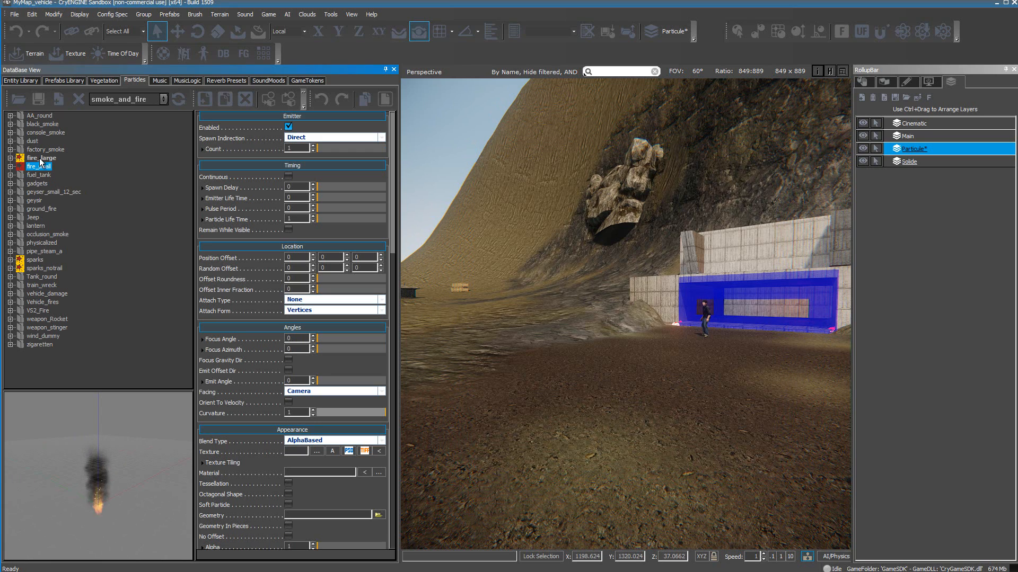
pyautogui.click(40, 160)
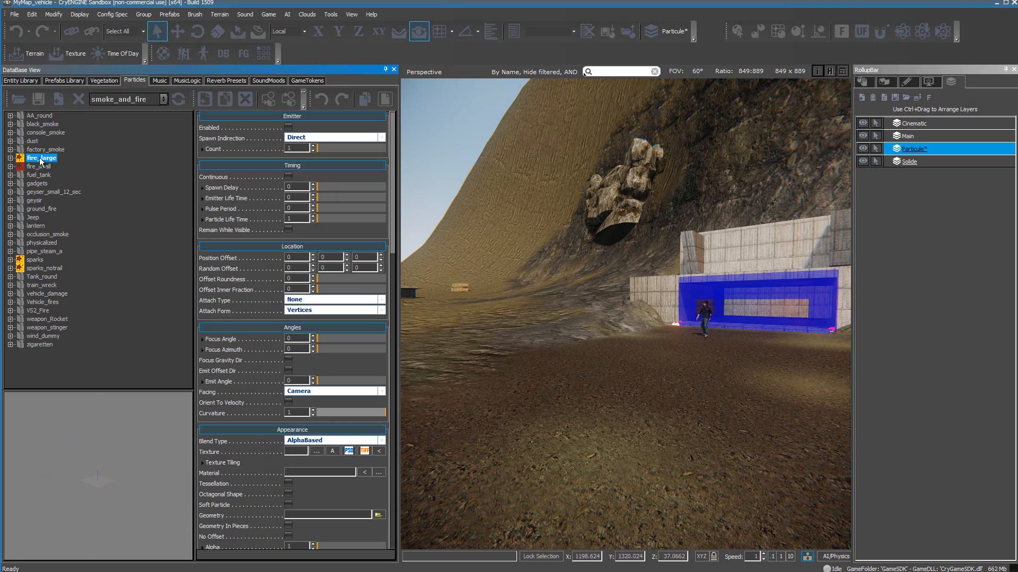
pyautogui.click(41, 167)
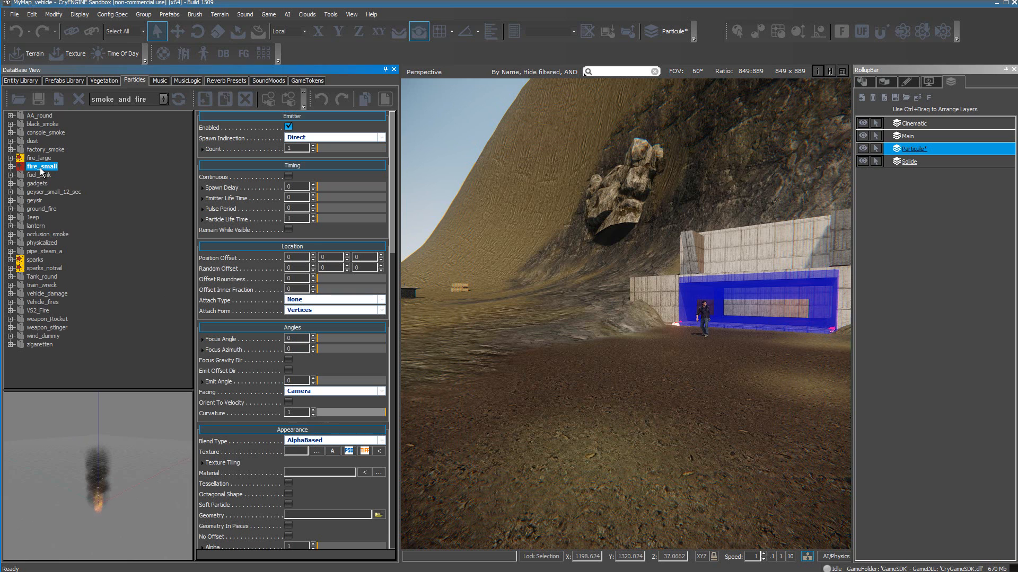
pyautogui.moveTo(41, 172); pyautogui.dragTo(568, 408)
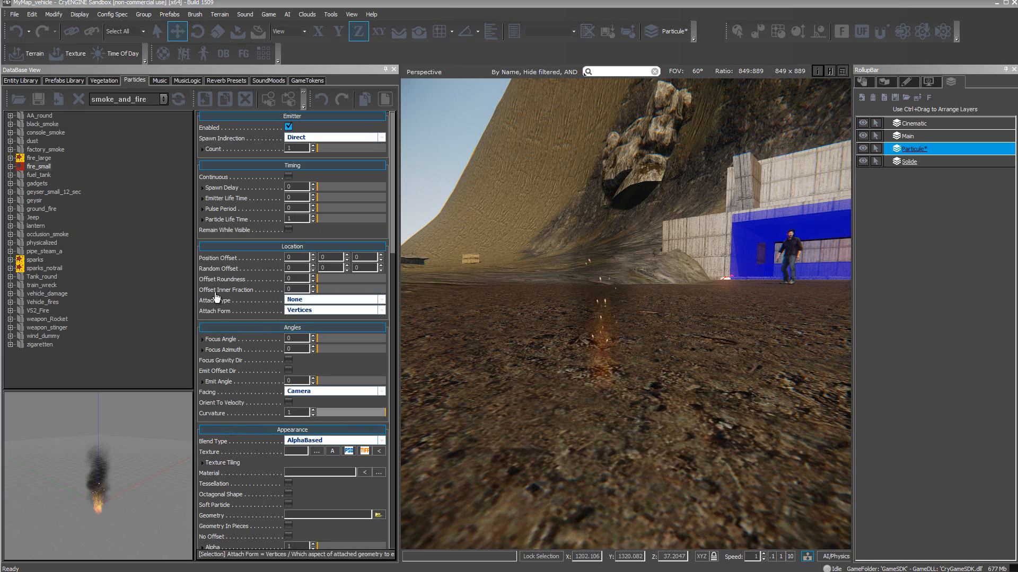
# - Create a new particle library named MyParticule
pyautogui.click(60, 99)
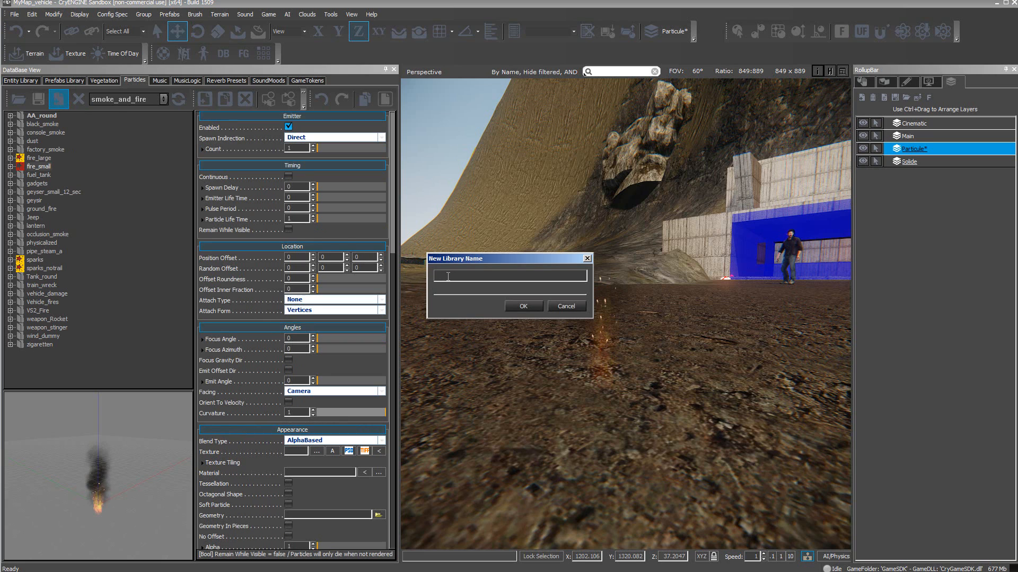
pyautogui.write('MyParticule')
pyautogui.click(523, 307)
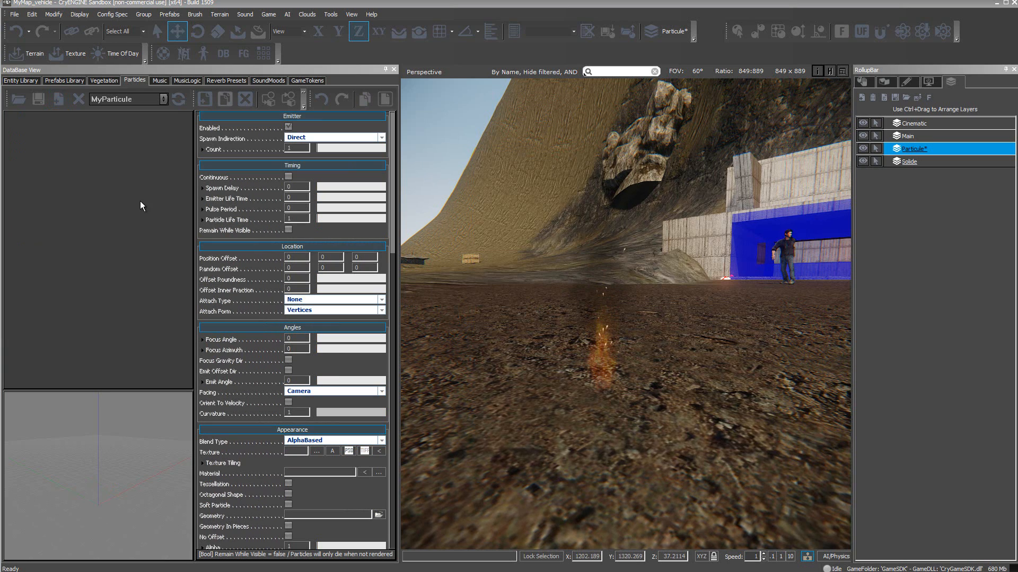
# - View the smoke_and_fire library's effects, and return to the MyParticule library
pyautogui.click(164, 99)
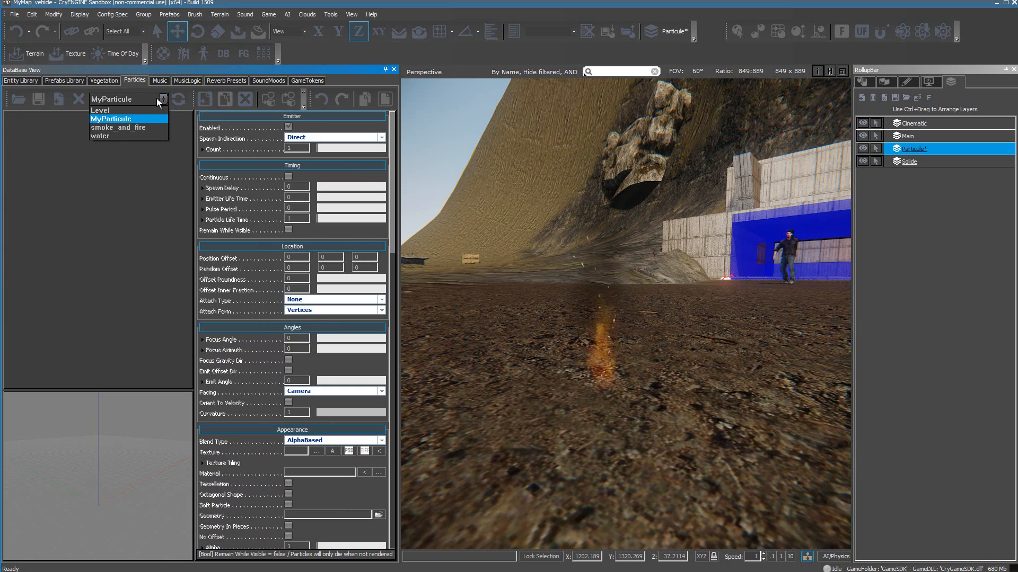
pyautogui.click(115, 128)
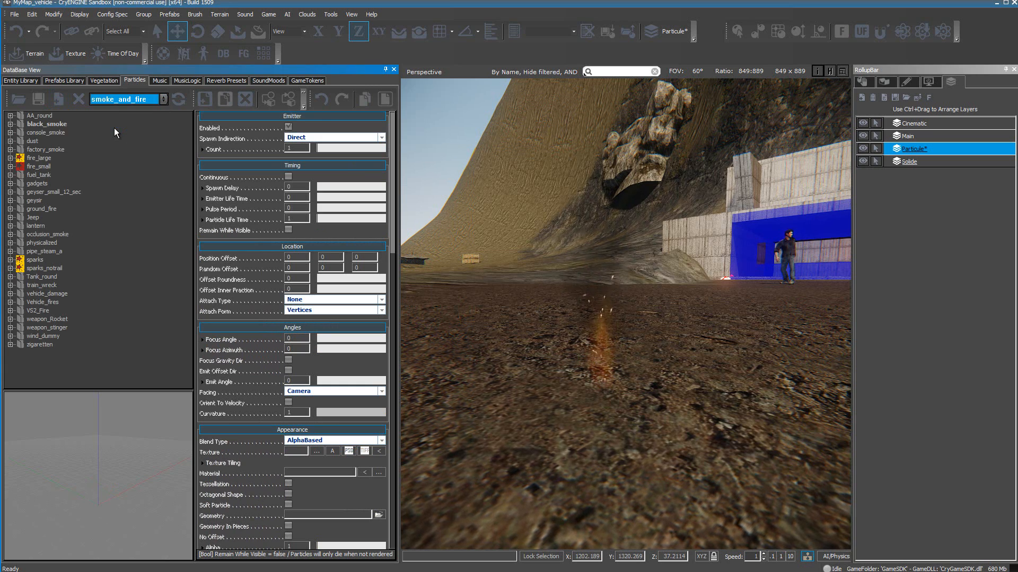
pyautogui.click(146, 101)
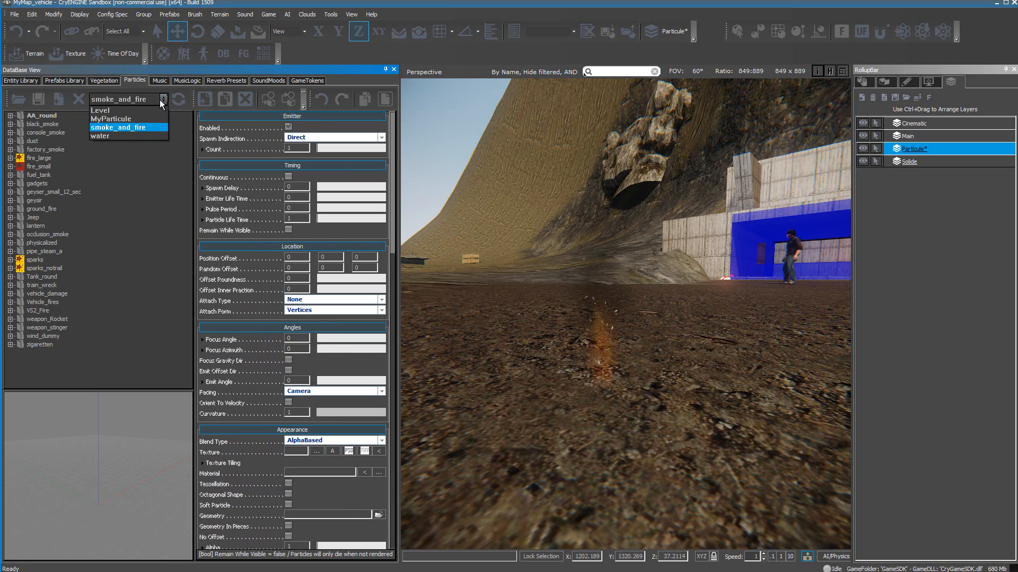
pyautogui.click(114, 119)
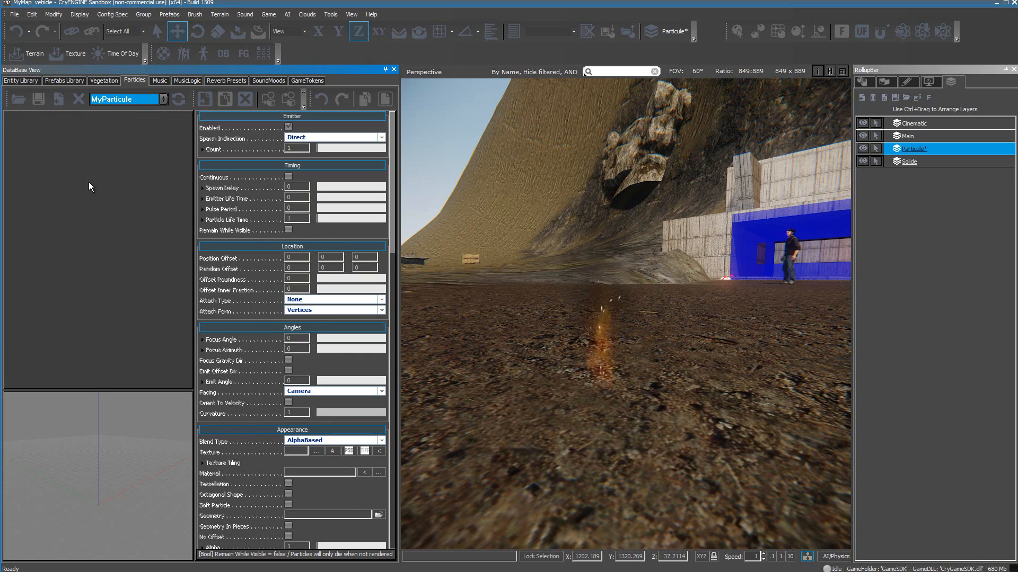
pyautogui.click(70, 161)
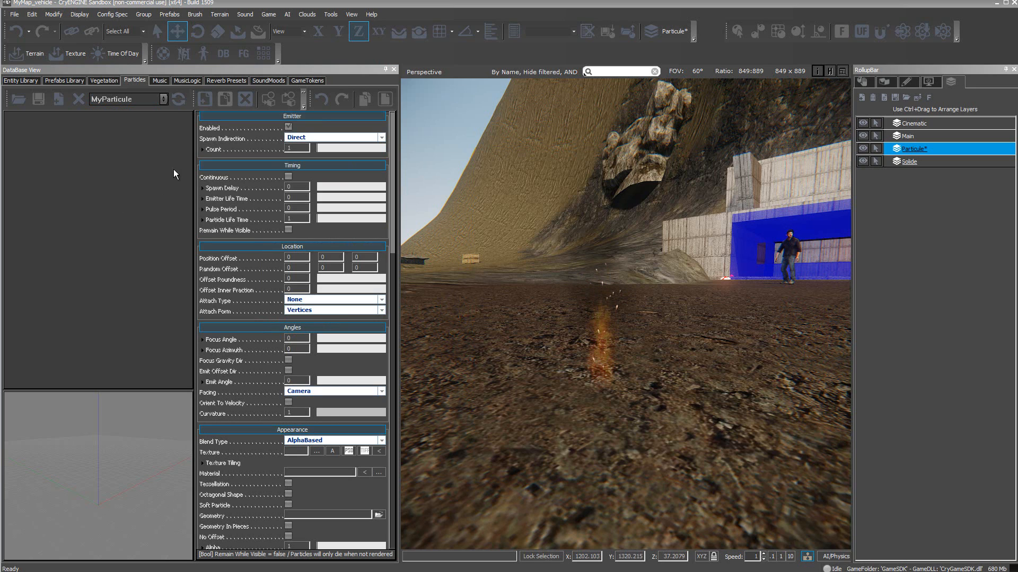
# - Create a particle effect named MyFeu in the group Feu, and save the particle library
pyautogui.click(209, 100)
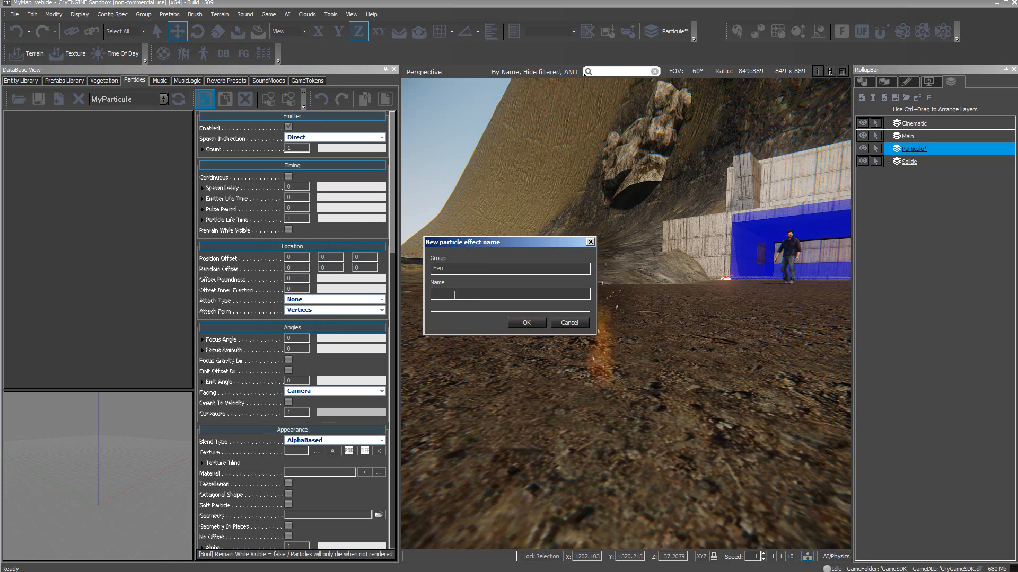
pyautogui.write('MyFeu')
pyautogui.click(530, 324)
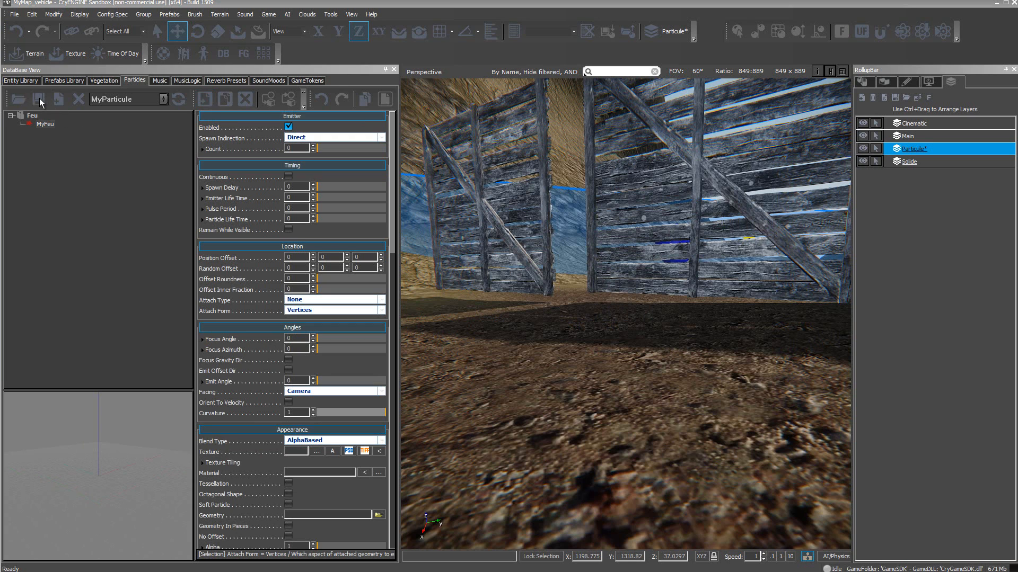
pyautogui.click(40, 100)
# - Place the MyFeu effect in the level, on the ground in front of the wooden gates
pyautogui.click(44, 125)
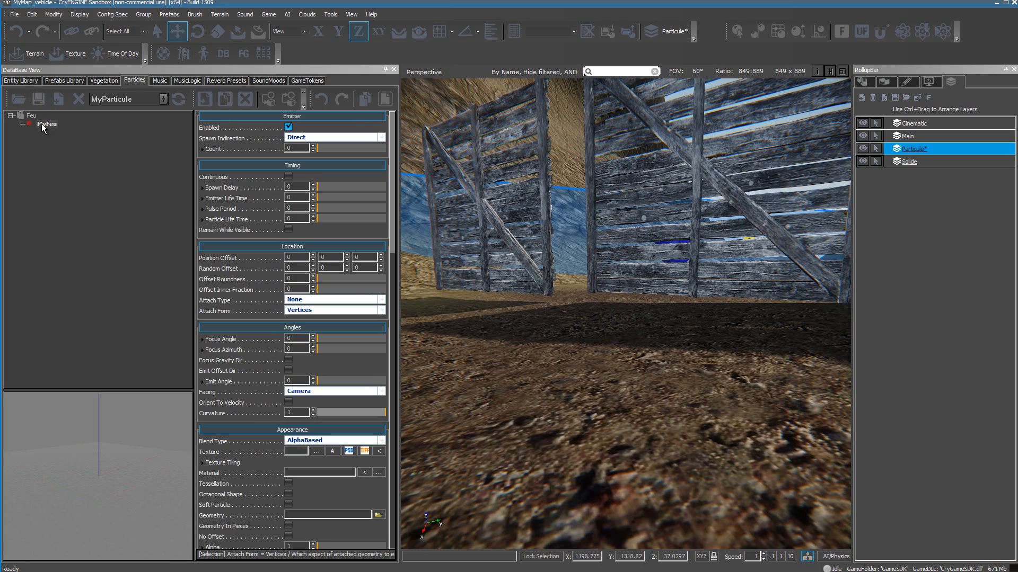
pyautogui.click(618, 340)
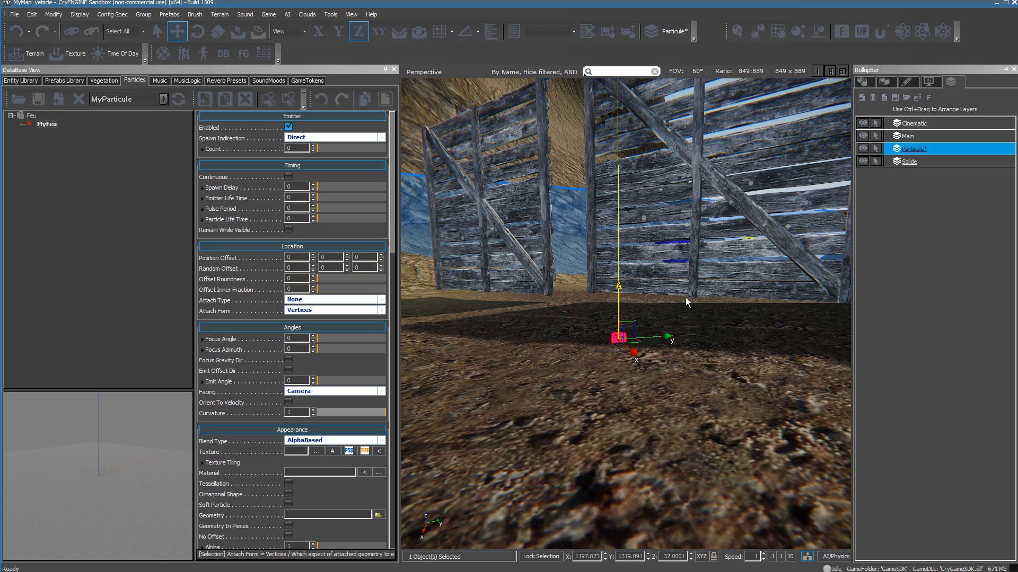
pyautogui.click(102, 290)
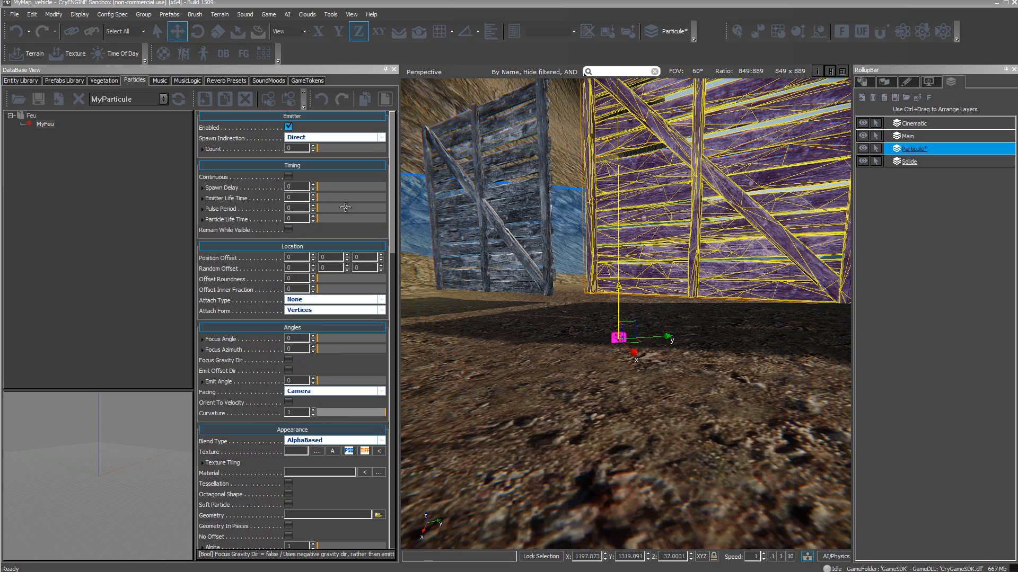
# - Open the Textures PAK archive from the GameSDK folder in the PAK Manager
pyautogui.click(14, 15)
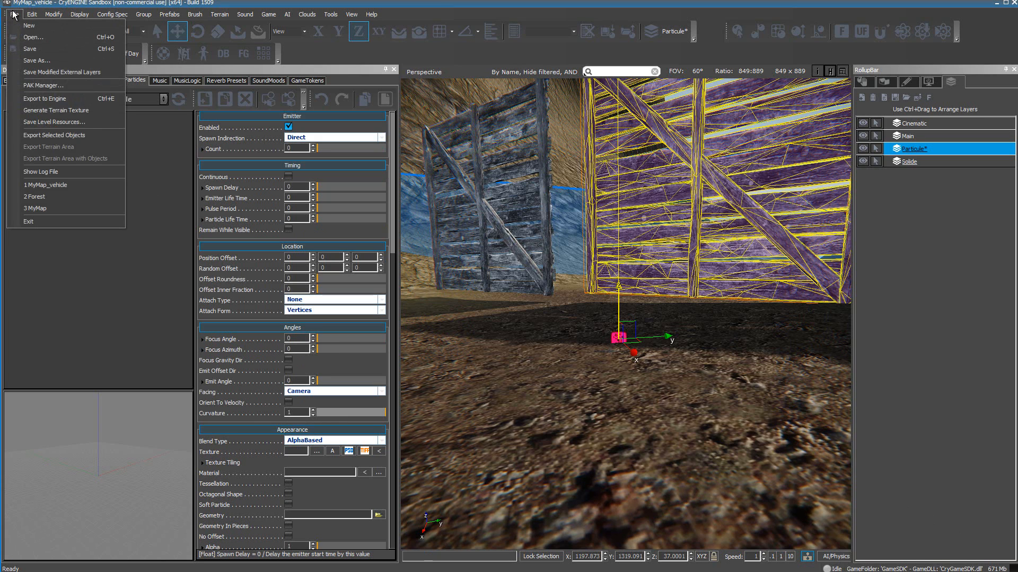
pyautogui.click(57, 88)
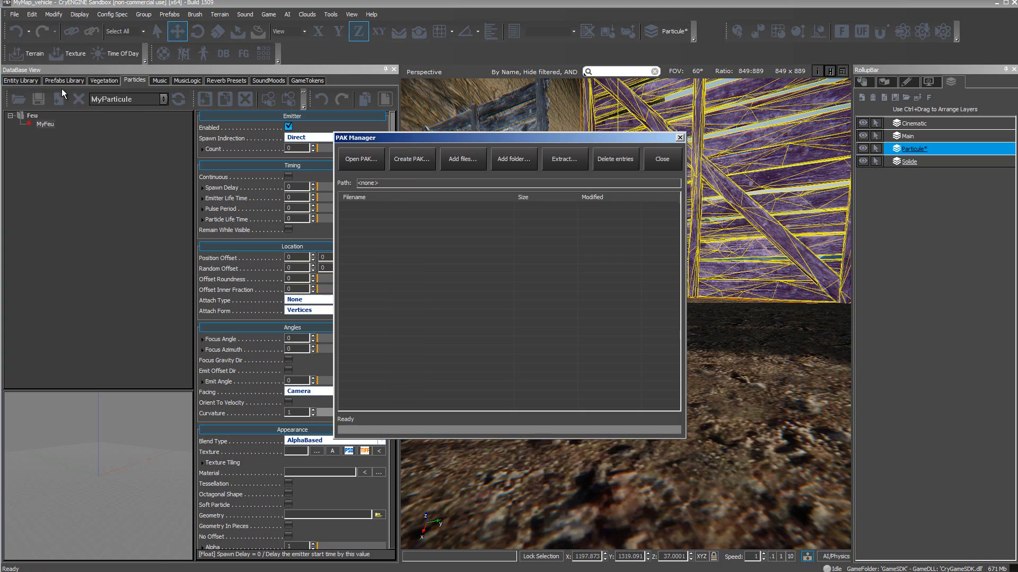
pyautogui.click(360, 160)
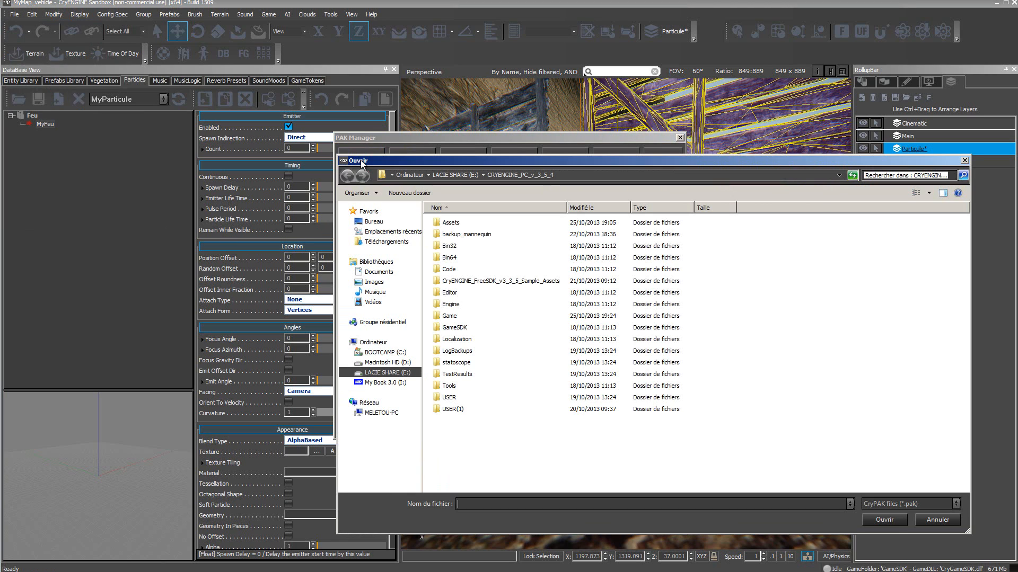
pyautogui.doubleClick(438, 328)
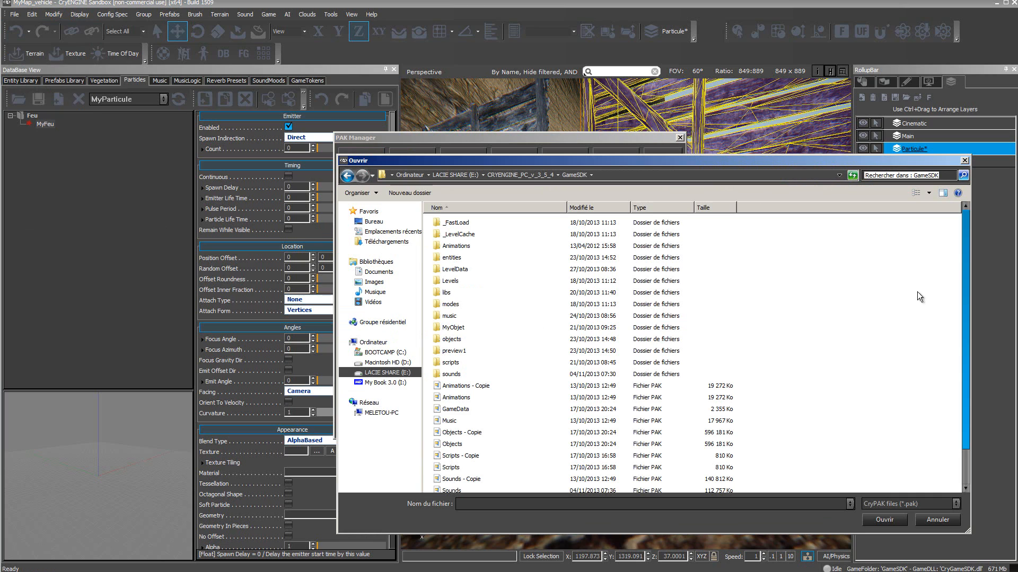
pyautogui.moveTo(964, 273); pyautogui.dragTo(962, 310)
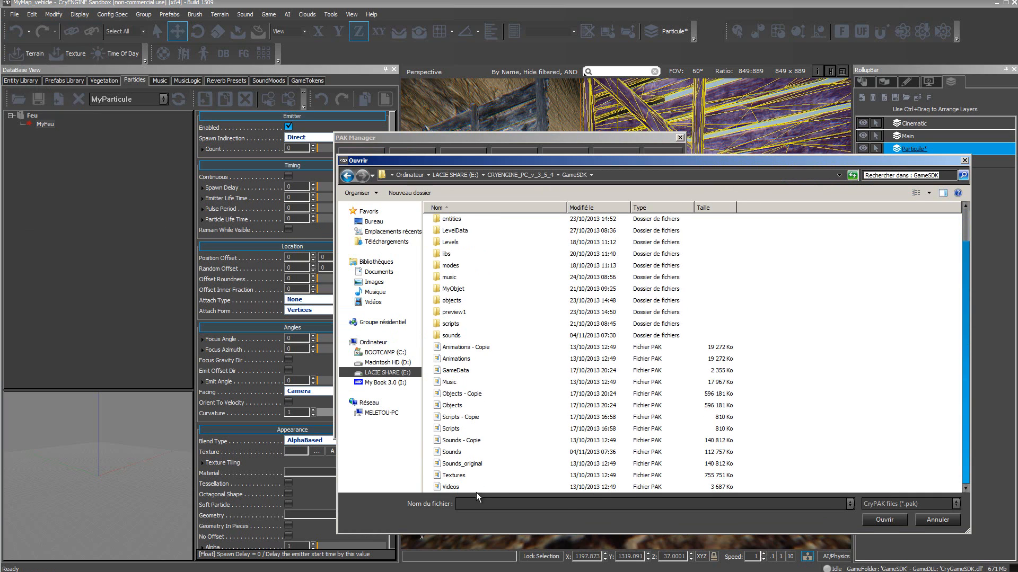
pyautogui.click(448, 476)
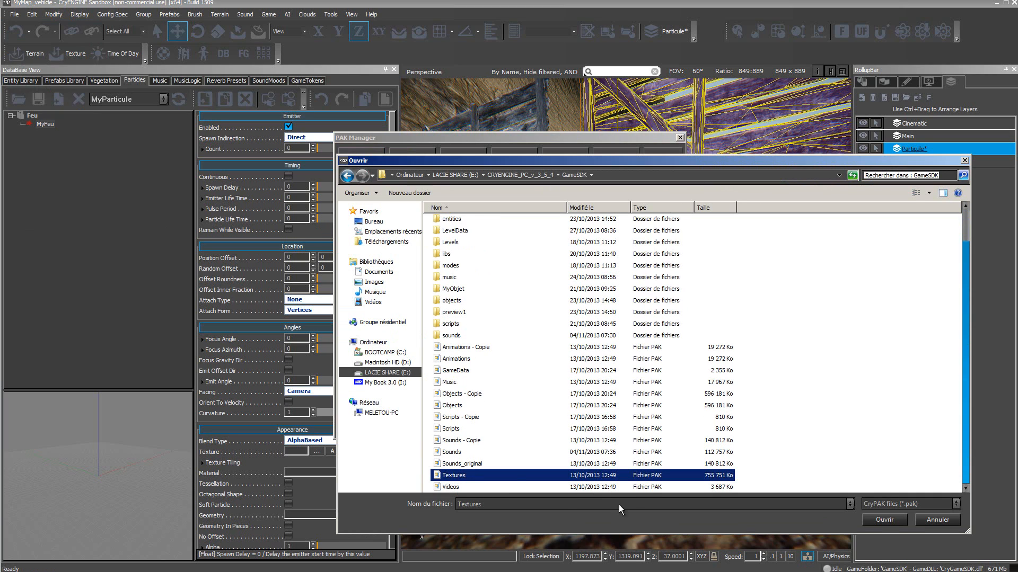
pyautogui.click(884, 519)
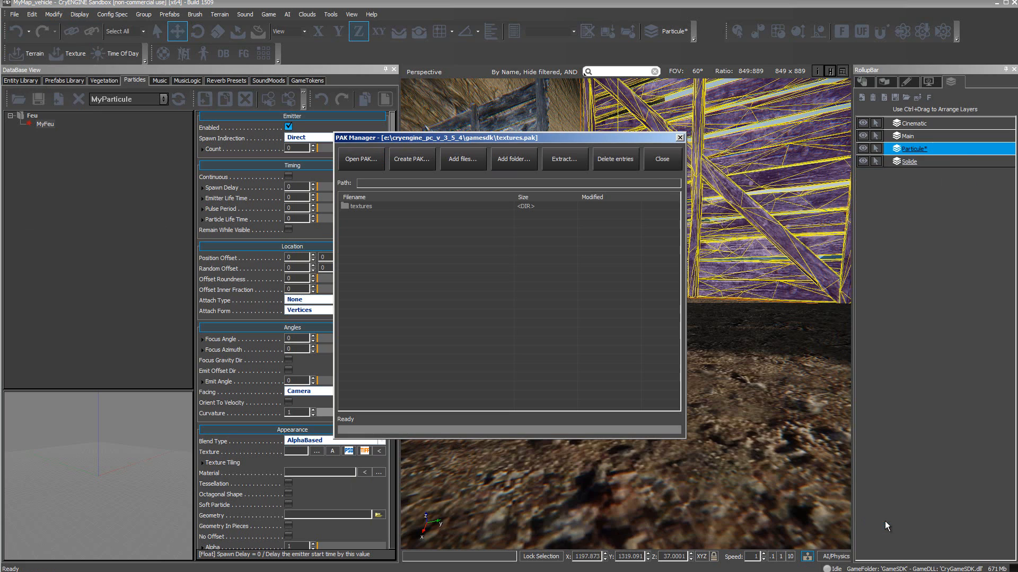
# - Browse the archive's textures folder and its sprites subfolder, and go back up to the textures folder
pyautogui.click(366, 207)
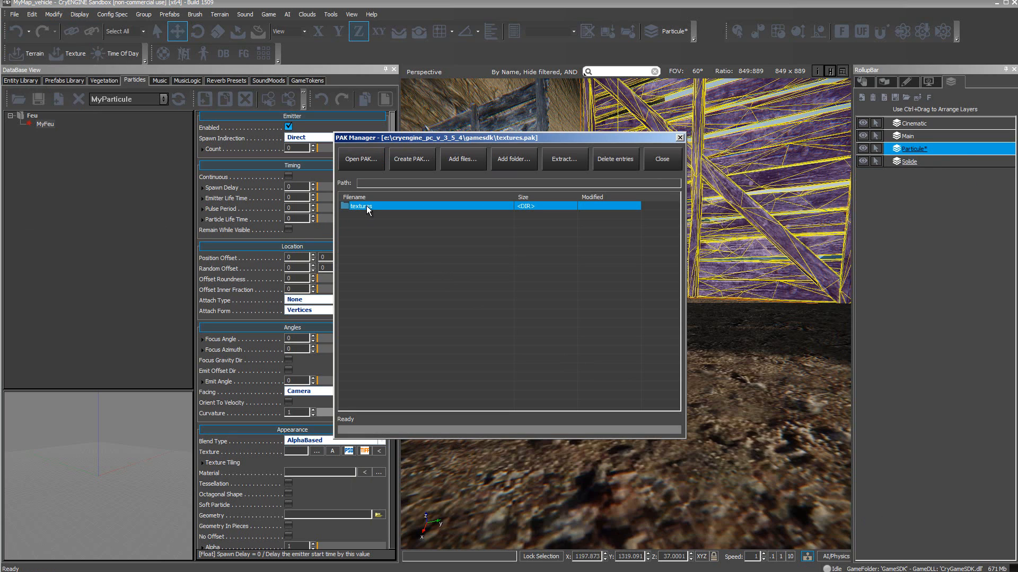
pyautogui.doubleClick(347, 207)
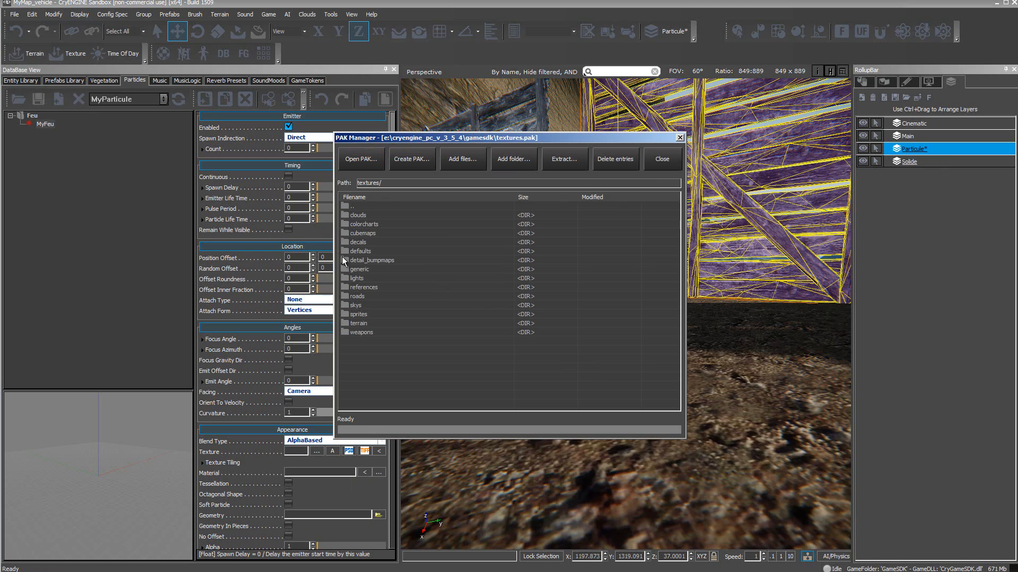
pyautogui.doubleClick(344, 311)
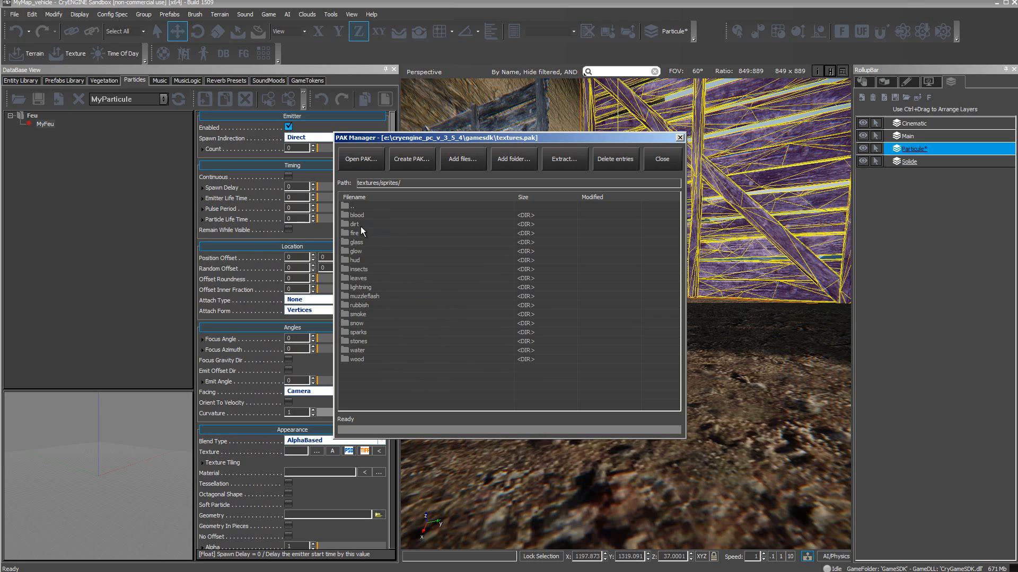
pyautogui.click(346, 207)
pyautogui.doubleClick(345, 207)
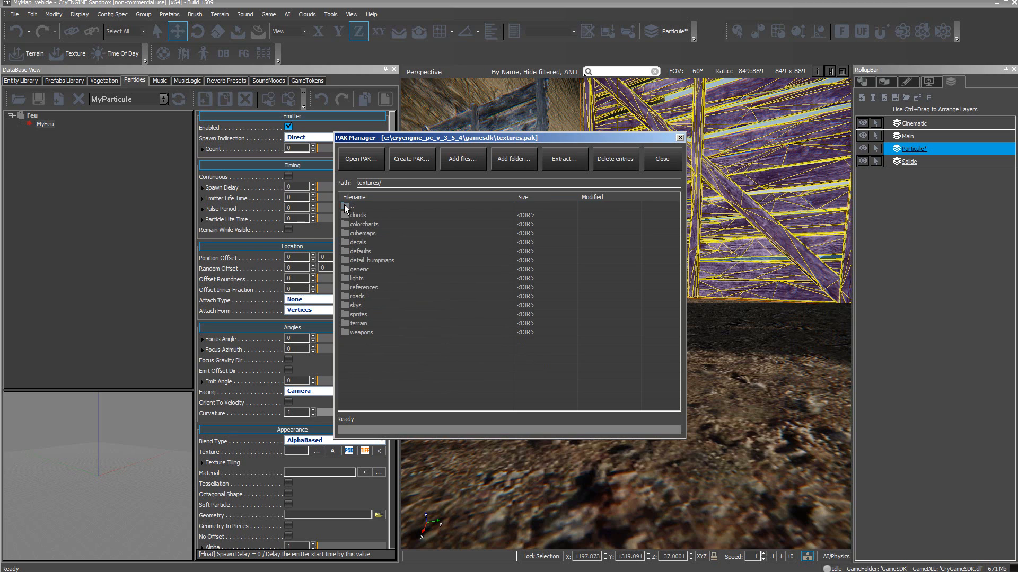
# - Extract the archive's textures folder into the GameSDK folder, creating the full path for the files, and close the PAK Manager
pyautogui.doubleClick(345, 207)
pyautogui.doubleClick(345, 207)
pyautogui.doubleClick(345, 207)
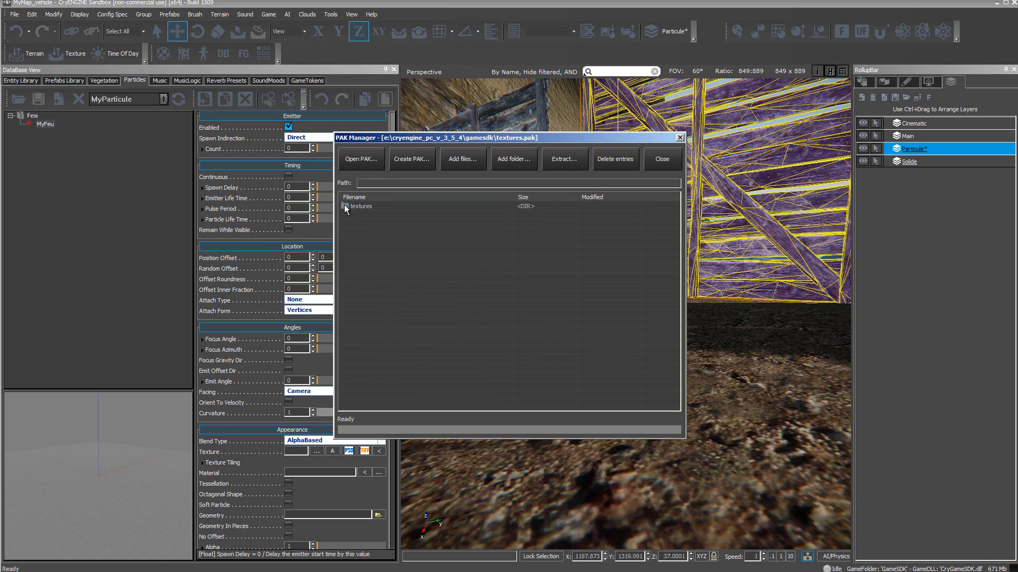
pyautogui.click(371, 208)
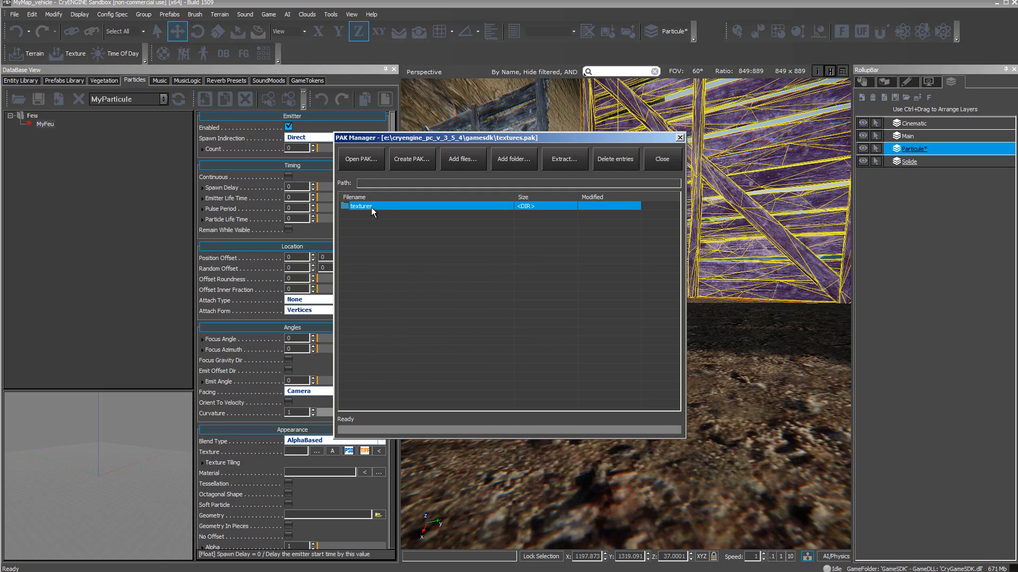
pyautogui.click(571, 164)
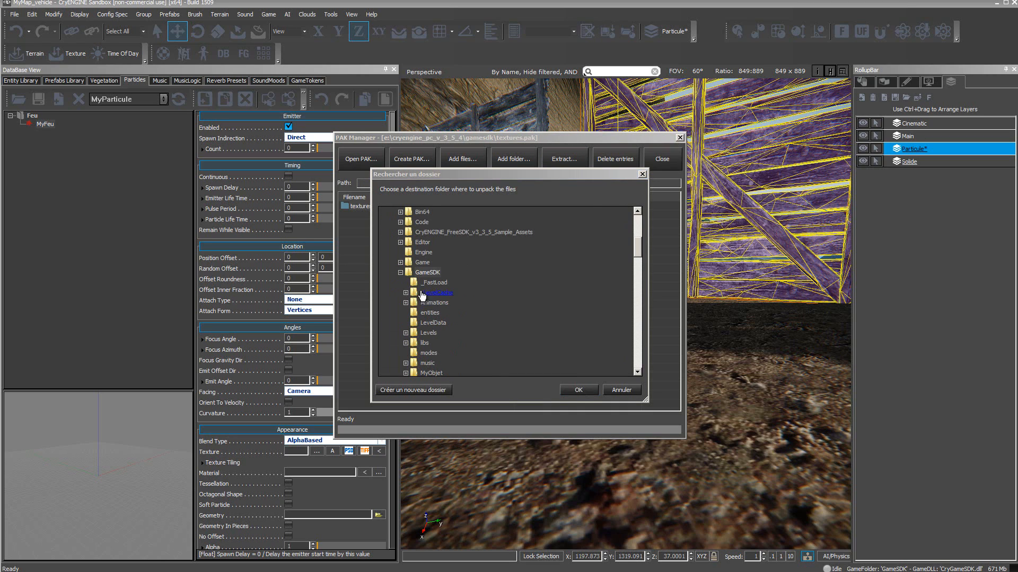
pyautogui.click(571, 392)
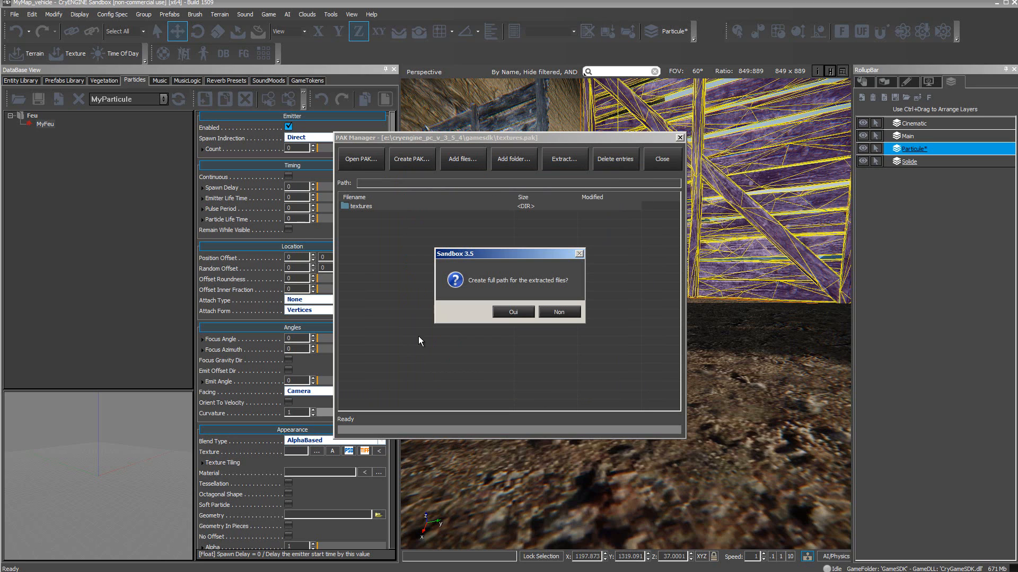
pyautogui.click(514, 313)
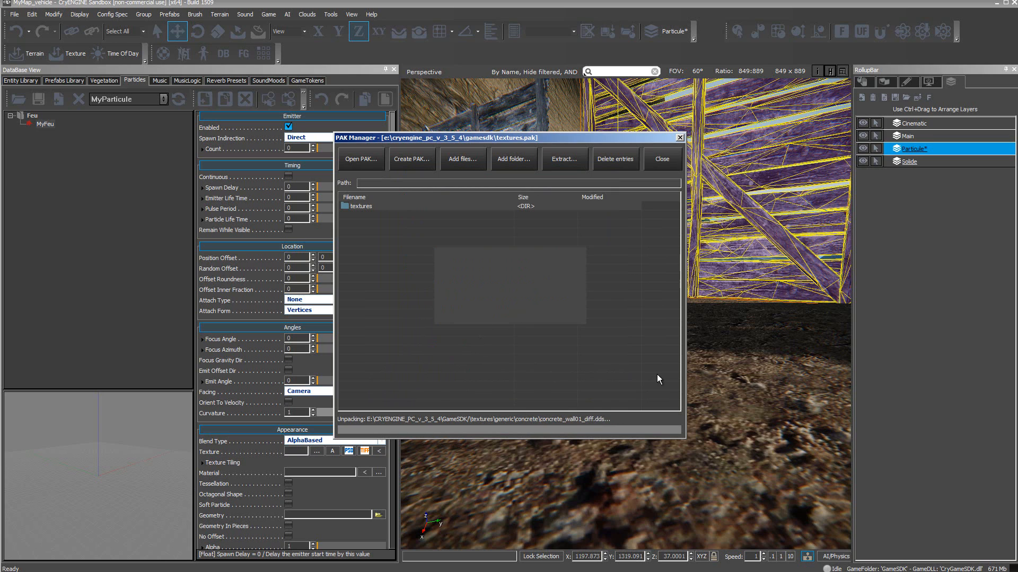
pyautogui.click(662, 159)
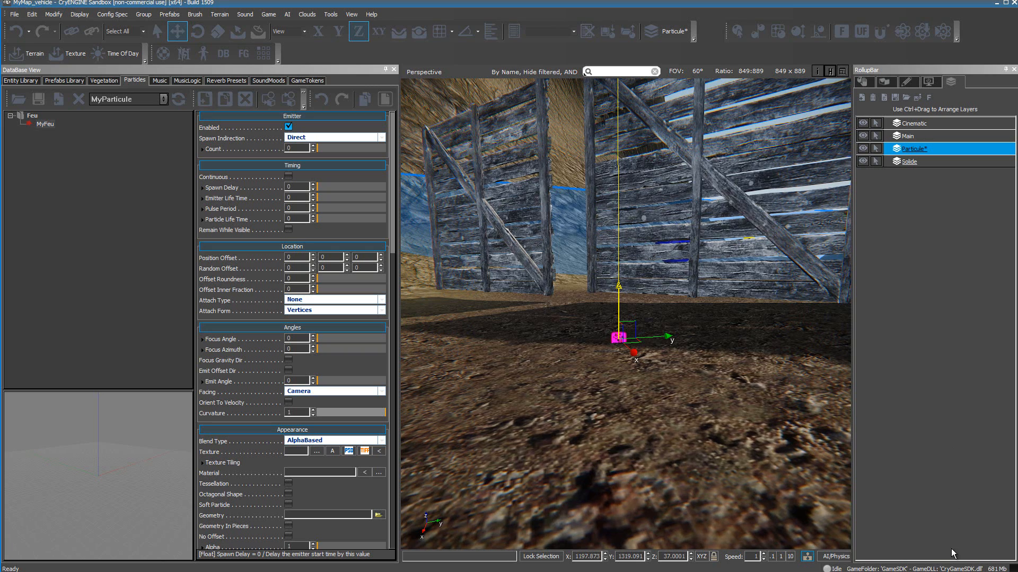
# - Switch to Windows Explorer and open the extracted textures folder's sprites\fire subfolder in GameSDK
pyautogui.hotkey('alt', 'Tab')
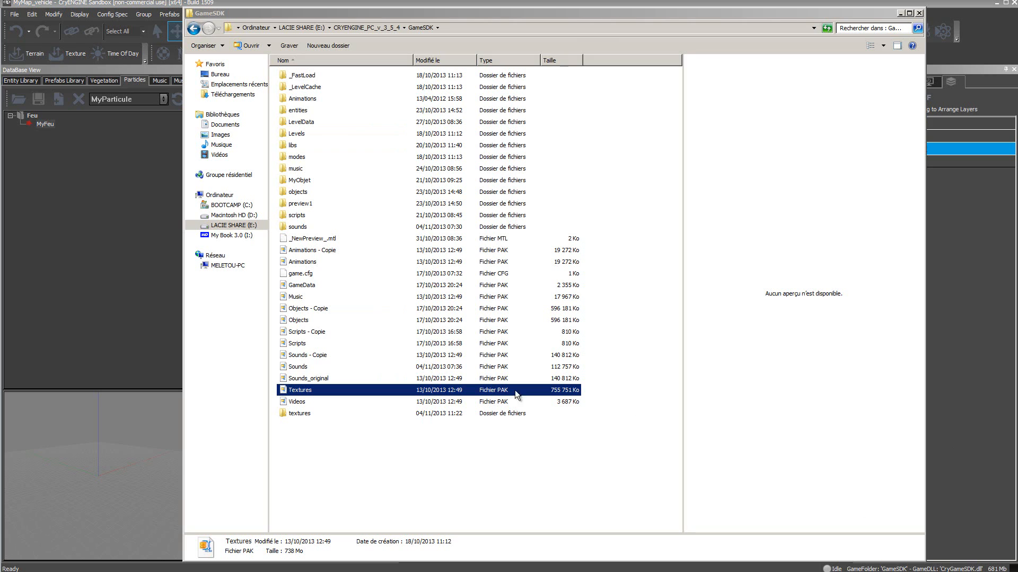
pyautogui.doubleClick(286, 414)
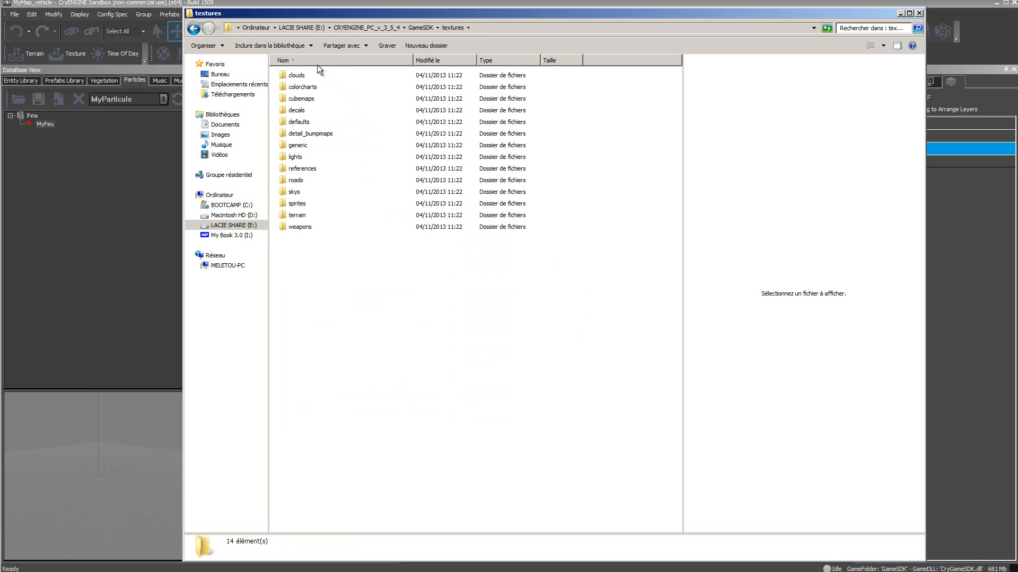
pyautogui.doubleClick(294, 204)
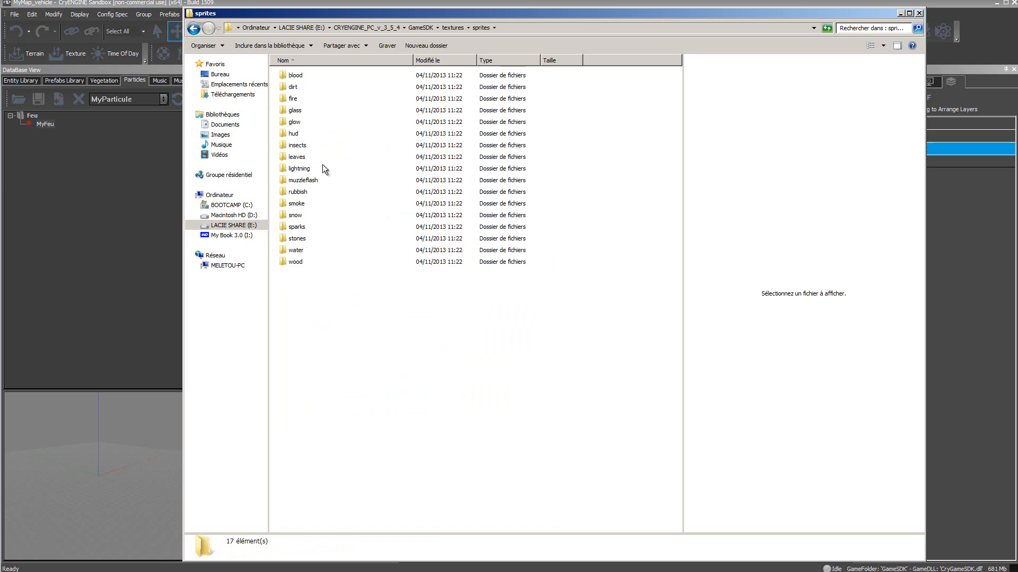
pyautogui.doubleClick(284, 99)
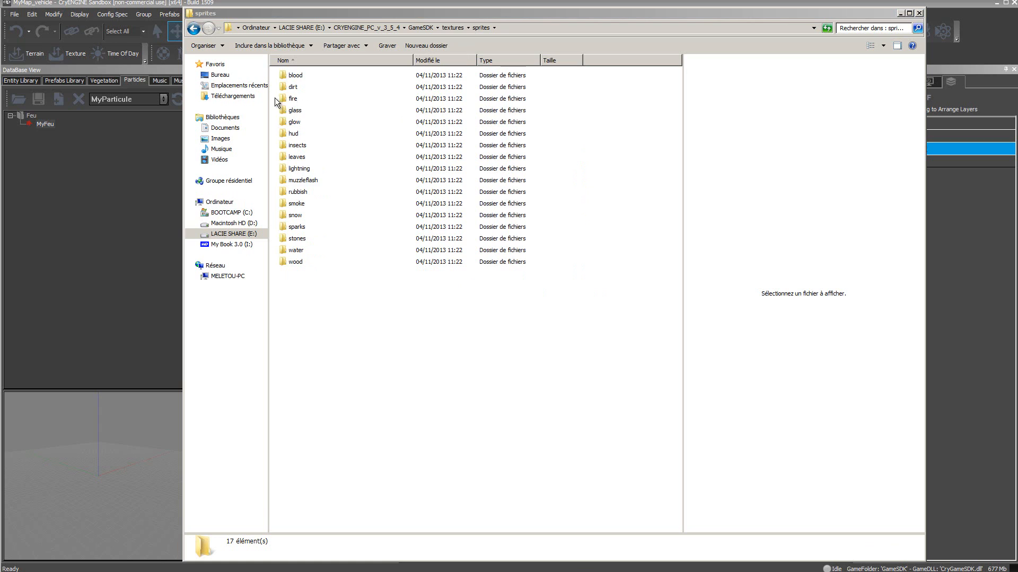
pyautogui.doubleClick(281, 99)
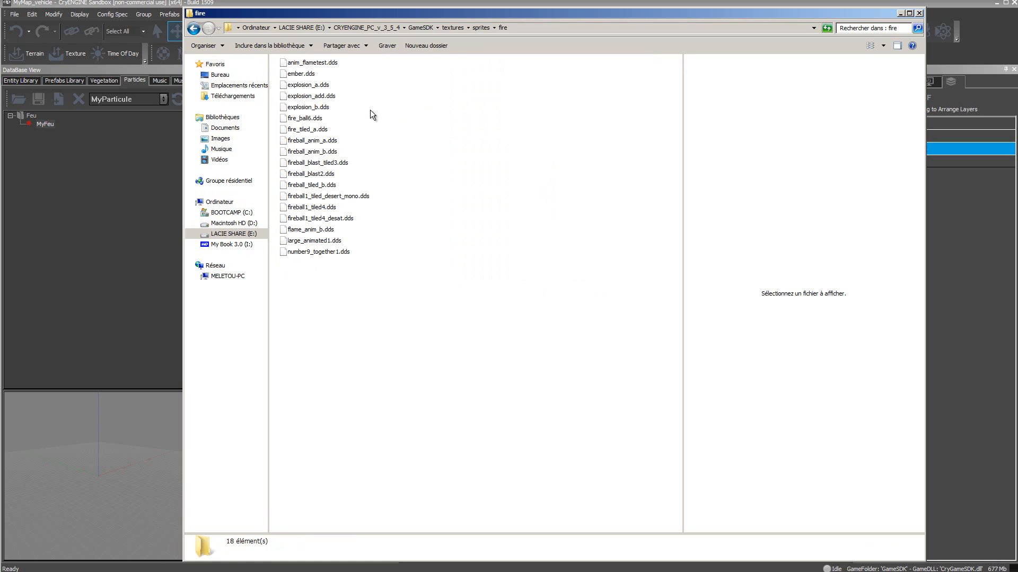
# - Open fire_ball6.dds with Adobe Photoshop CS5, chosen from the installed programs
pyautogui.click(303, 120)
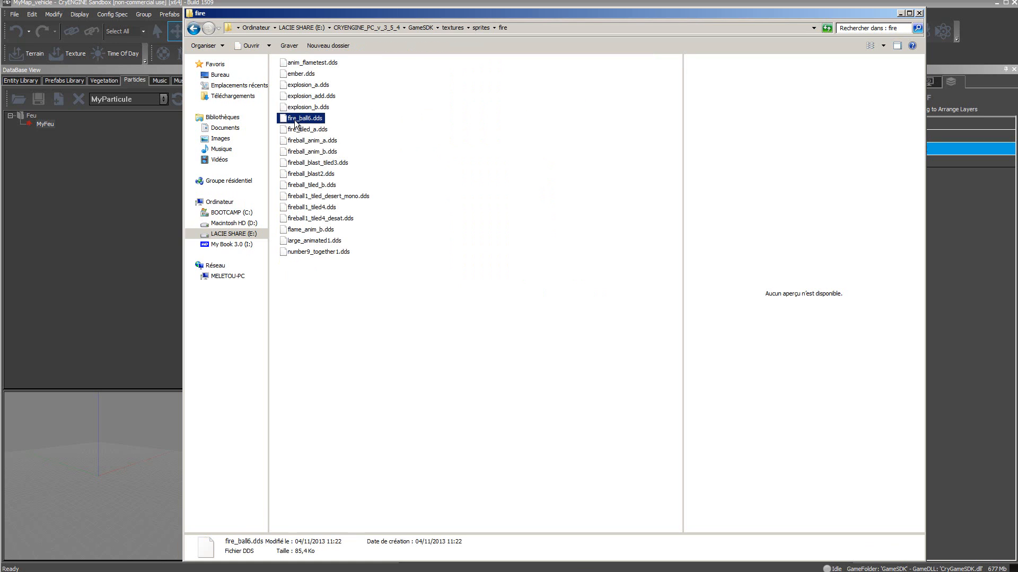
pyautogui.rightClick(306, 120)
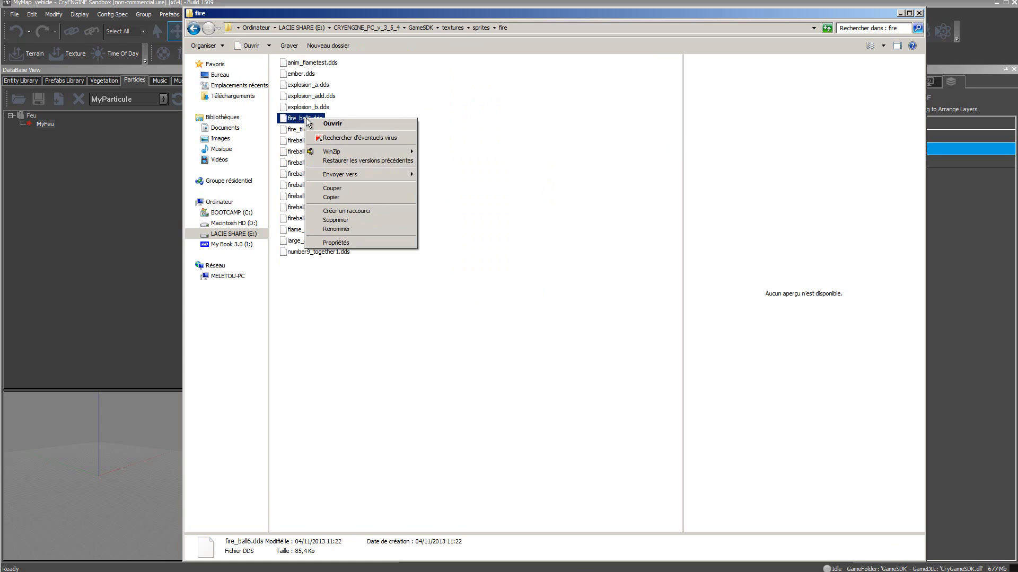
pyautogui.click(344, 123)
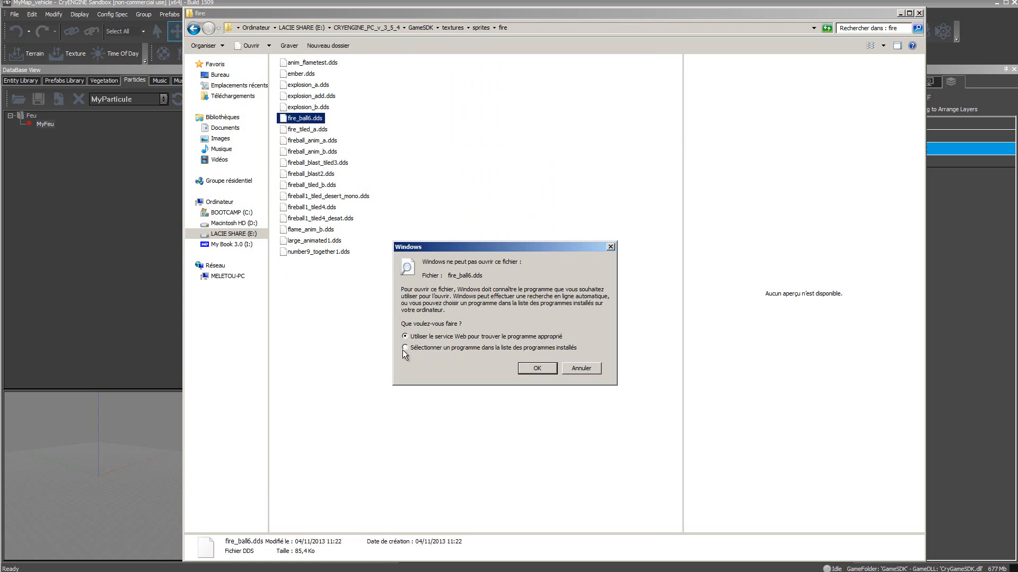
pyautogui.click(545, 368)
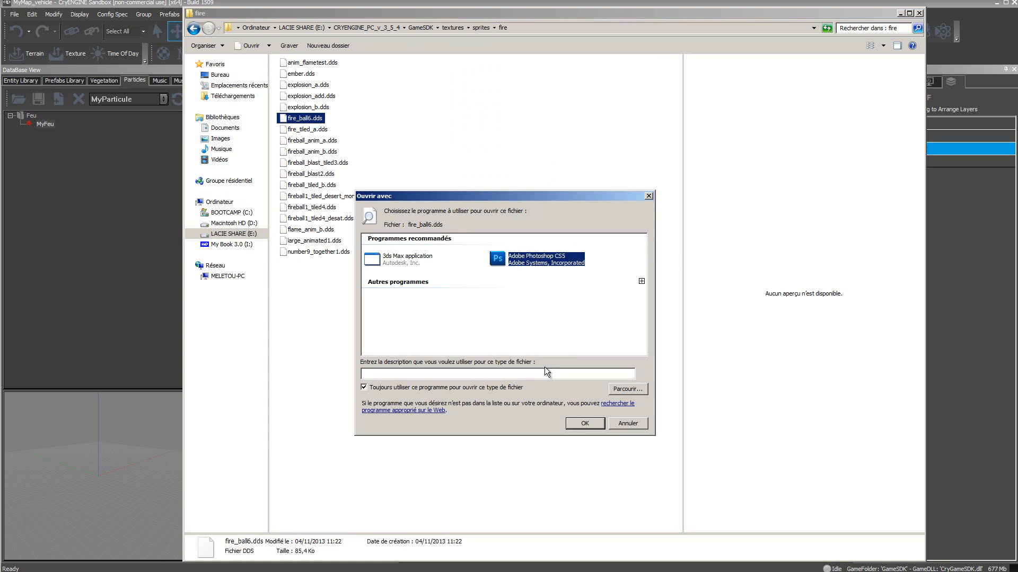
pyautogui.doubleClick(505, 263)
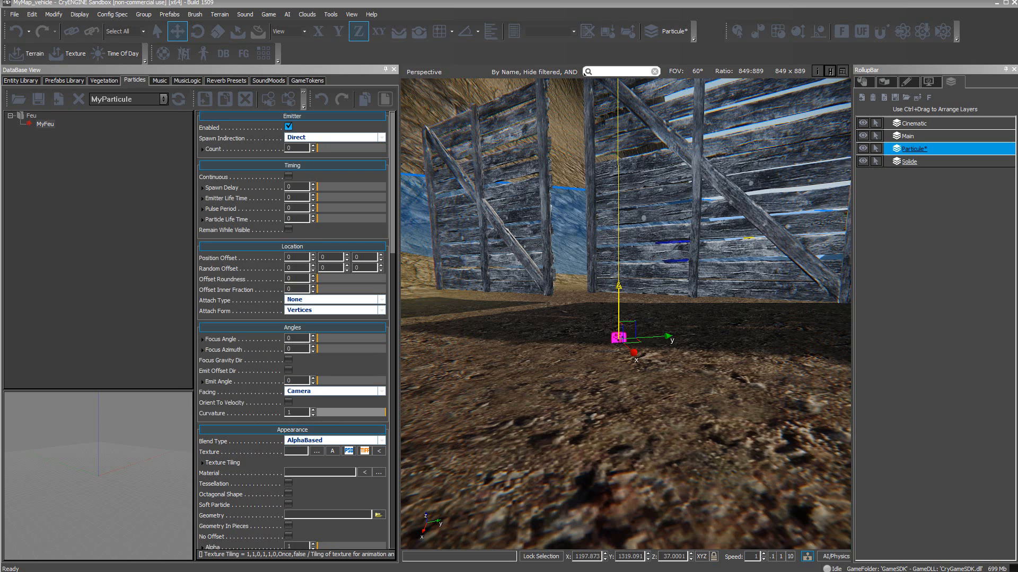
# - Assign fire_ball6.dds from the Textures/Sprites/fire folder as the texture of the MyFeu effect
pyautogui.click(45, 127)
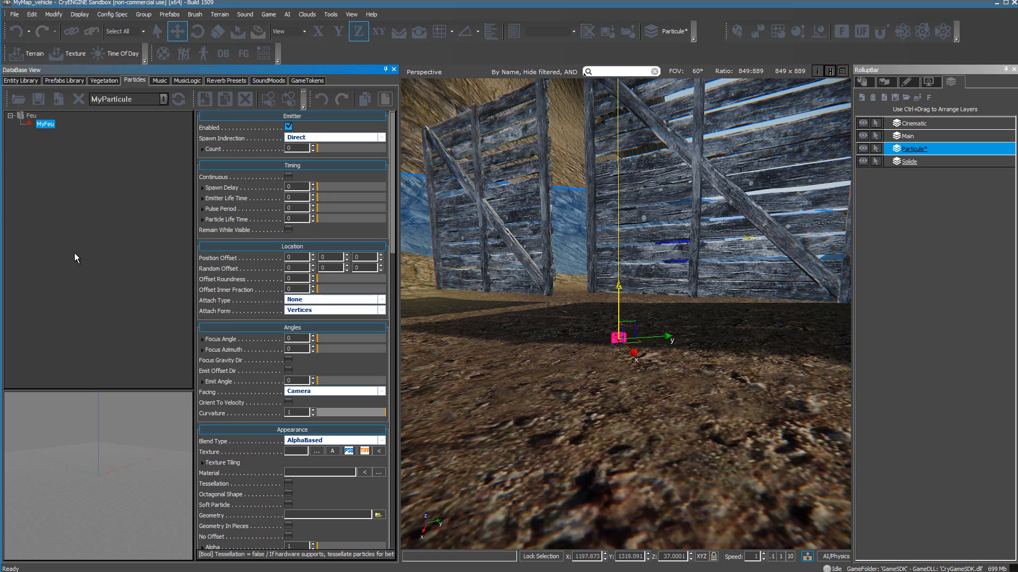
pyautogui.click(266, 433)
pyautogui.click(316, 451)
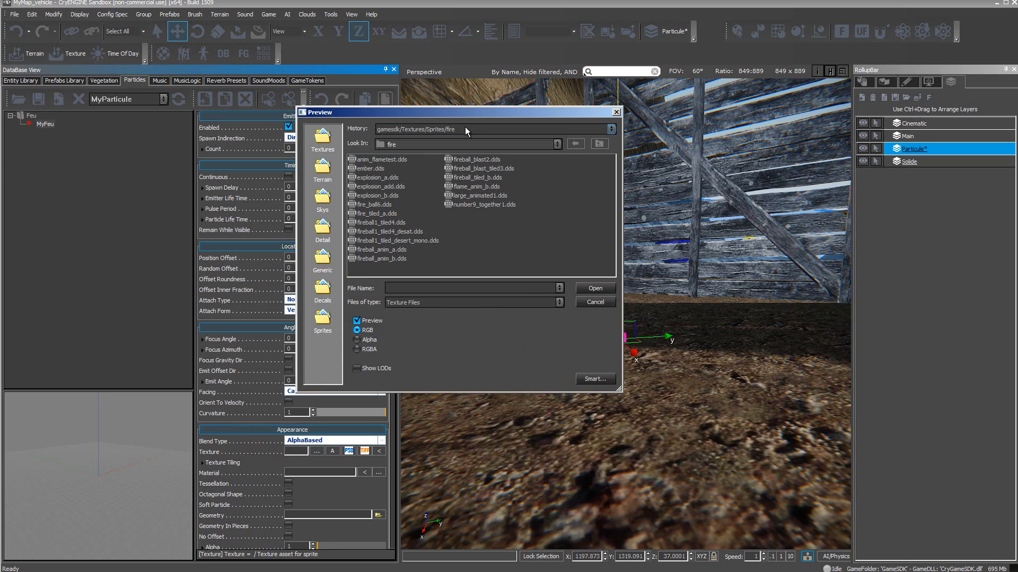
pyautogui.click(373, 205)
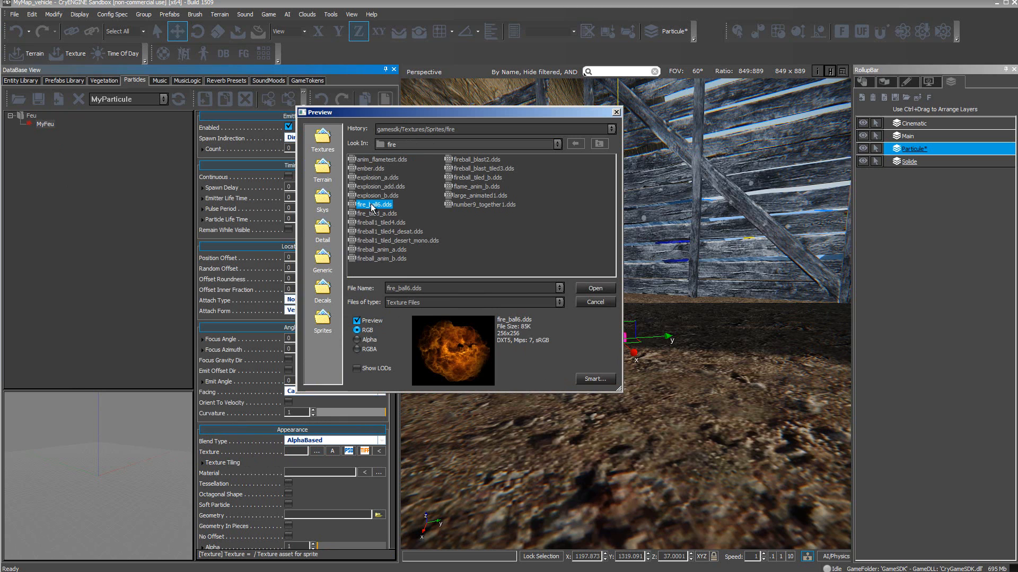
pyautogui.click(606, 289)
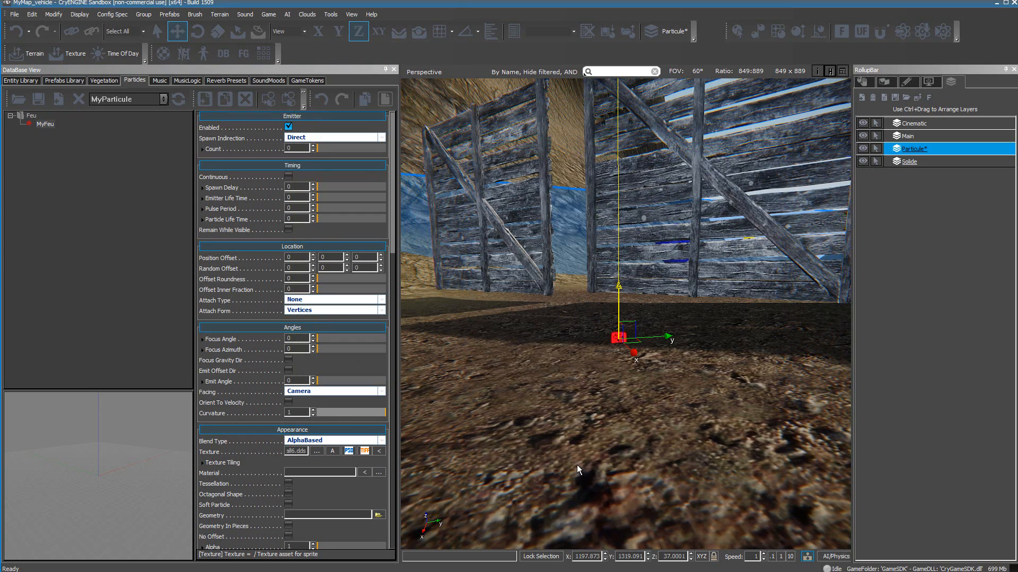
pyautogui.moveTo(330, 452)
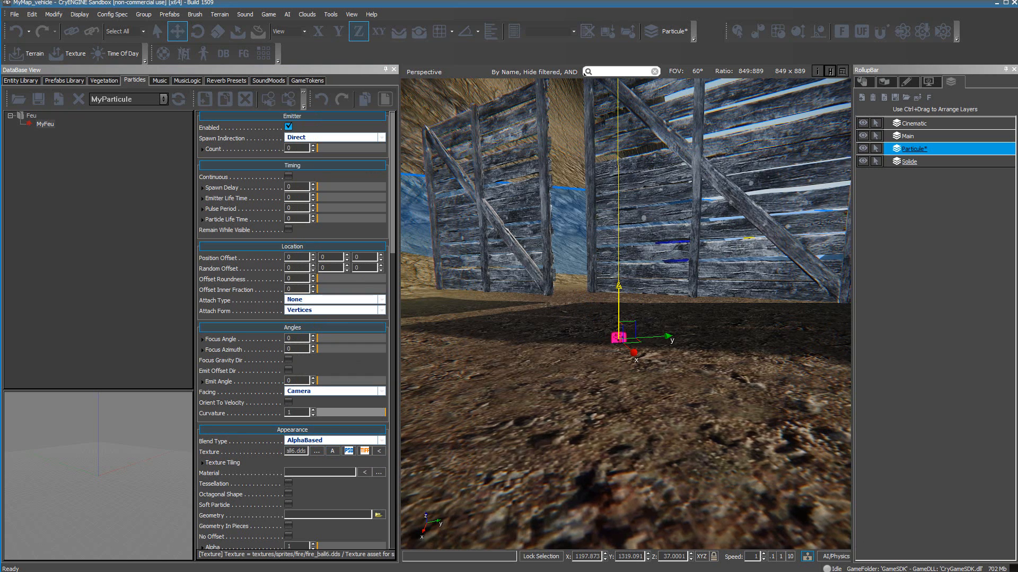
# - Keep the MyFeu particles' Facing on Camera and enable Orient To Velocity
pyautogui.scroll(-3, 238, 238)
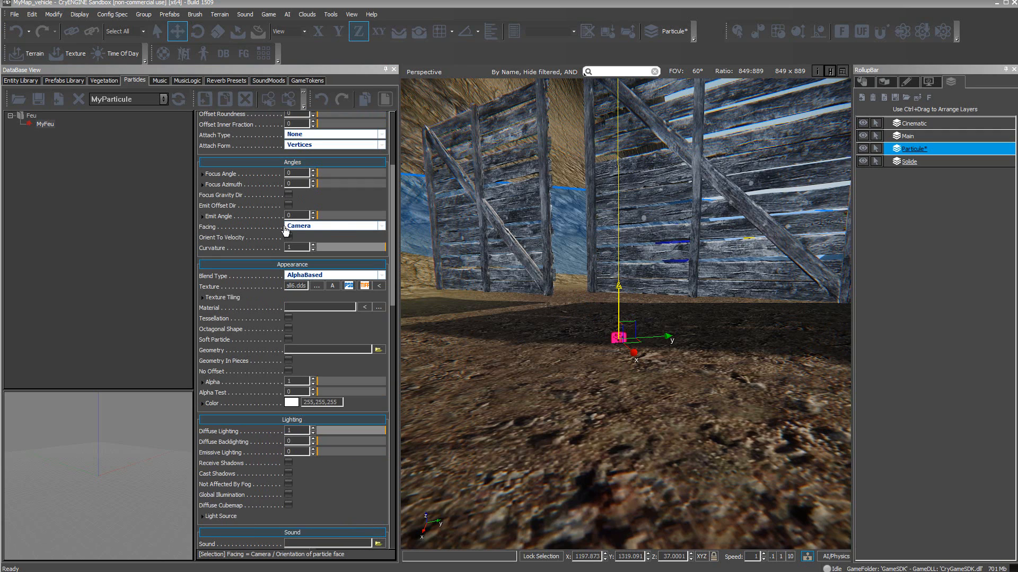
pyautogui.click(382, 226)
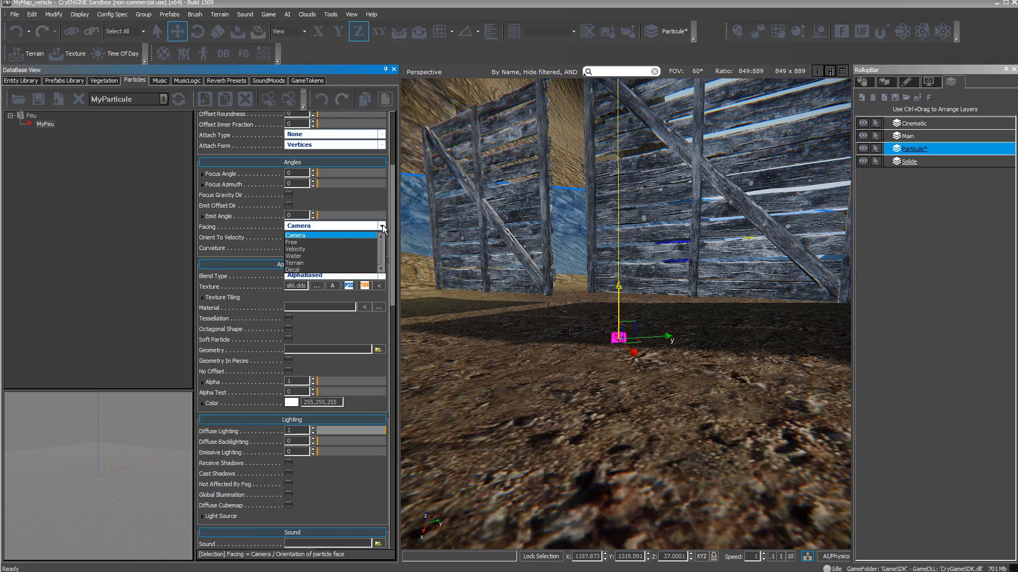
pyautogui.click(344, 235)
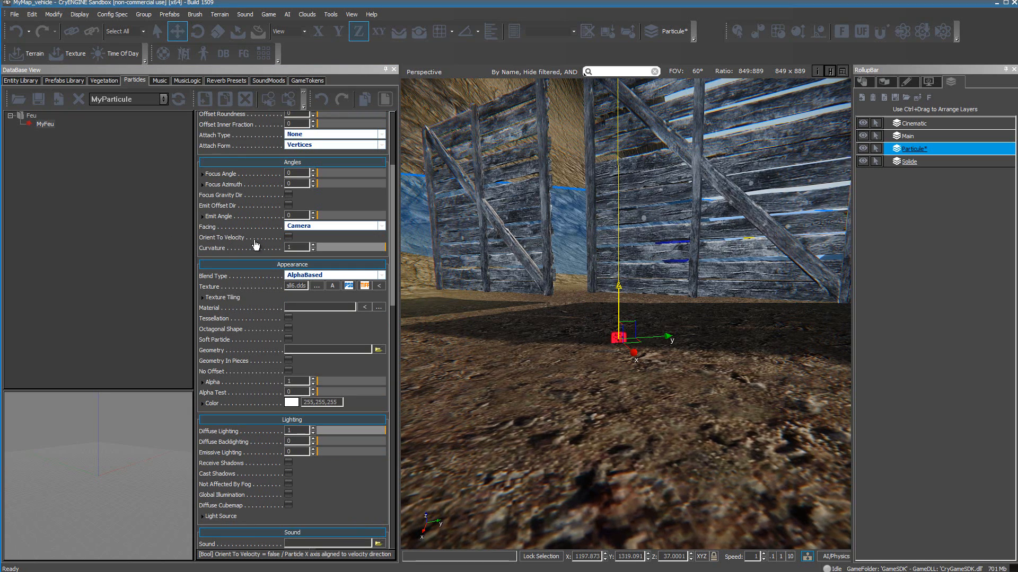
pyautogui.click(289, 239)
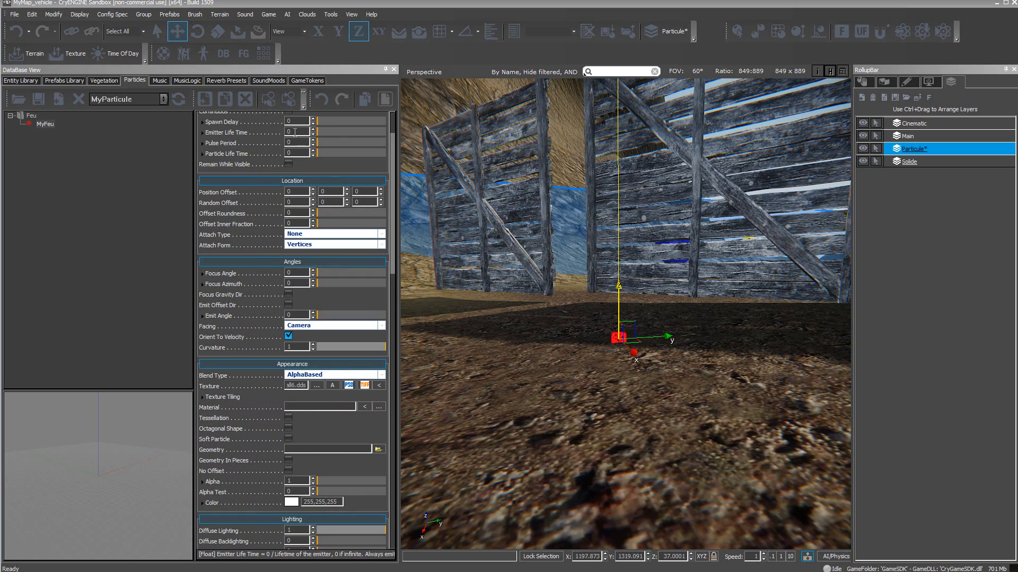
# - Enable Continuous emission for the MyFeu effect and set its particle Count to 10
pyautogui.click(393, 117)
pyautogui.moveTo(393, 124); pyautogui.dragTo(394, 106)
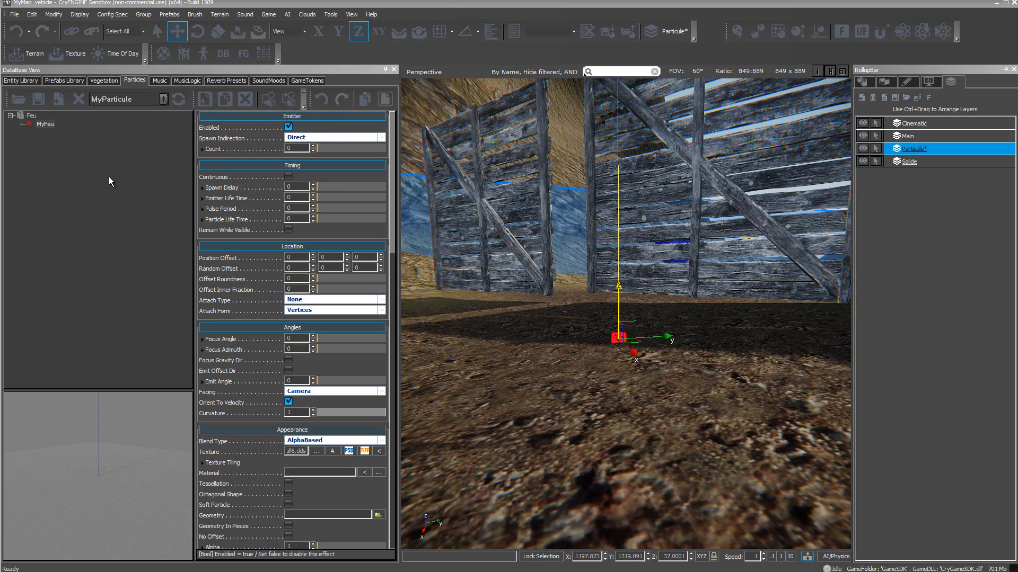
pyautogui.click(289, 177)
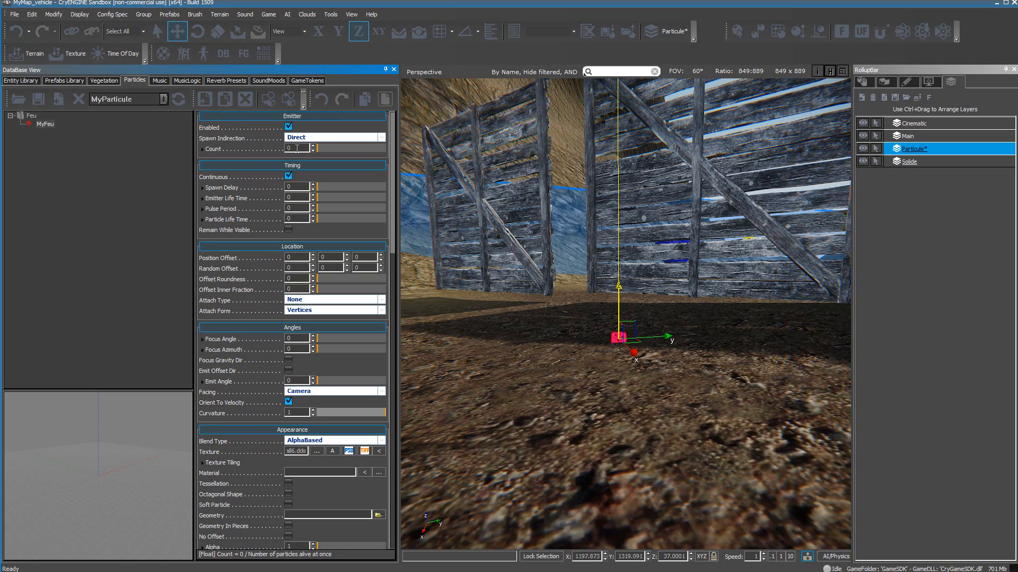
pyautogui.doubleClick(297, 149)
pyautogui.write('10')
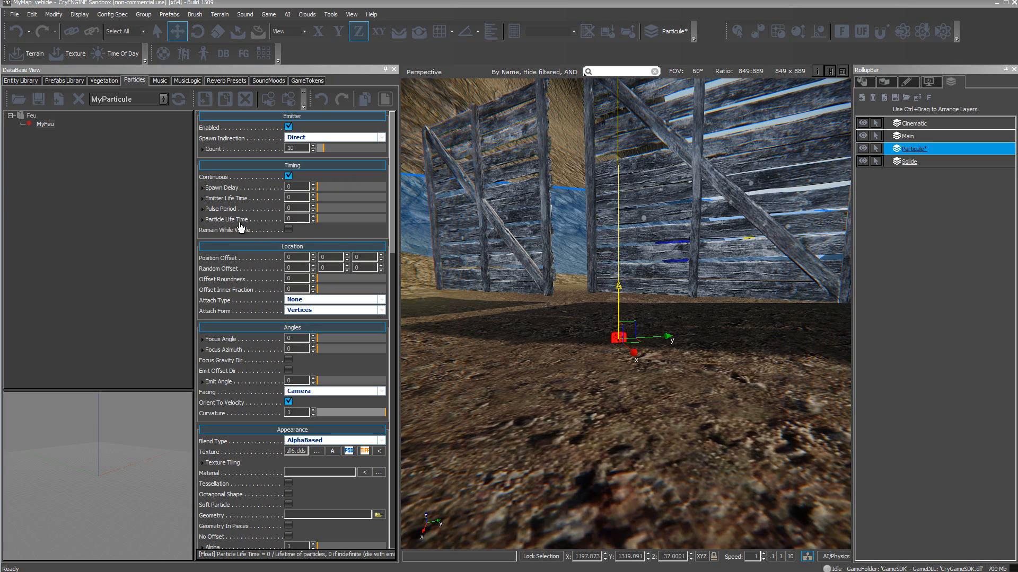
# - Set the MyFeu effect's Particle Life Time to 3 and turn Continuous emission off
pyautogui.click(298, 220)
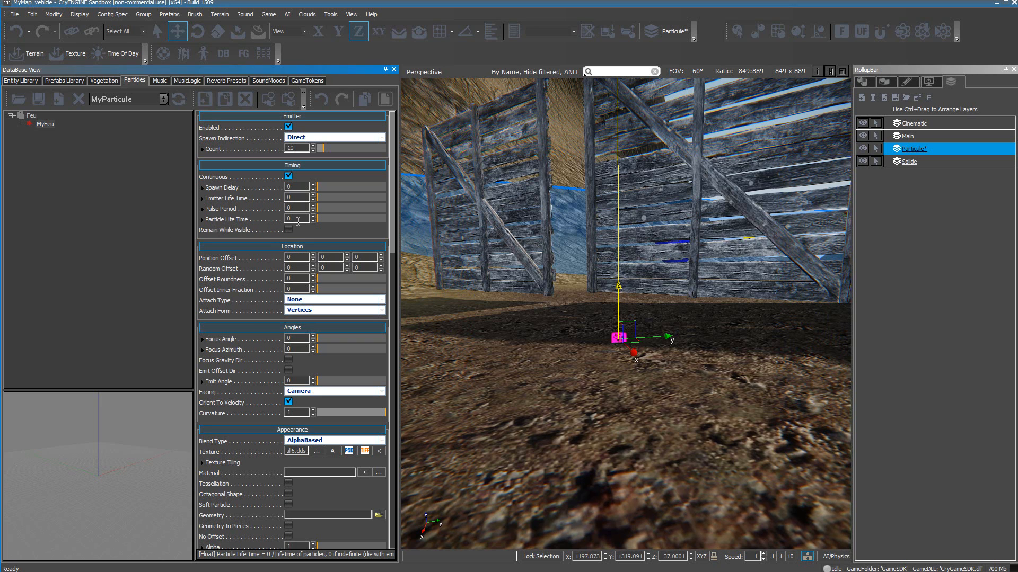
pyautogui.write('3')
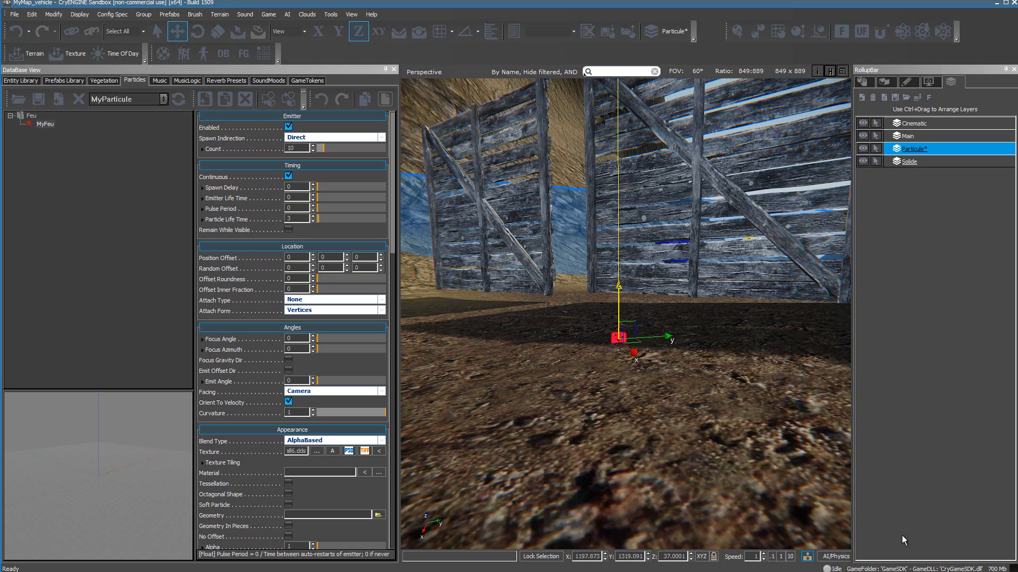
pyautogui.click(288, 175)
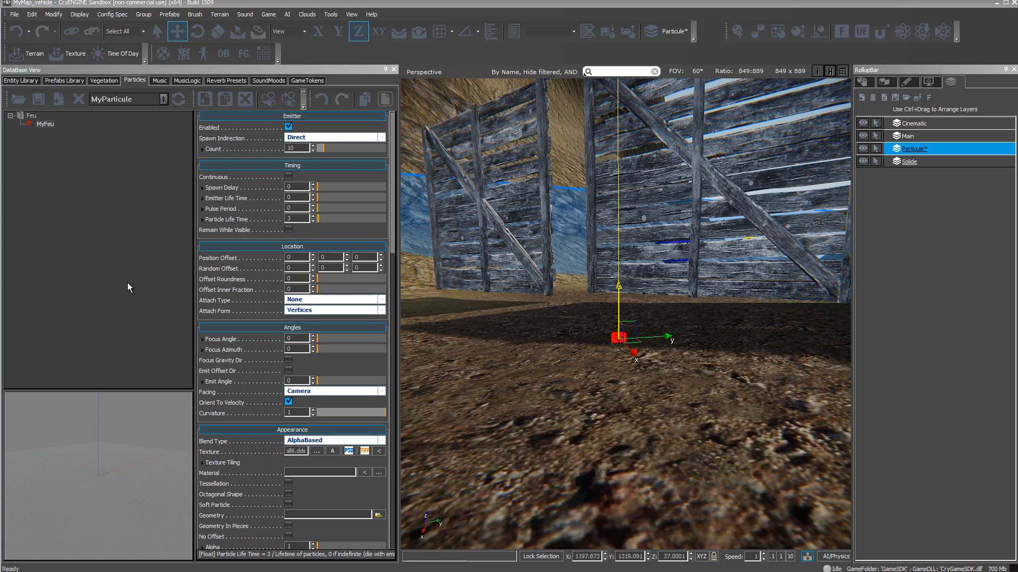
# - Edit the initial particle Speed in the MyFeu effect's Movement settings, and select its emitter in the level
pyautogui.click(47, 124)
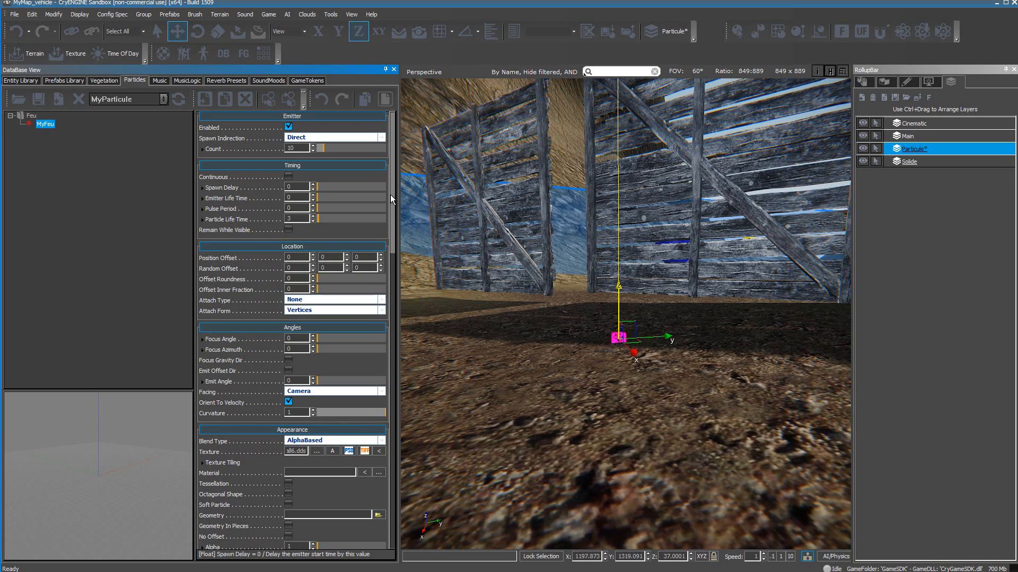
pyautogui.scroll(-3, 390, 195)
pyautogui.moveTo(394, 220); pyautogui.dragTo(404, 352)
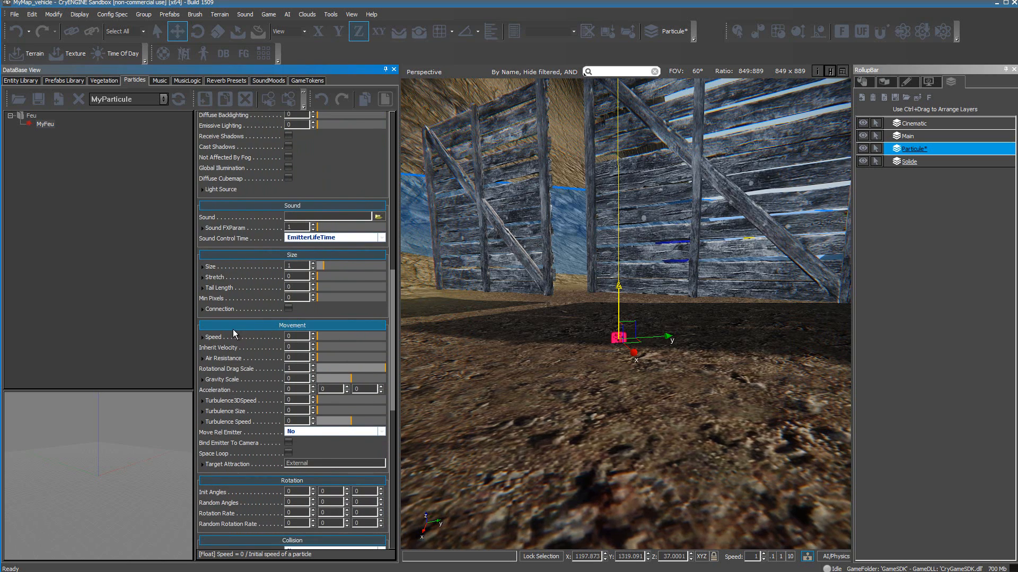
pyautogui.doubleClick(300, 336)
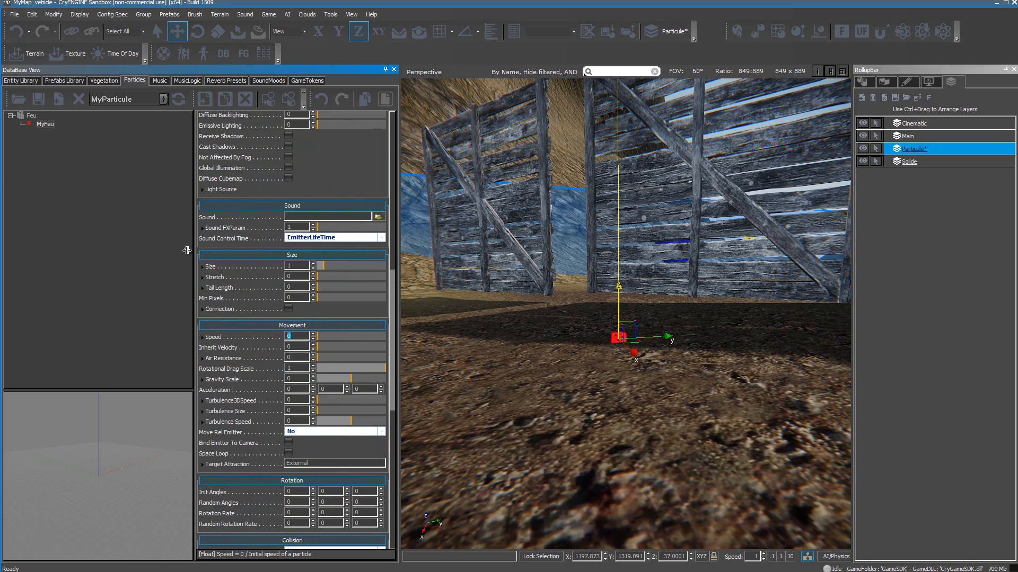
pyautogui.press('Return')
pyautogui.click(620, 335)
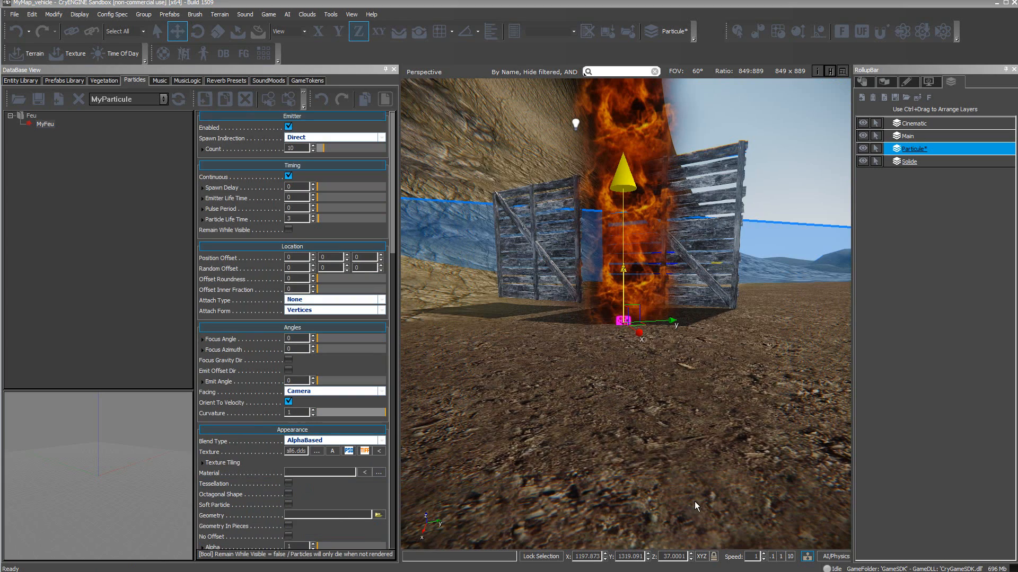
# - Deselect the emitter and switch the MyFeu effect's Continuous emission off and back on to compare the fire
pyautogui.click(680, 445)
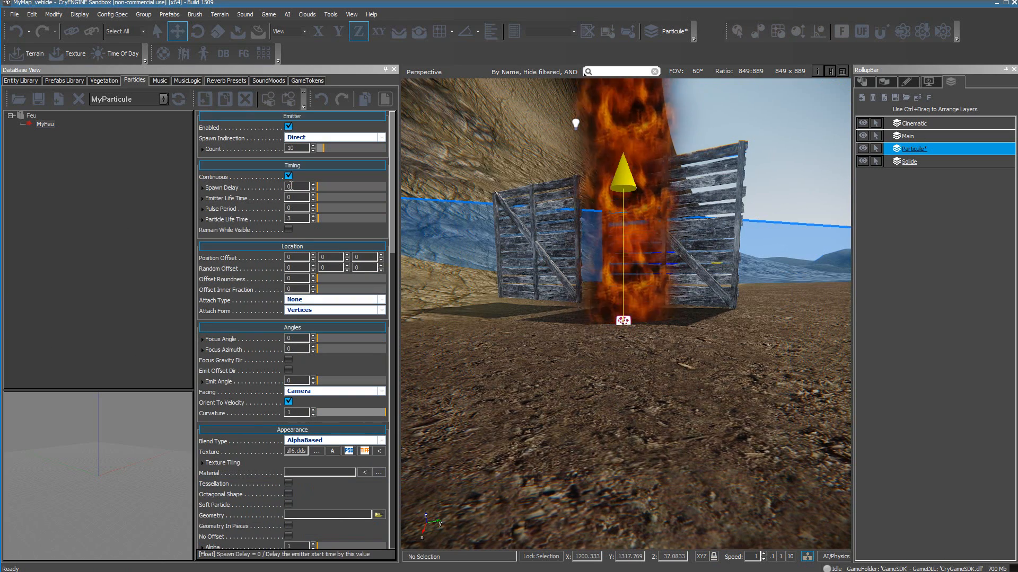
pyautogui.click(289, 177)
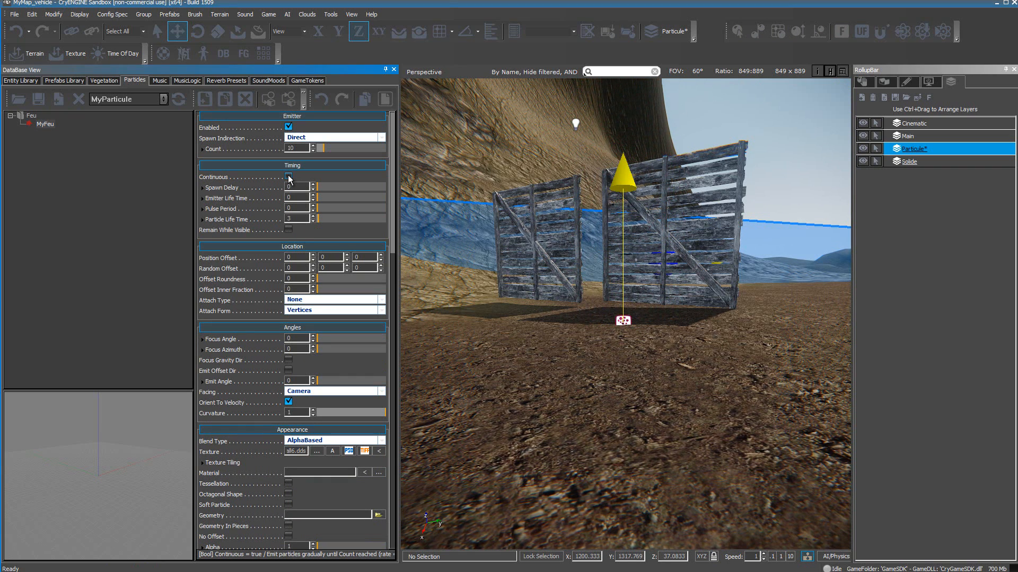
pyautogui.click(289, 176)
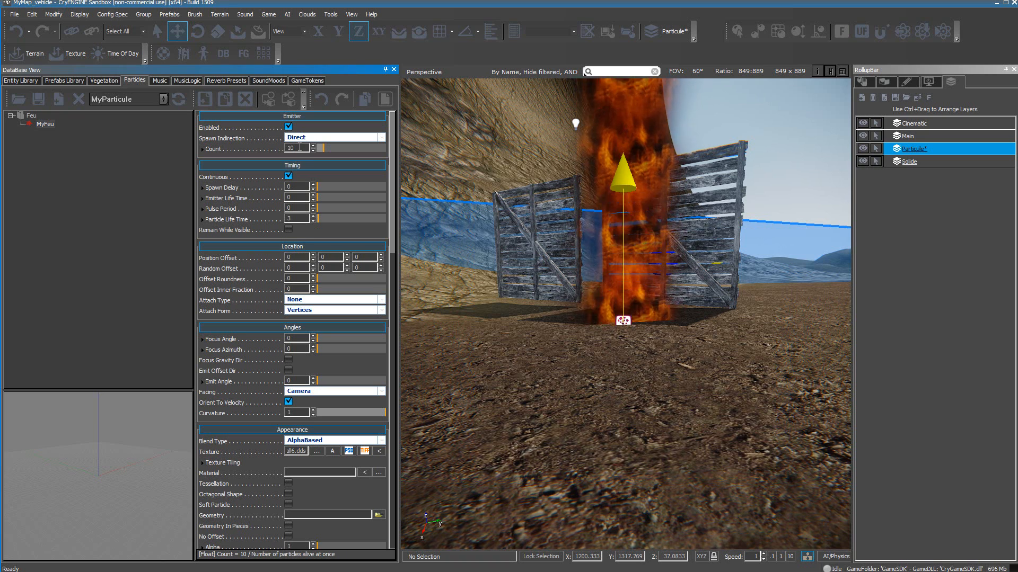
# - Try a particle Count of 5 for the MyFeu effect and restore it to 10
pyautogui.click(212, 150)
pyautogui.write('5')
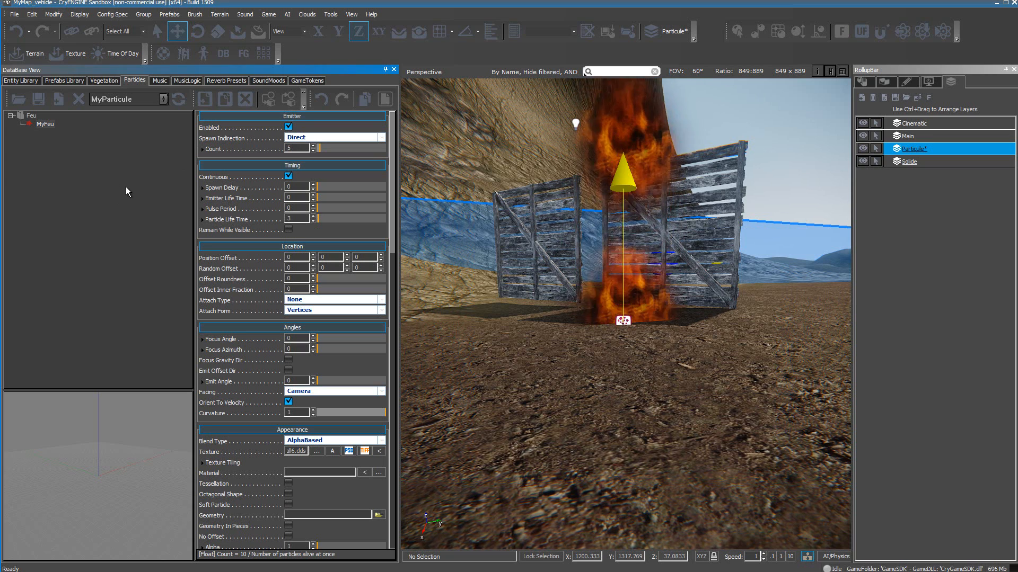
pyautogui.write('10')
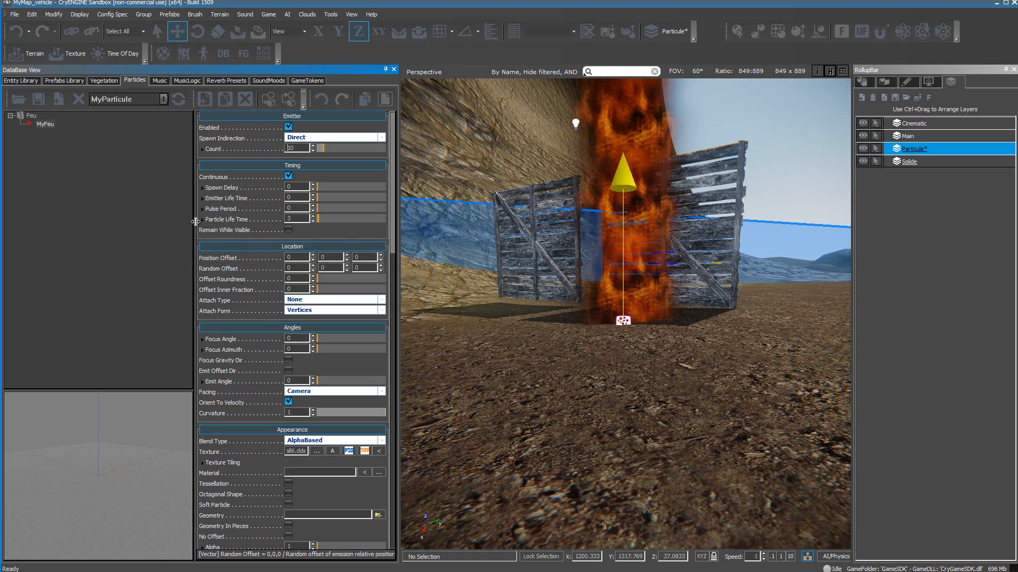
# - Try Particle Life Time values of 1 and 6 for the MyFeu effect and restore it to 3
pyautogui.click(221, 215)
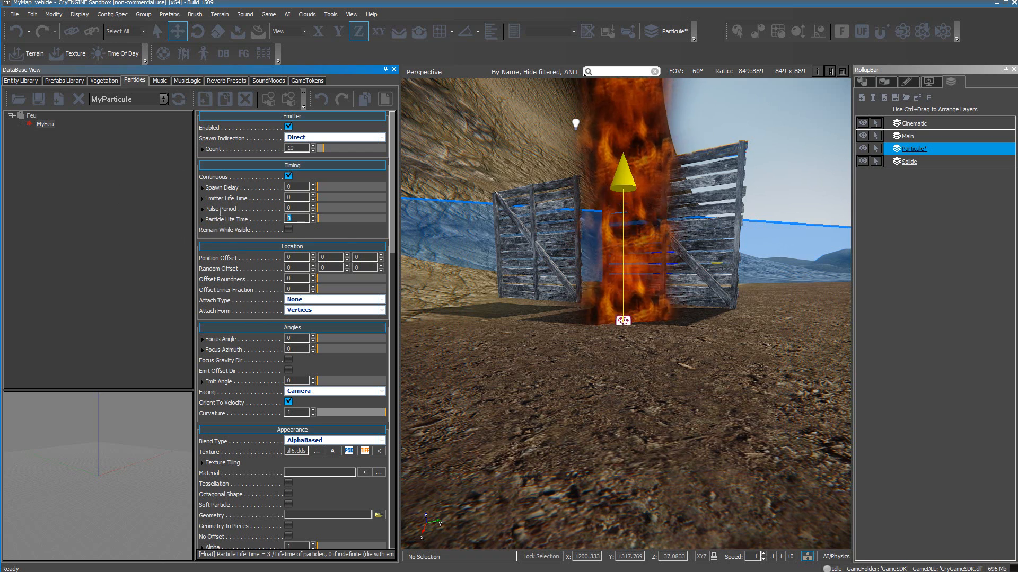
pyautogui.write('1')
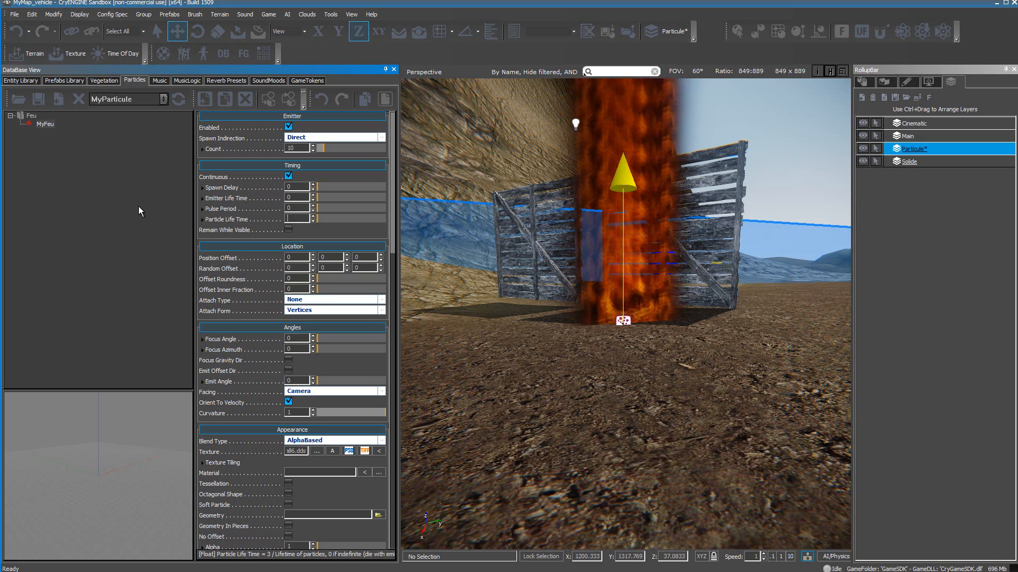
pyautogui.write('5')
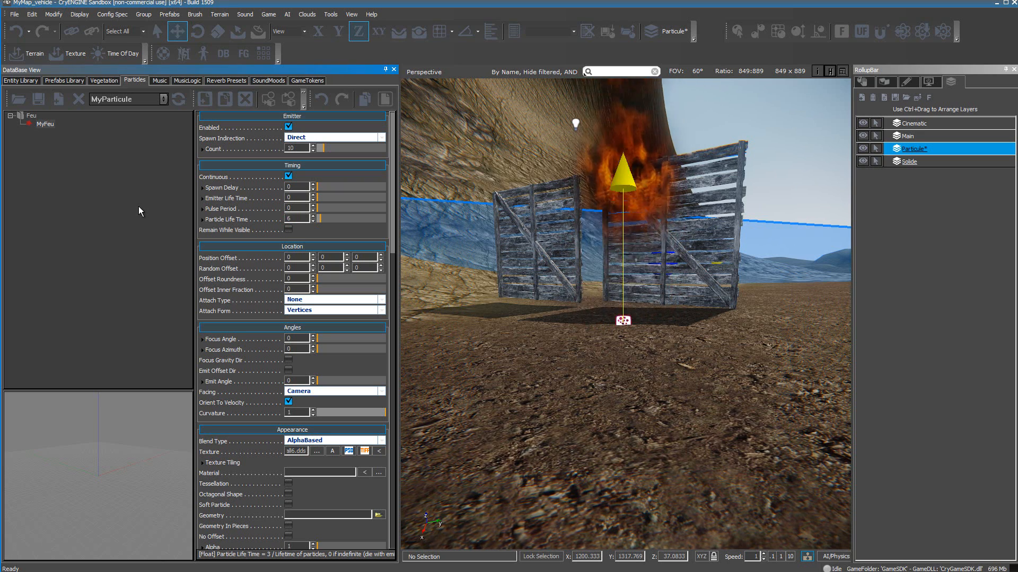
pyautogui.press('BackSpace')
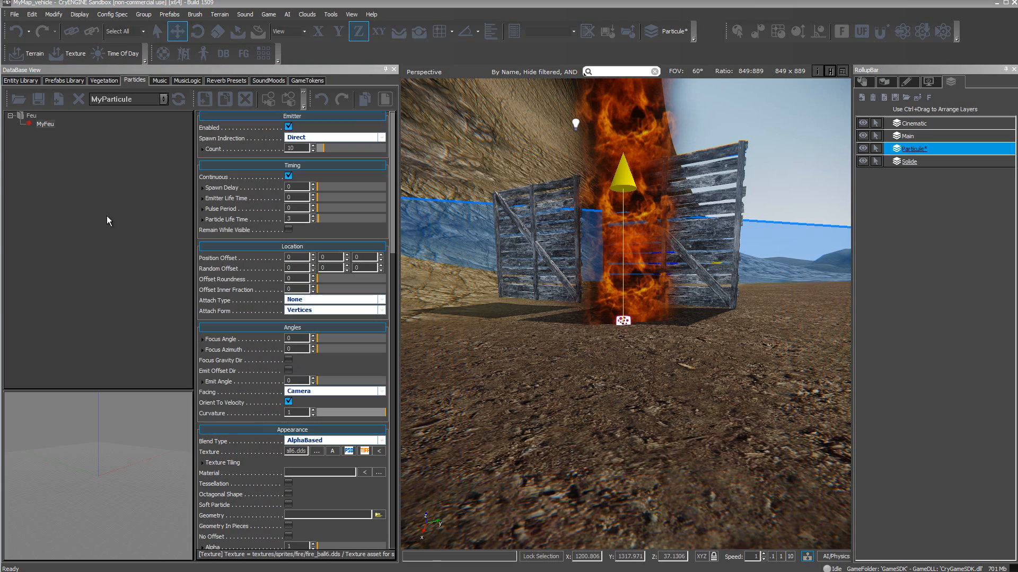
# - Set the particle Speed to 1 in the MyFeu effect's Movement settings
pyautogui.moveTo(392, 170); pyautogui.dragTo(391, 311)
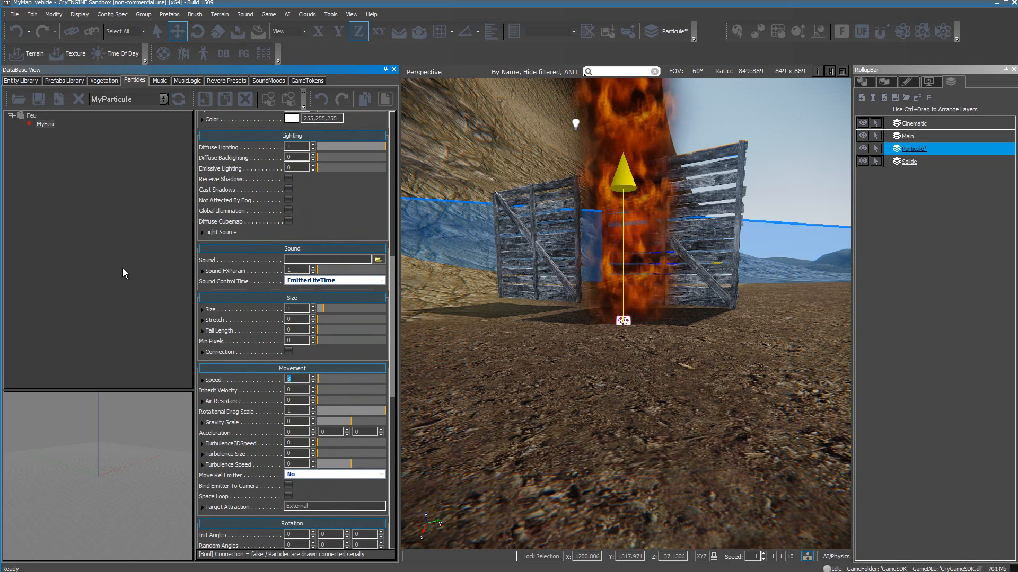
pyautogui.write('1')
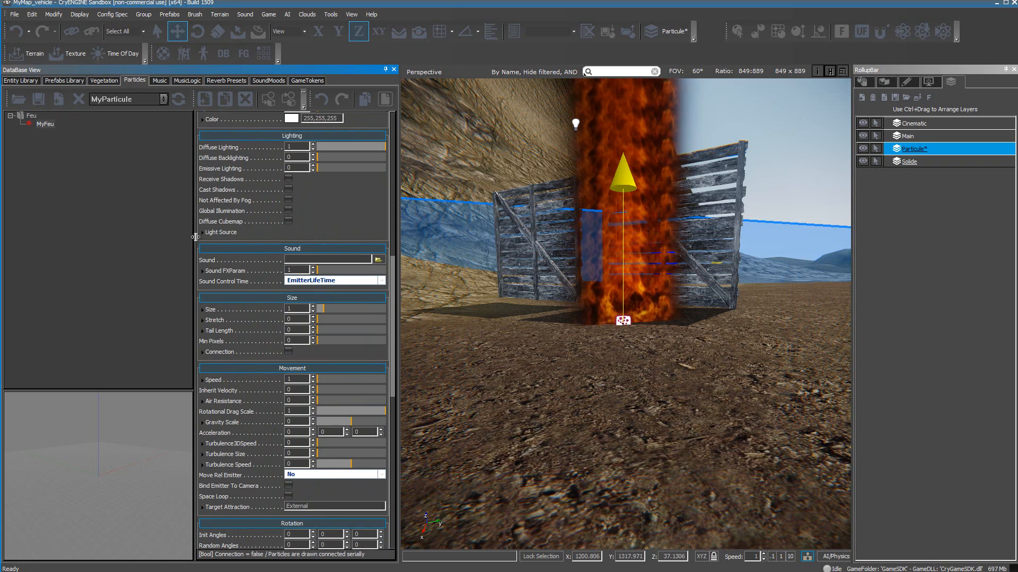
# - Try the Velocity option for the MyFeu particles' Facing and restore it to Camera
pyautogui.moveTo(393, 297); pyautogui.dragTo(398, 186)
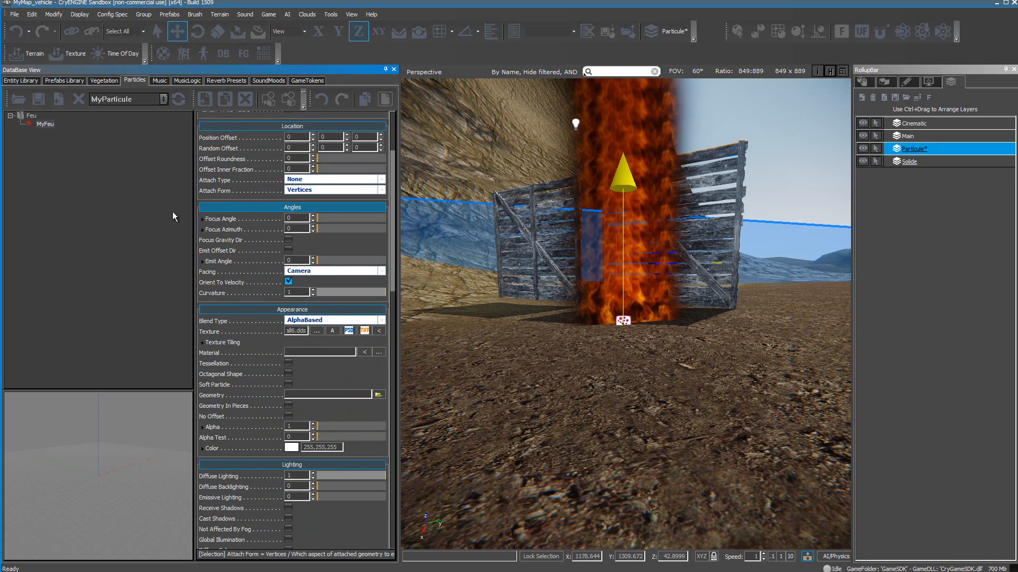
pyautogui.click(381, 271)
pyautogui.click(305, 295)
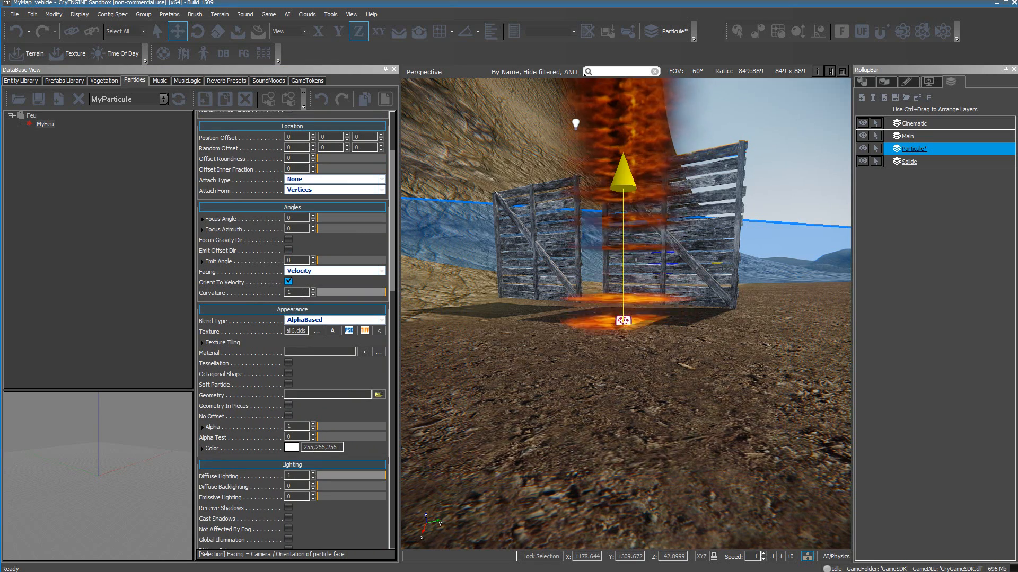
pyautogui.click(375, 274)
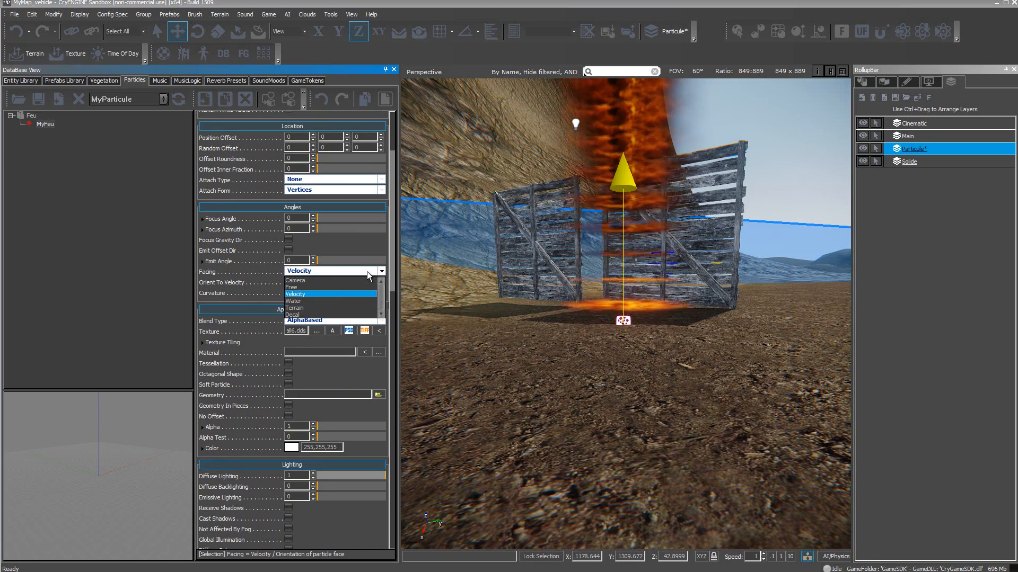
pyautogui.click(322, 282)
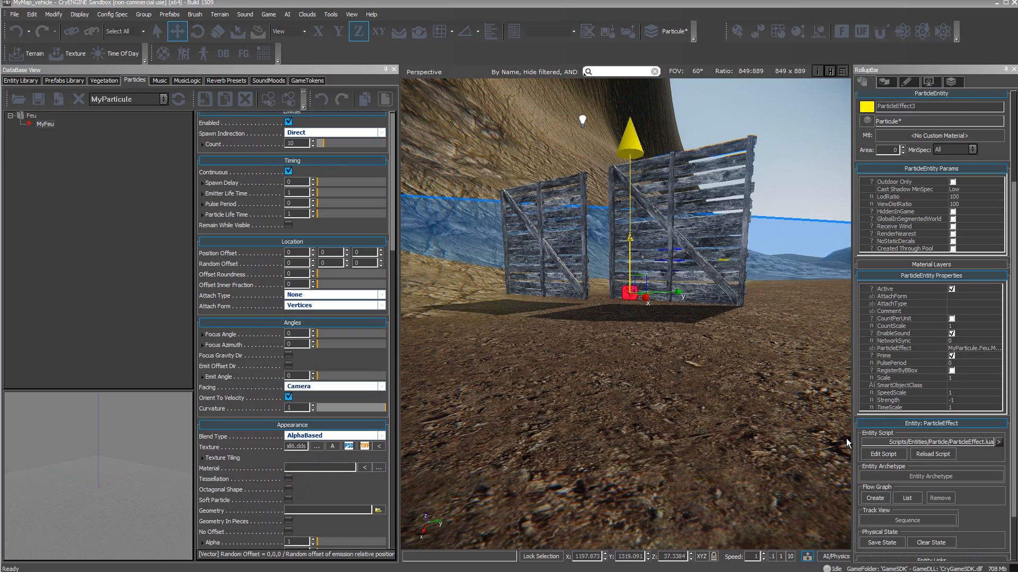
# - Set the MyFeu effect's Emitter Life Time to 5, reloading the particle entity's script before and after to replay the fire
pyautogui.click(939, 456)
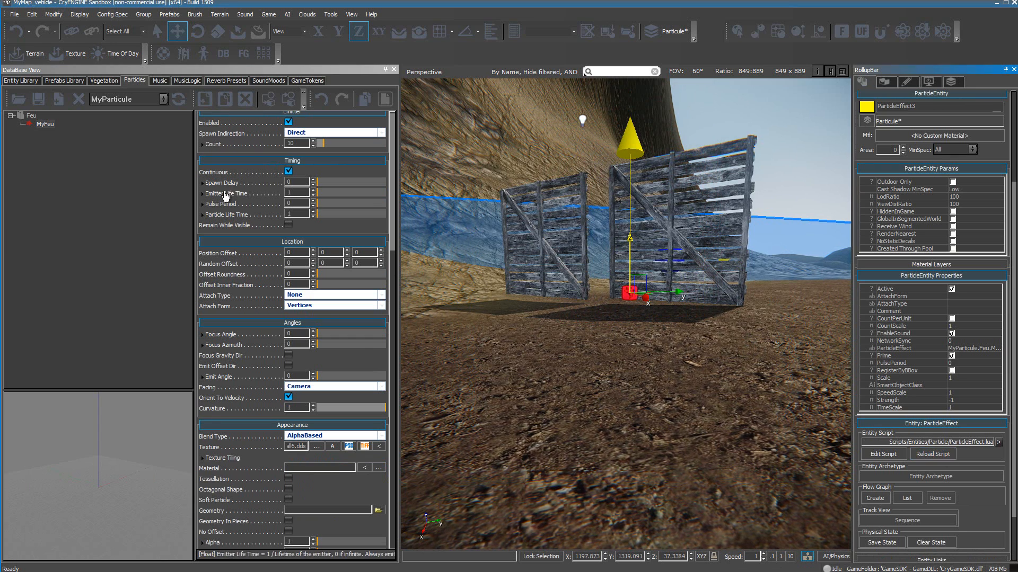
pyautogui.doubleClick(290, 193)
pyautogui.write('5')
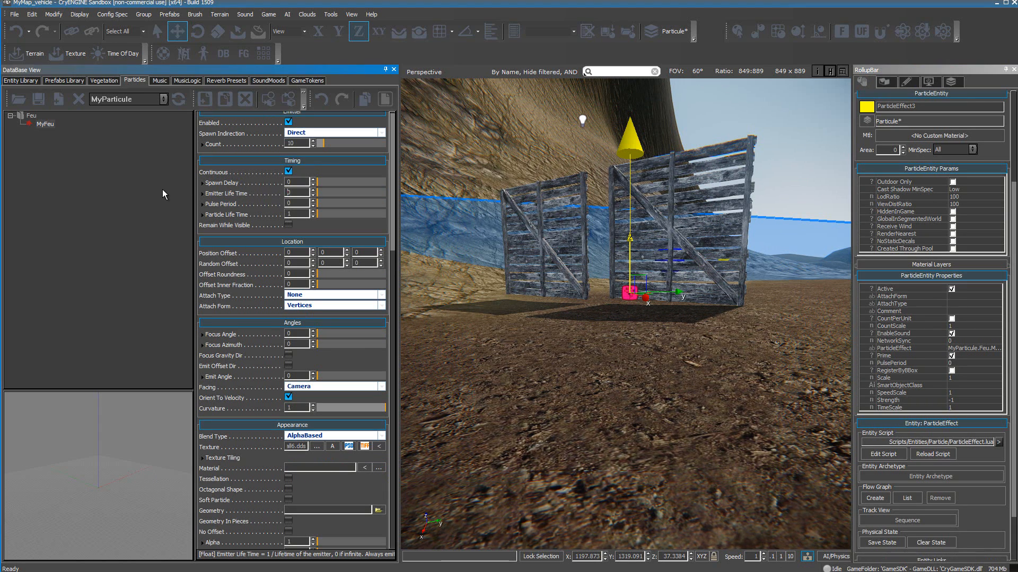
pyautogui.click(940, 459)
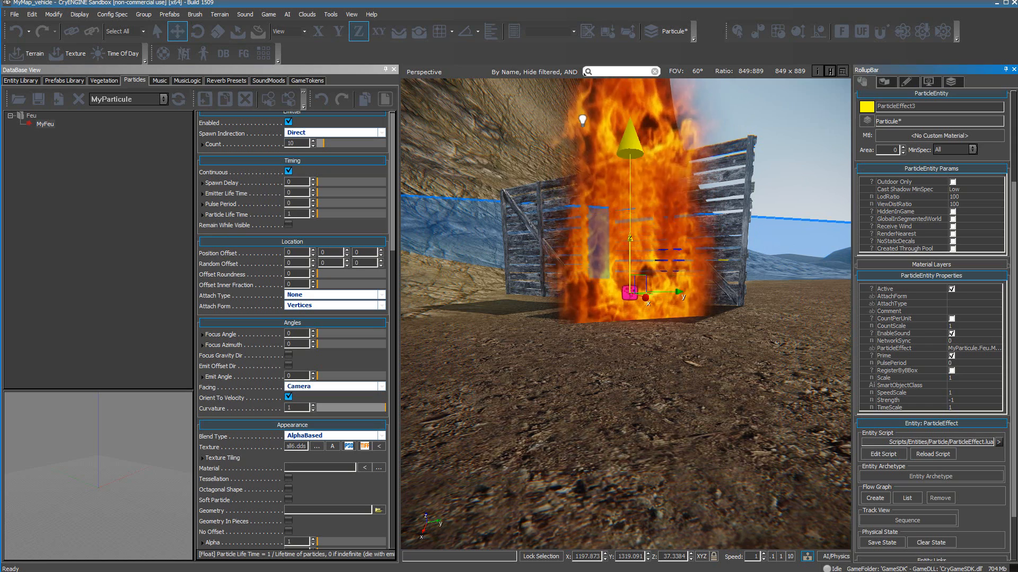
# - Enable Remain While Visible for the MyFeu effect and reload the particle entity's script
pyautogui.click(288, 224)
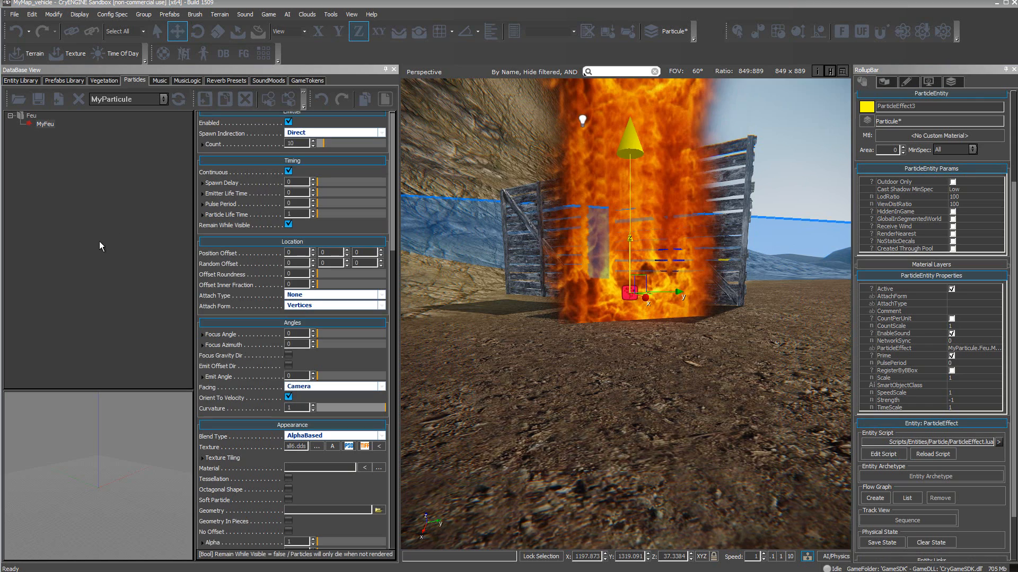
pyautogui.click(933, 454)
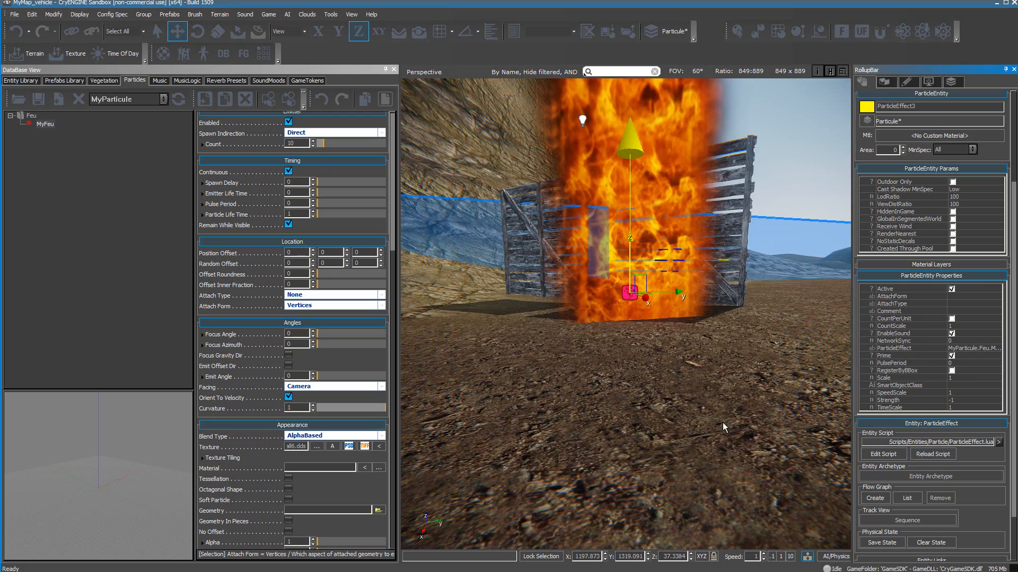
# - Set the Random variation of MyFeu's Particle Life Time to 0.4 and reload the particle entity's script to replay the fire
pyautogui.click(202, 215)
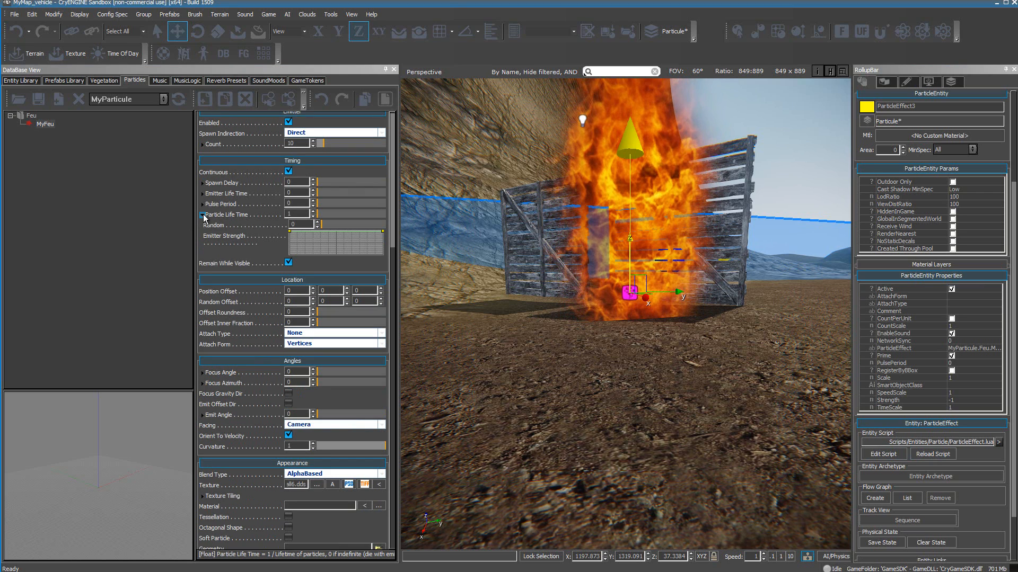
pyautogui.click(305, 225)
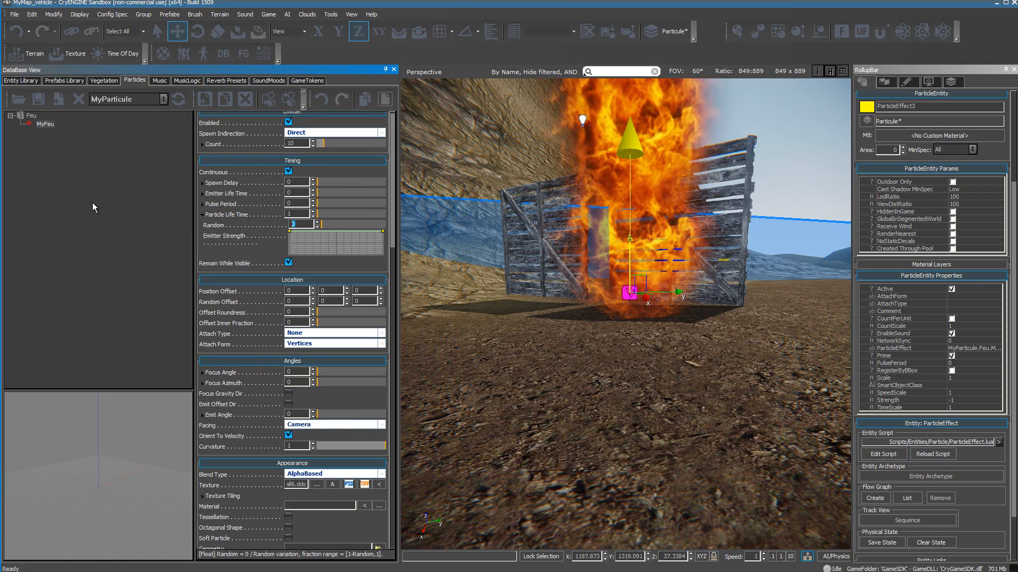
pyautogui.press('BackSpace')
pyautogui.write('0.4')
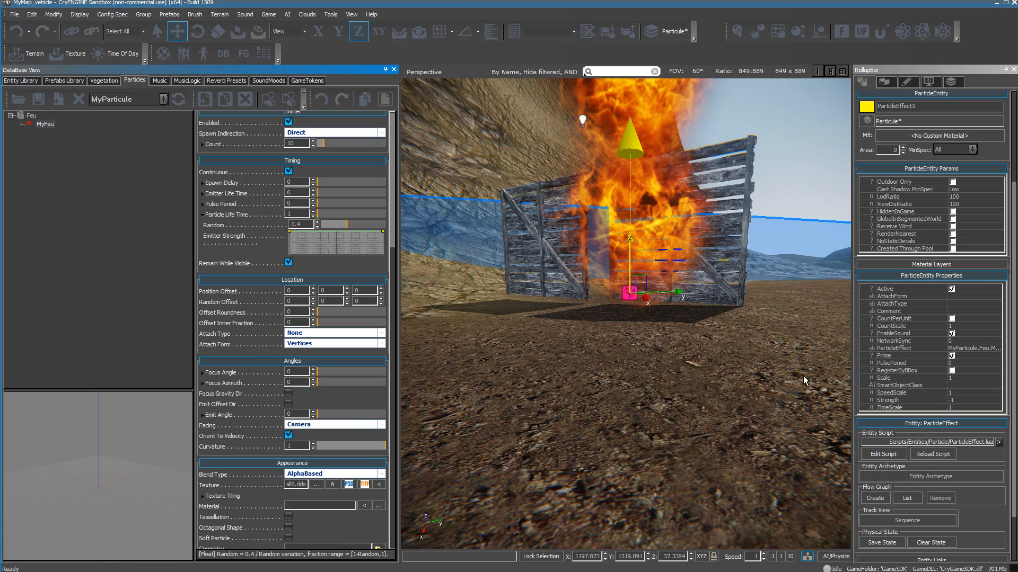
pyautogui.click(931, 455)
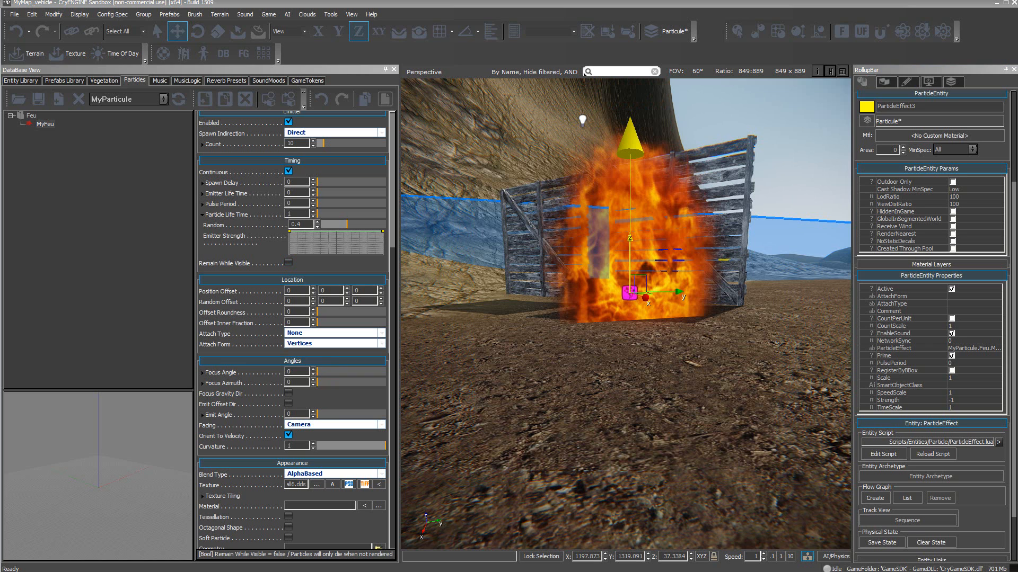
pyautogui.click(932, 454)
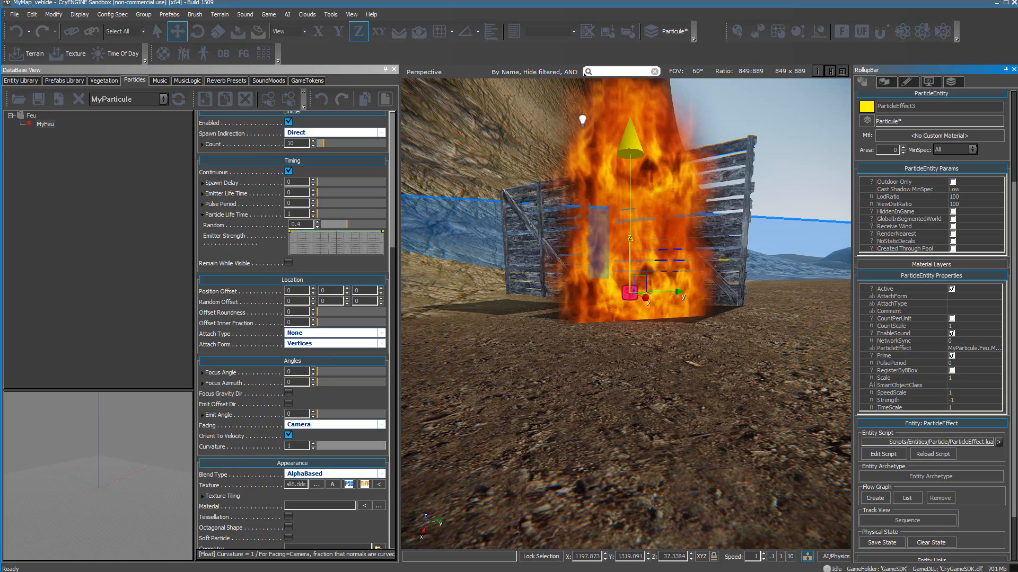
# - Set the MyFeu effect's Blend Type to Additive
pyautogui.click(381, 474)
pyautogui.press('Down')
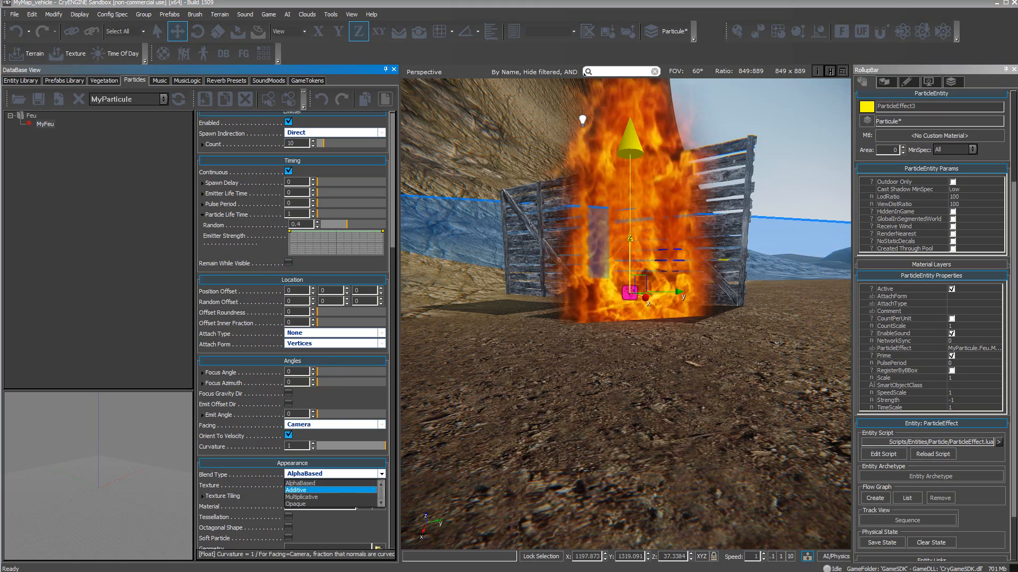
pyautogui.press('Return')
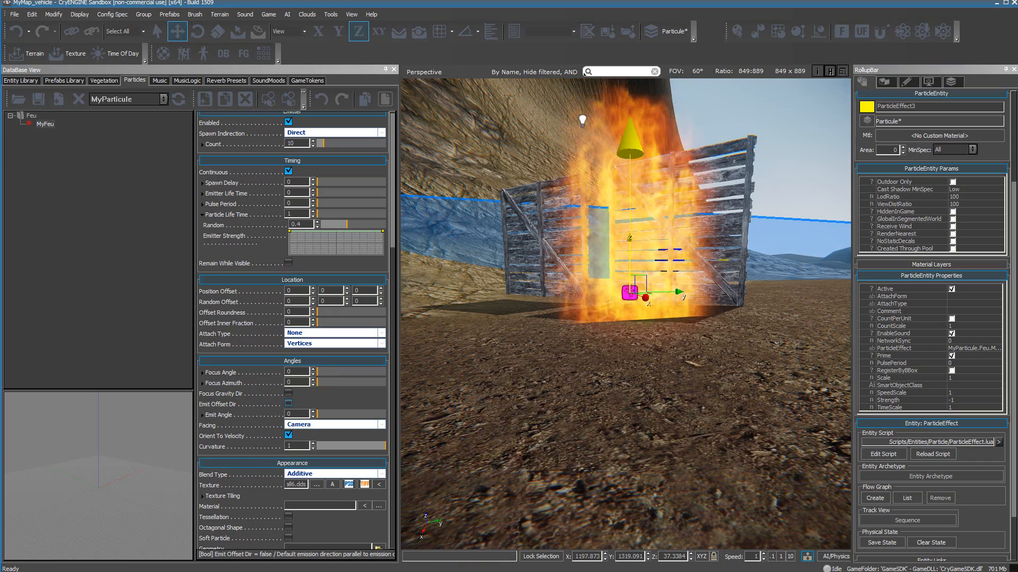
# - Try the Multiplicative and Opaque blend types on the MyFeu effect and restore Additive
pyautogui.click(381, 474)
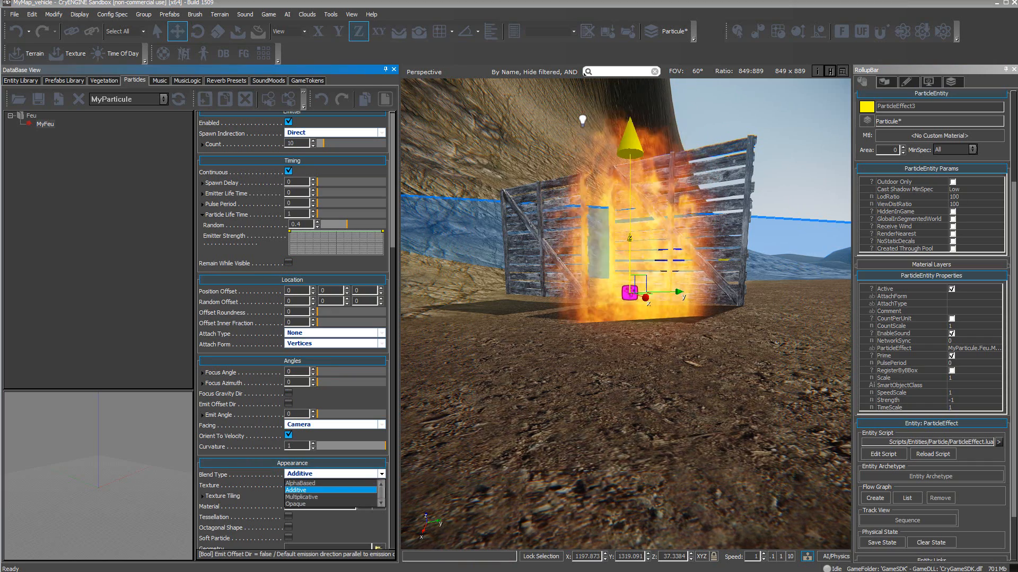
pyautogui.click(302, 497)
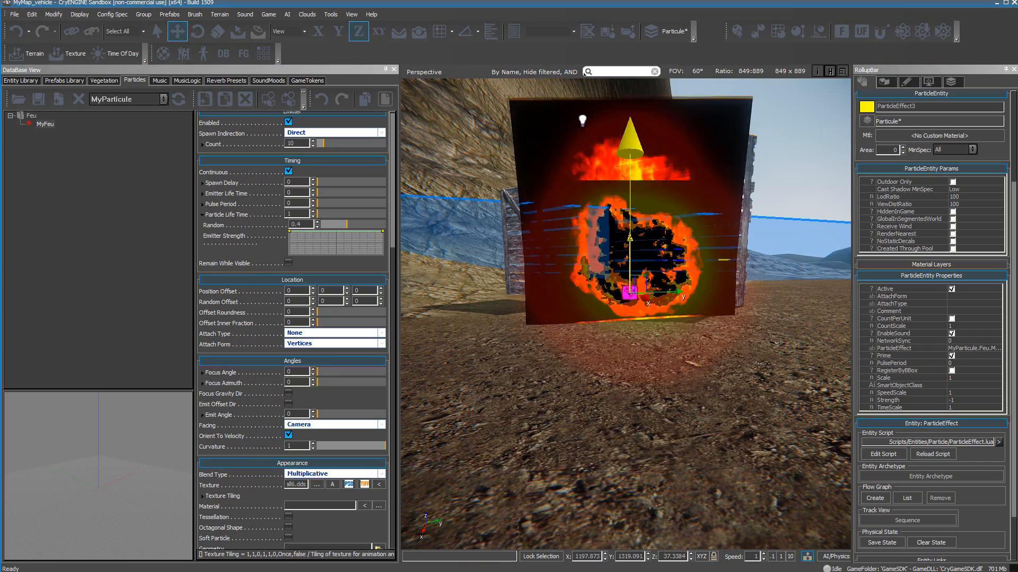
pyautogui.click(381, 474)
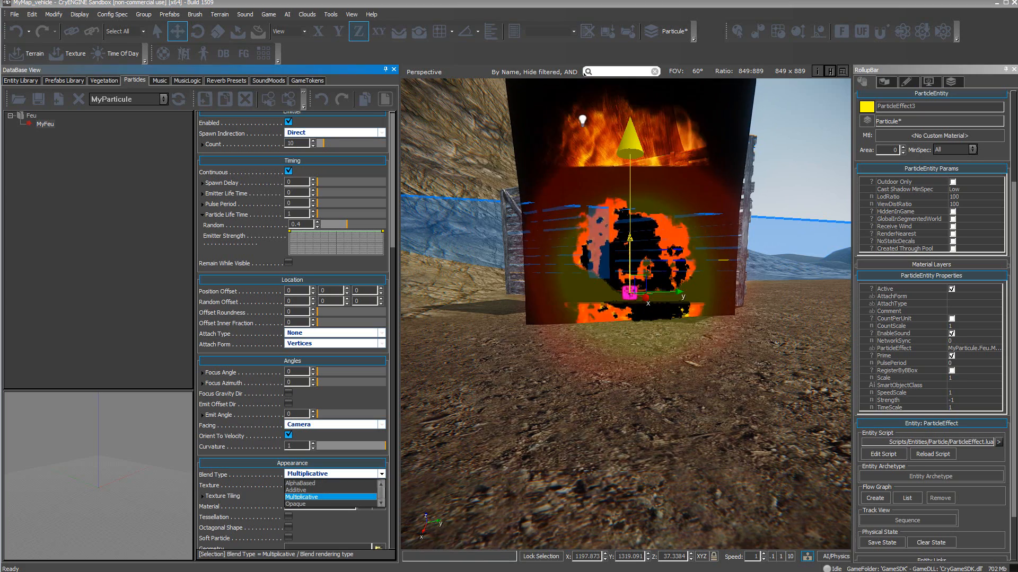
pyautogui.click(308, 504)
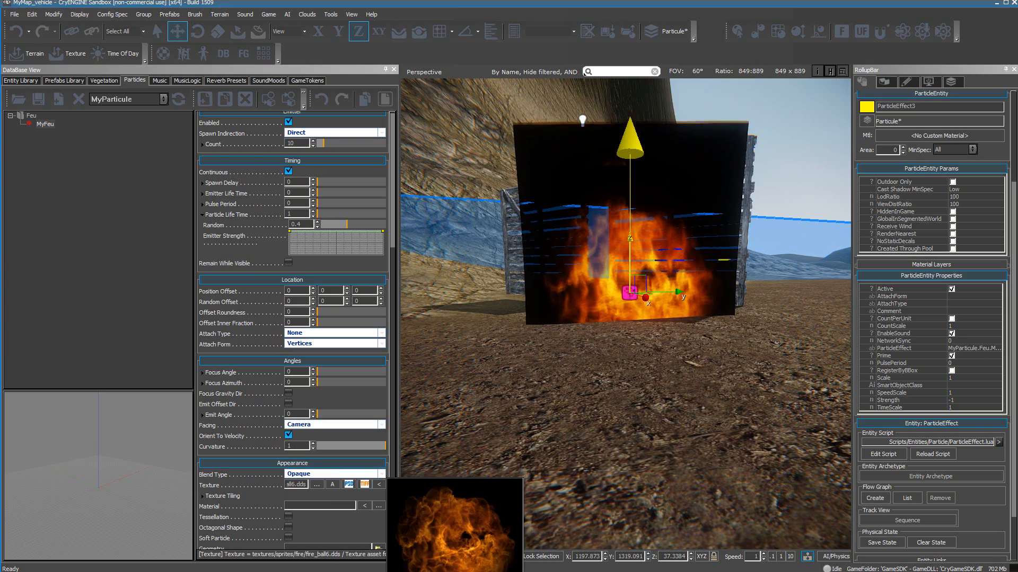
pyautogui.click(382, 474)
pyautogui.click(304, 491)
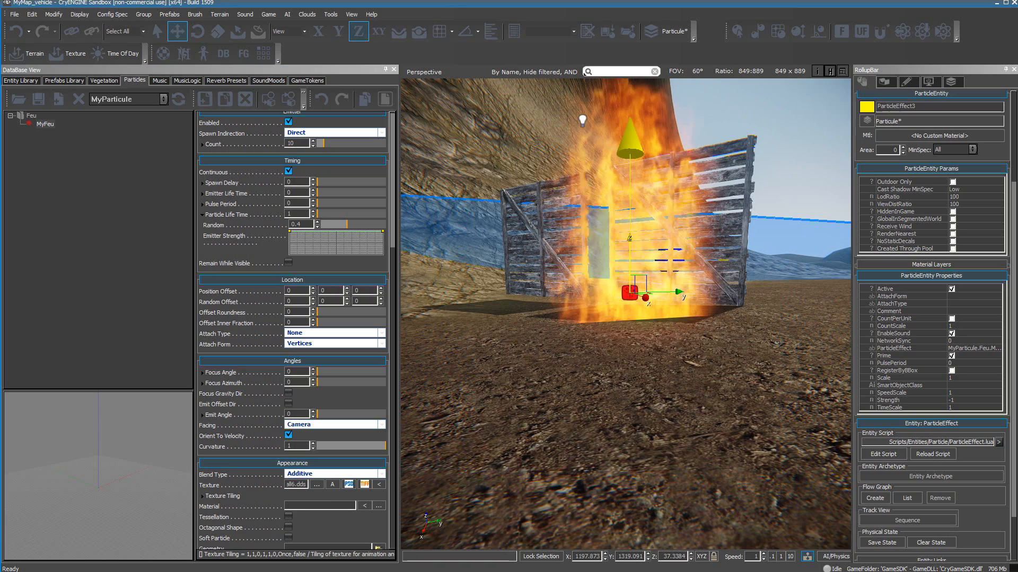
# - Review the MyFeu effect's Lighting and Size settings and reload the particle entity's script to replay the fire
pyautogui.scroll(-10, 292, 329)
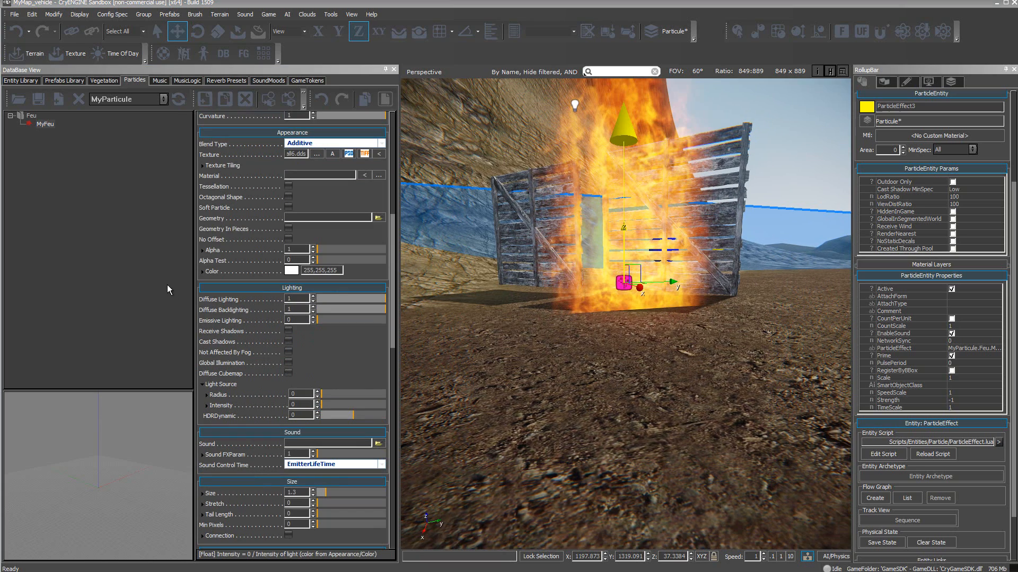
pyautogui.click(234, 290)
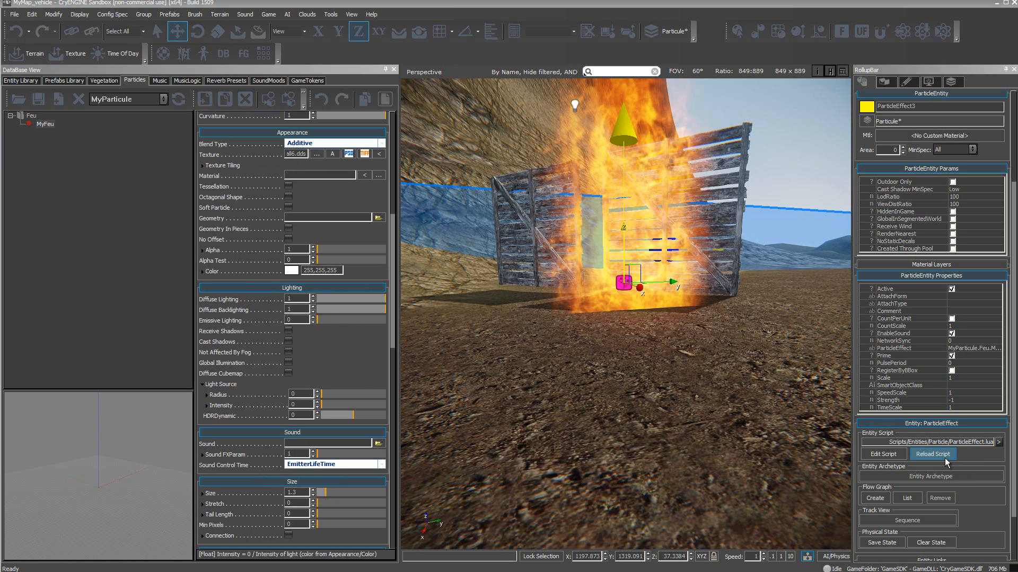
pyautogui.click(933, 455)
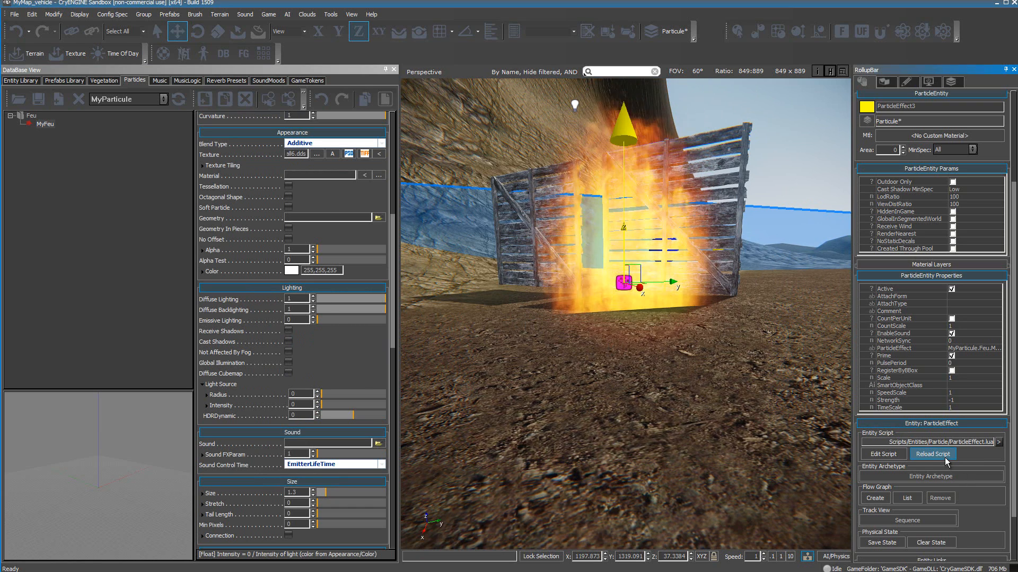
# - Set the MyFeu effect's Diffuse Lighting and Diffuse Backlighting to 0
pyautogui.click(258, 303)
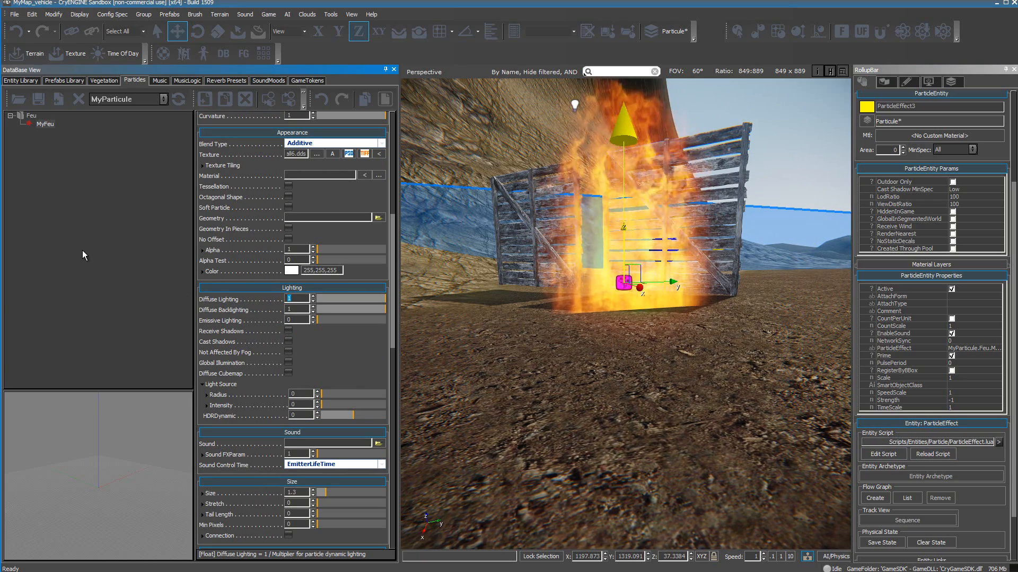
pyautogui.write('0')
pyautogui.press('Return')
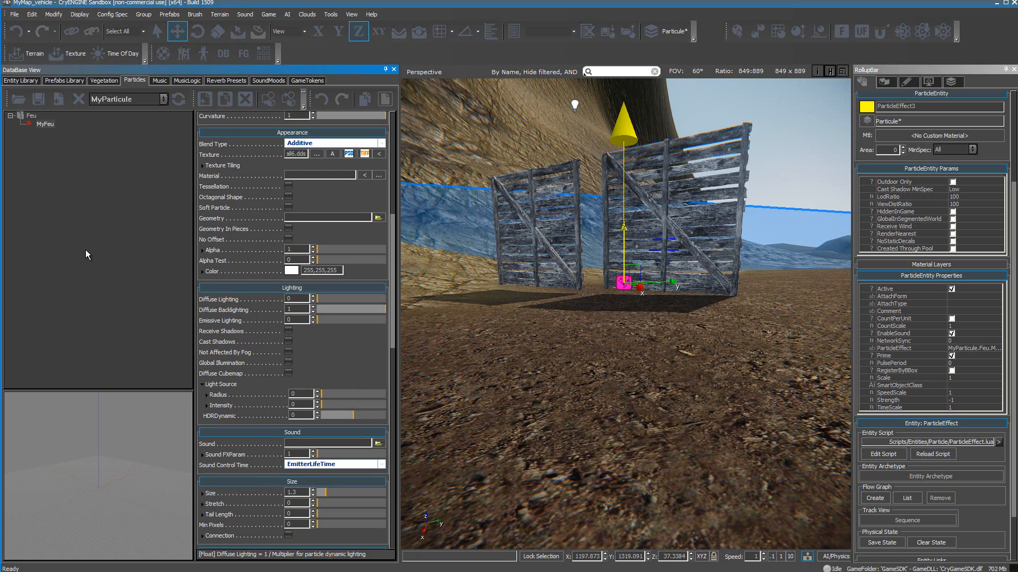
pyautogui.click(297, 308)
pyautogui.write('0')
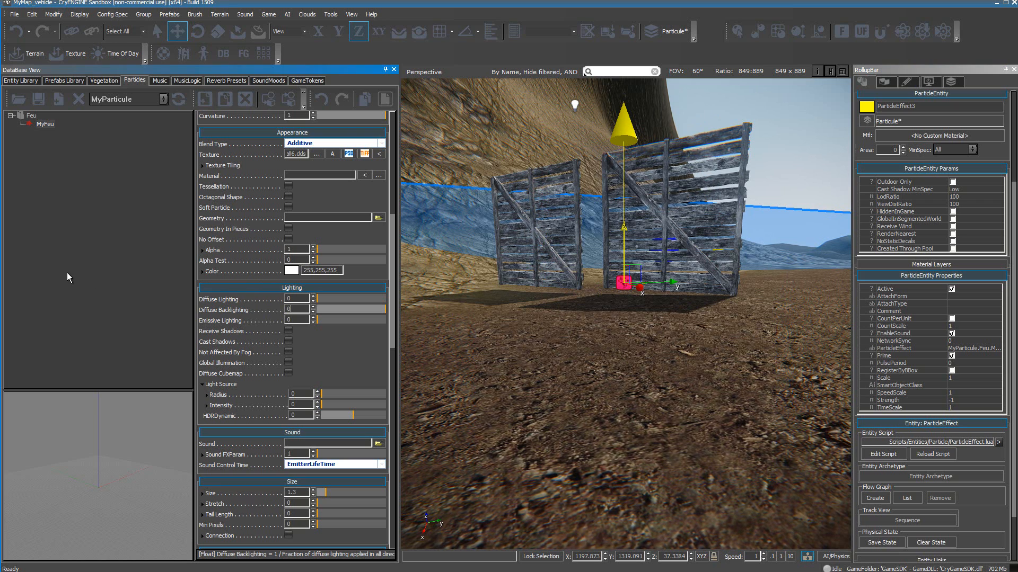
pyautogui.press('Return')
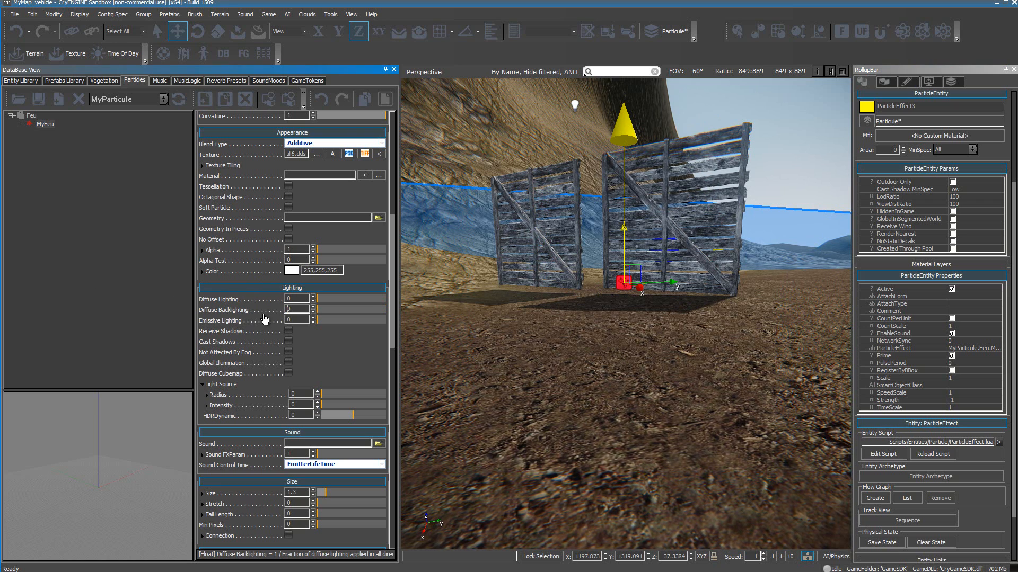
# - Try an Emissive Lighting value of 1 on the MyFeu effect and reload the particle entity's script to replay the fire
pyautogui.click(294, 320)
pyautogui.write('1')
pyautogui.press('Return')
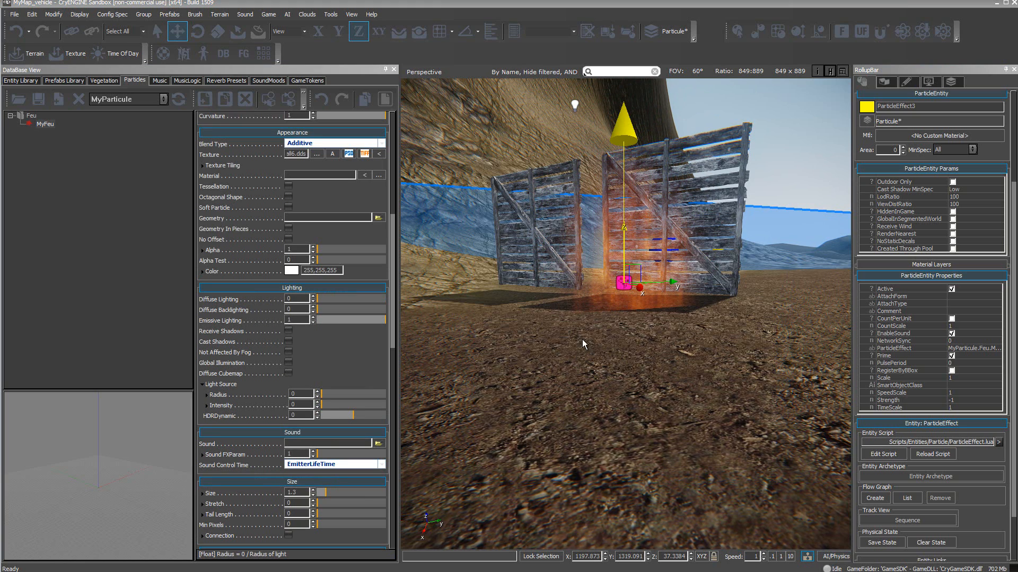
pyautogui.click(923, 457)
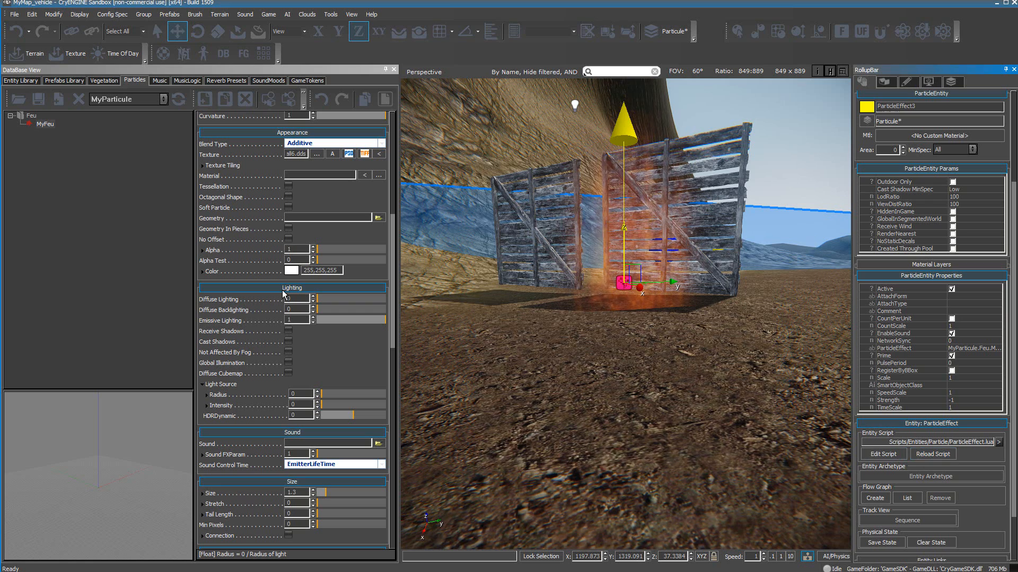
# - Set MyFeu's Emissive Lighting to 3 and reload the particle entity's script to replay the fire
pyautogui.doubleClick(299, 318)
pyautogui.write('3')
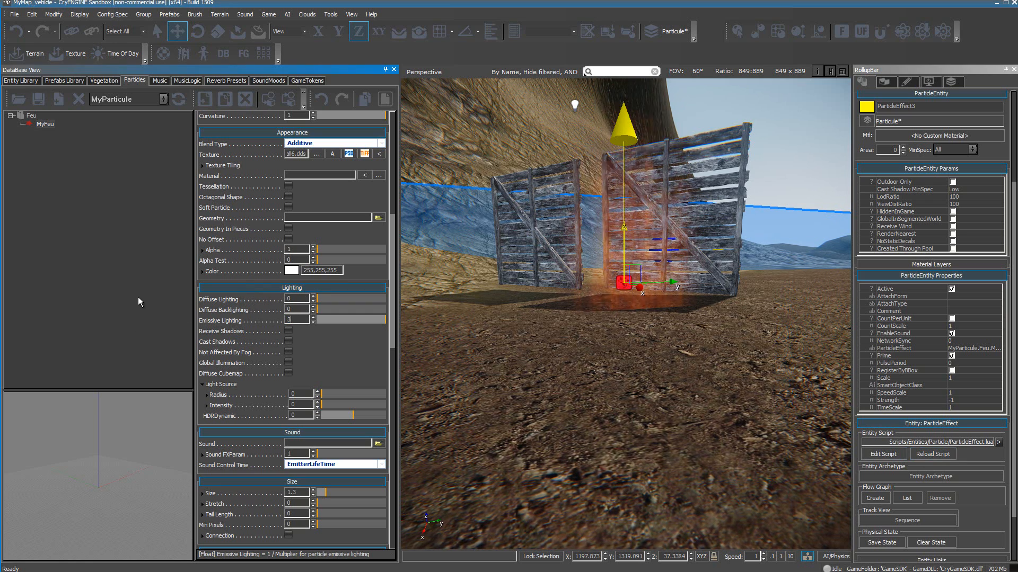
pyautogui.press('Return')
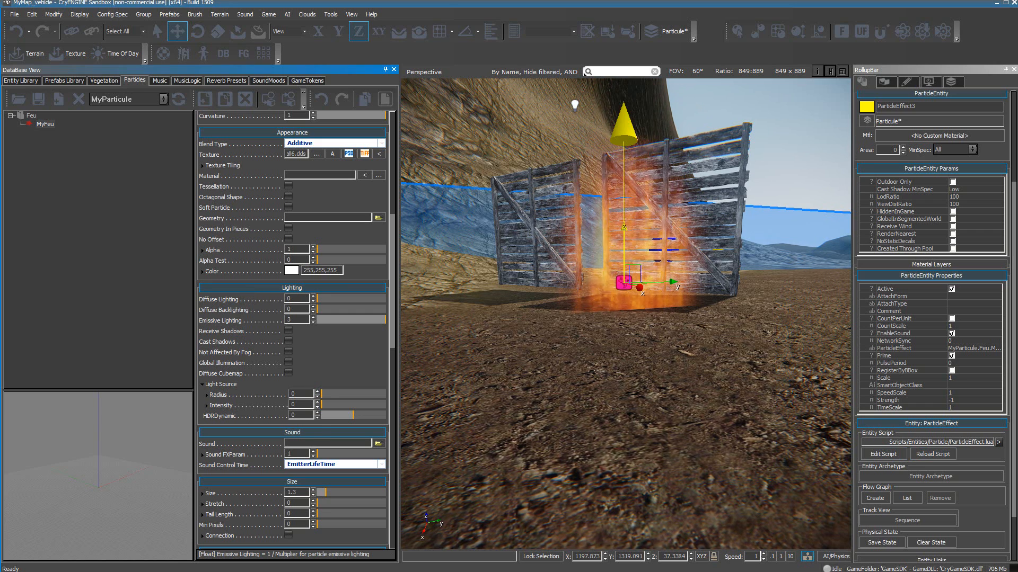
pyautogui.moveTo(244, 416); pyautogui.dragTo(244, 430)
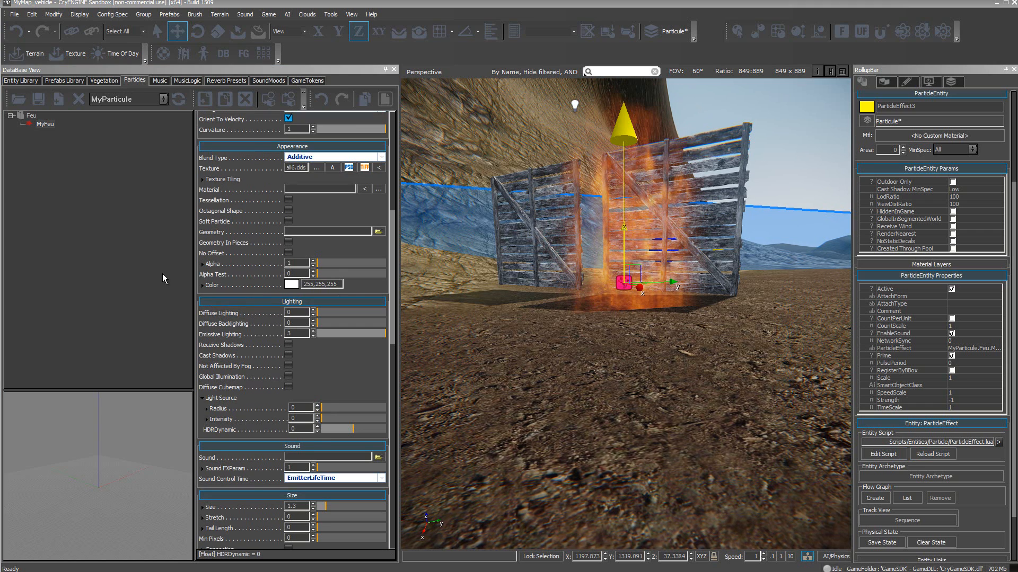
pyautogui.click(933, 454)
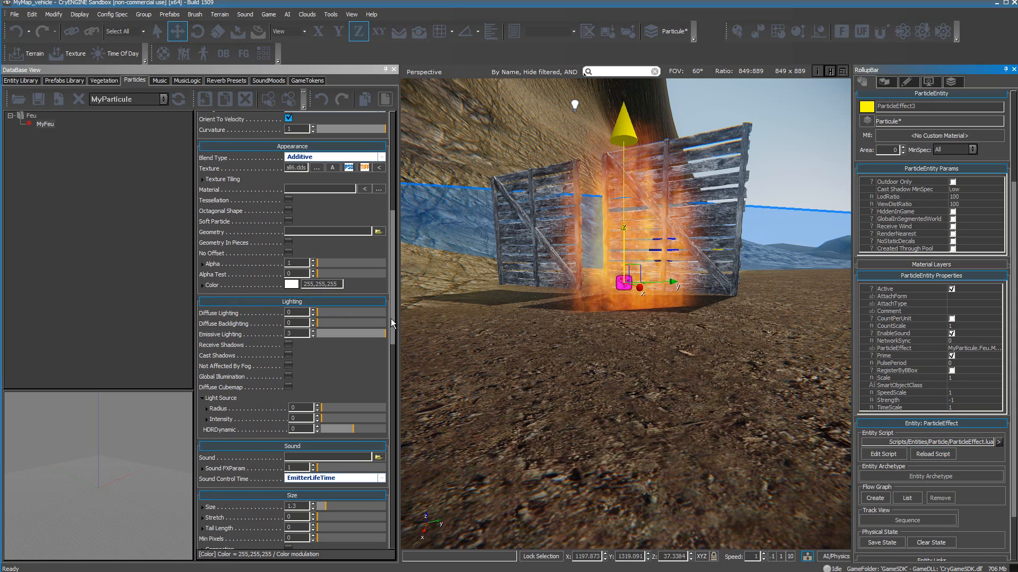
# - Shape the Alpha setting's Particle Life curve to rise from near 0 to a peak at about 0.28 and fall to 0 at the end
pyautogui.click(202, 264)
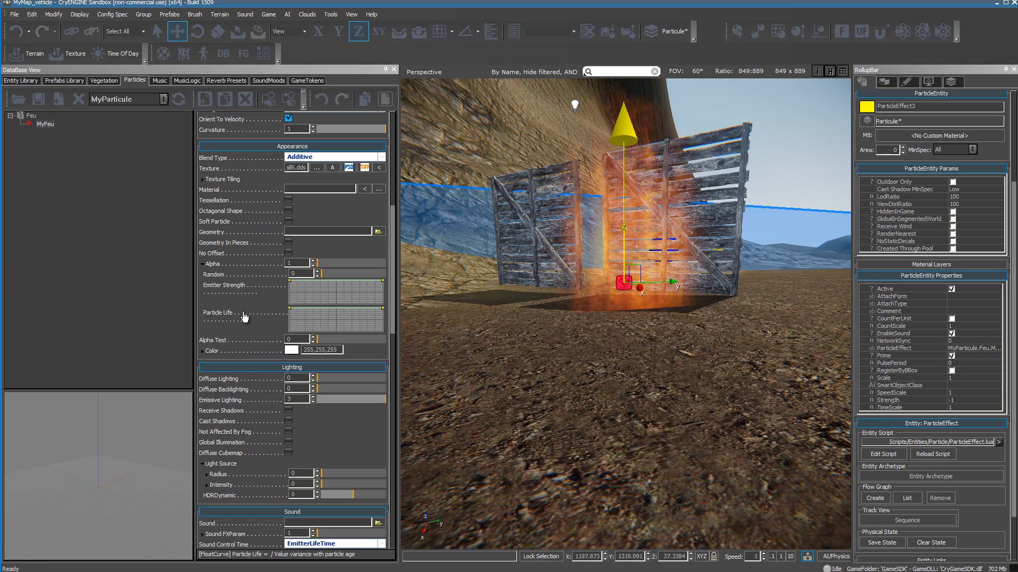
pyautogui.click(317, 319)
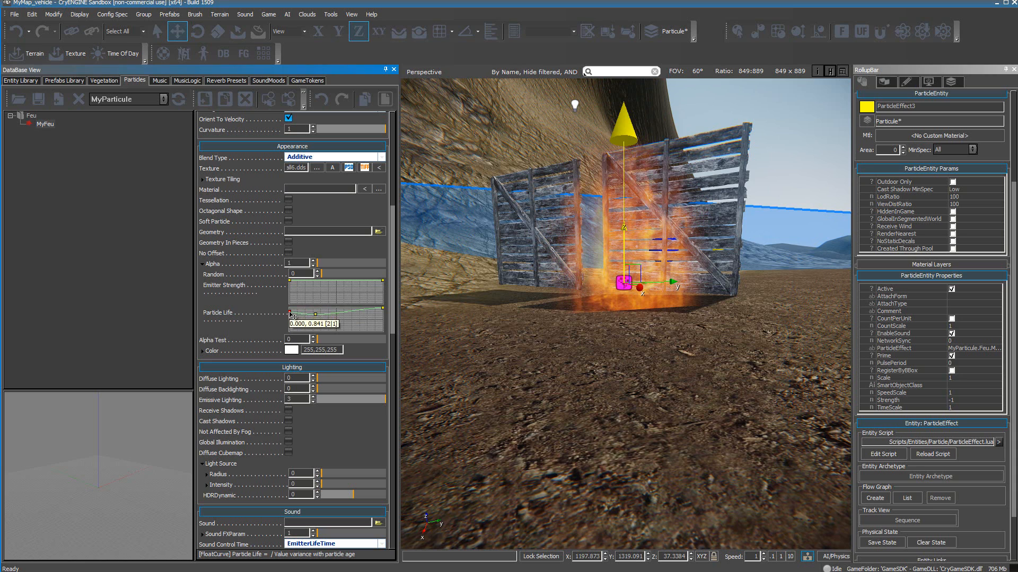
pyautogui.moveTo(292, 316); pyautogui.dragTo(291, 334)
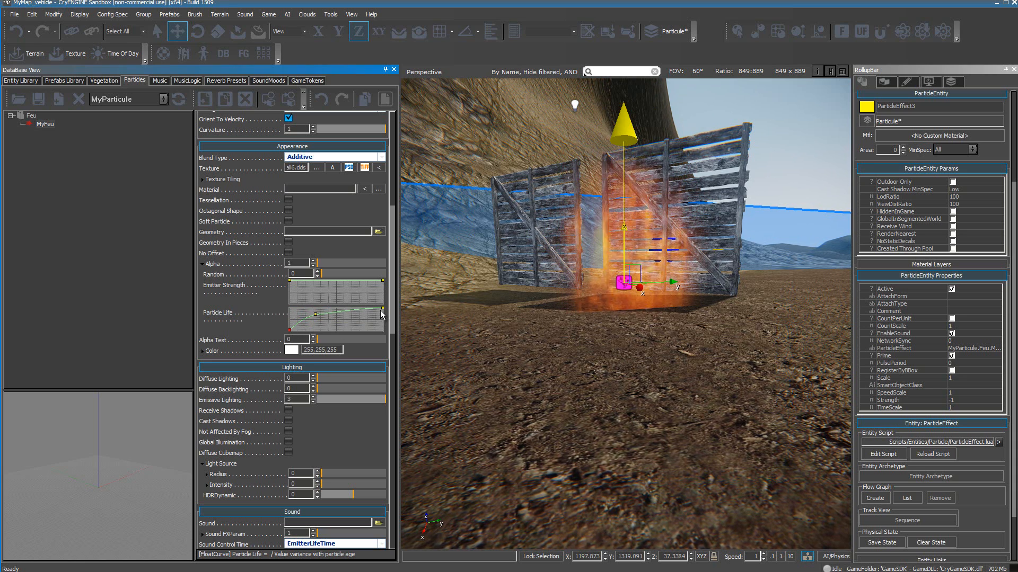
pyautogui.moveTo(383, 310); pyautogui.dragTo(385, 338)
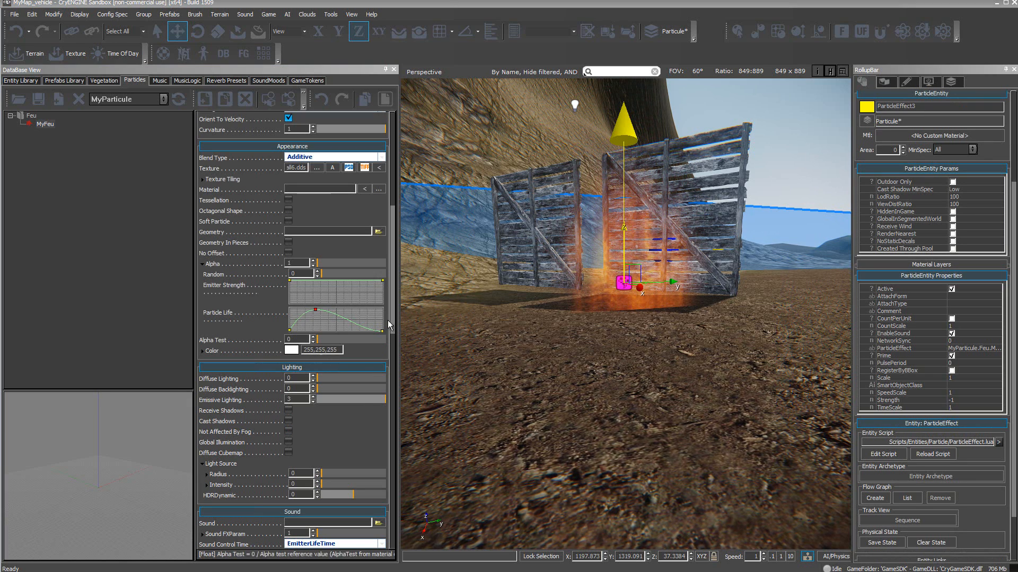
# - Reload the particle entity's script and shape the Size setting's Particle Life curve to fall from full value to the minimum at the end
pyautogui.moveTo(391, 248); pyautogui.dragTo(389, 333)
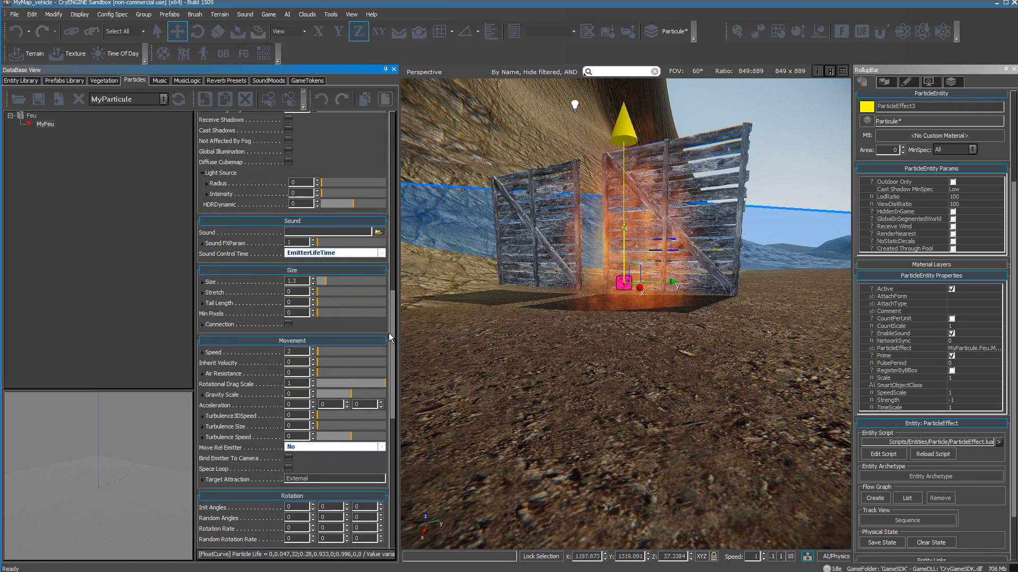
pyautogui.click(202, 284)
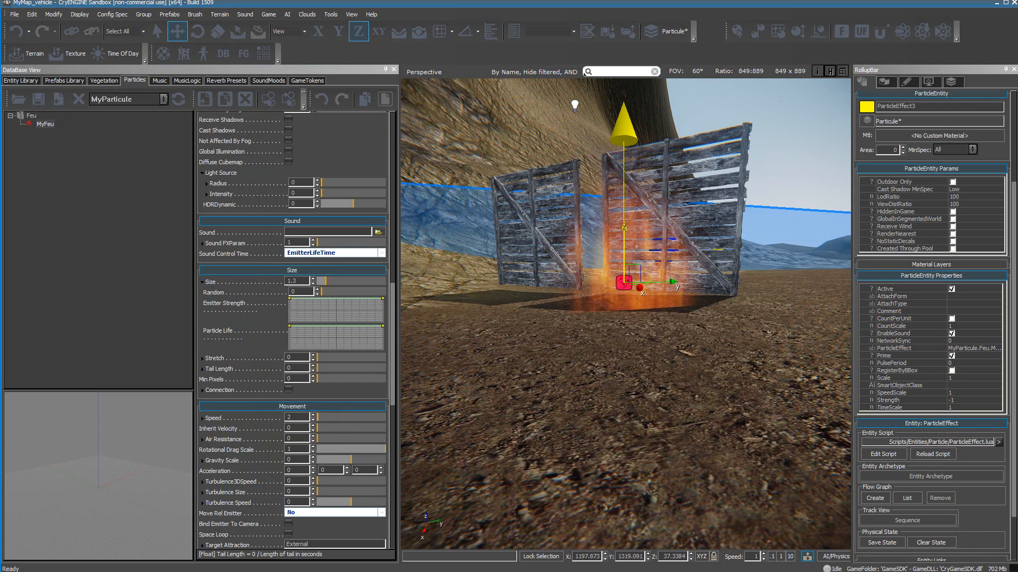
pyautogui.click(933, 455)
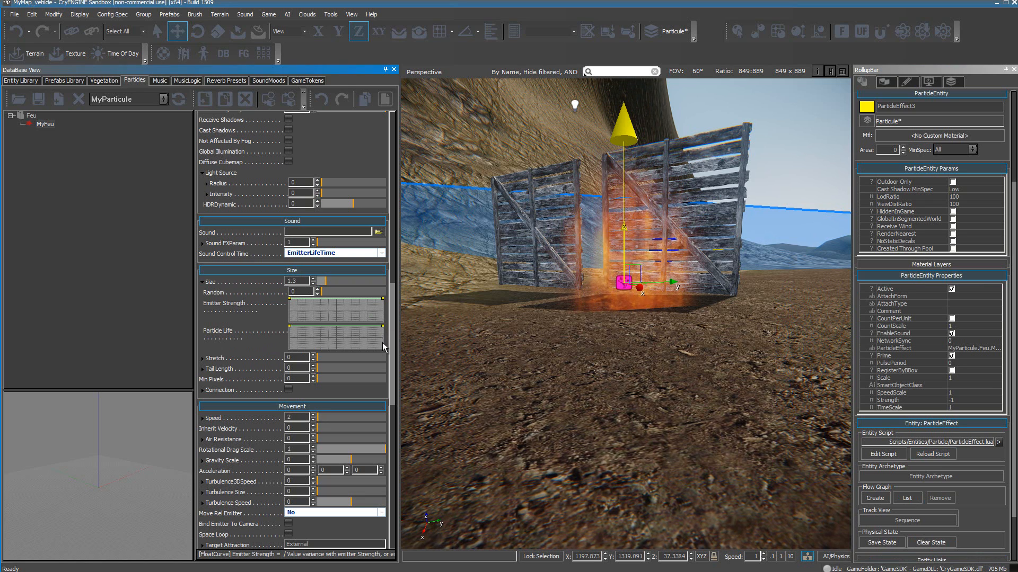
pyautogui.moveTo(382, 333); pyautogui.dragTo(383, 349)
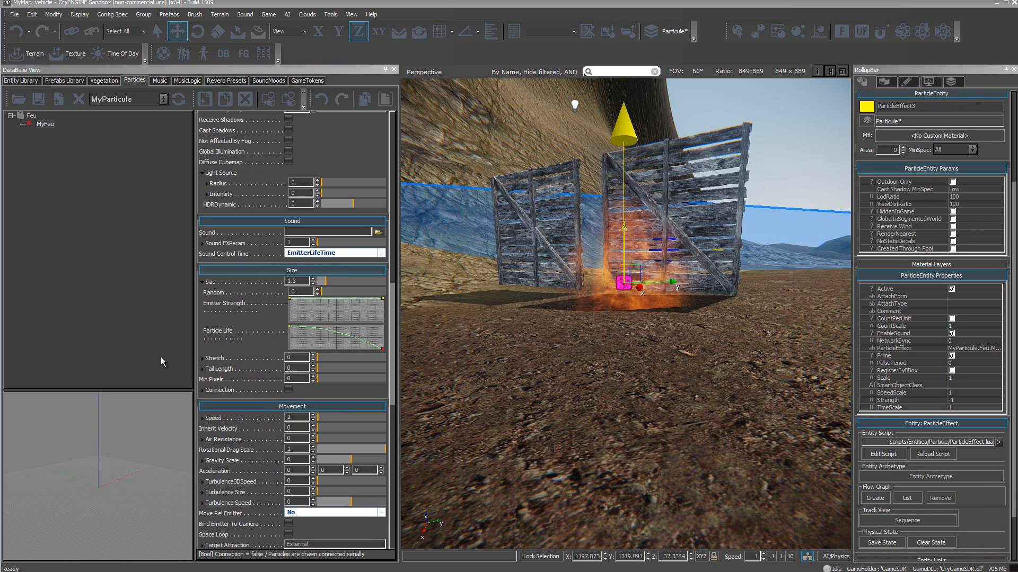
# - Set MyFeu's Stretch to 0.2 and lower the end of its Particle Life curve to the minimum
pyautogui.click(202, 359)
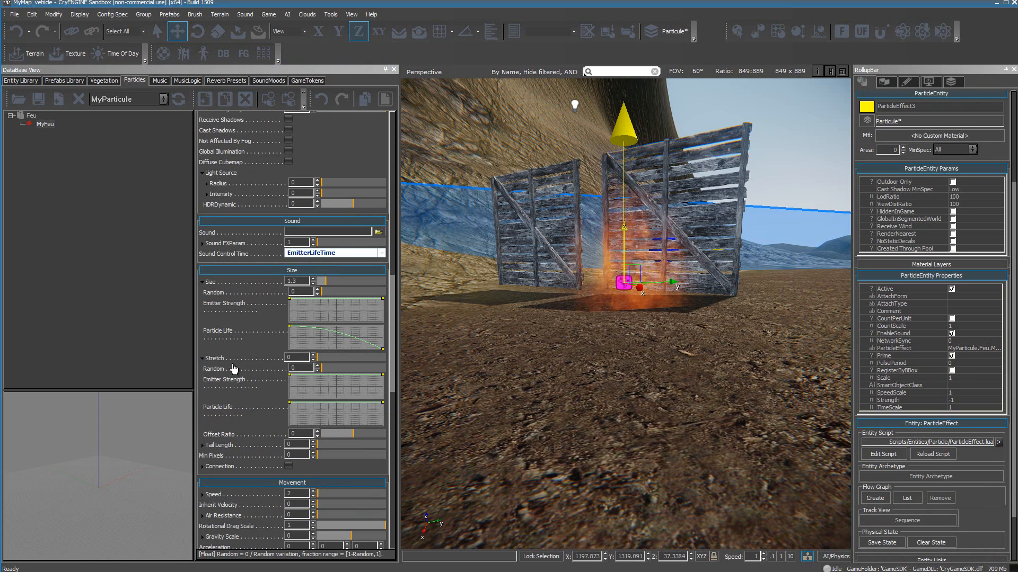
pyautogui.click(295, 357)
pyautogui.click(82, 287)
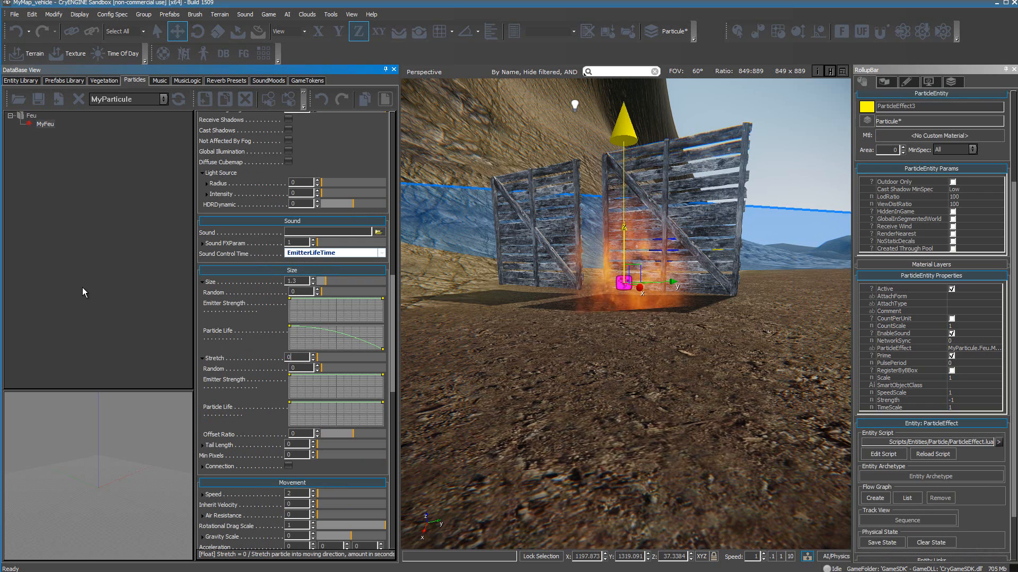
pyautogui.write('.2')
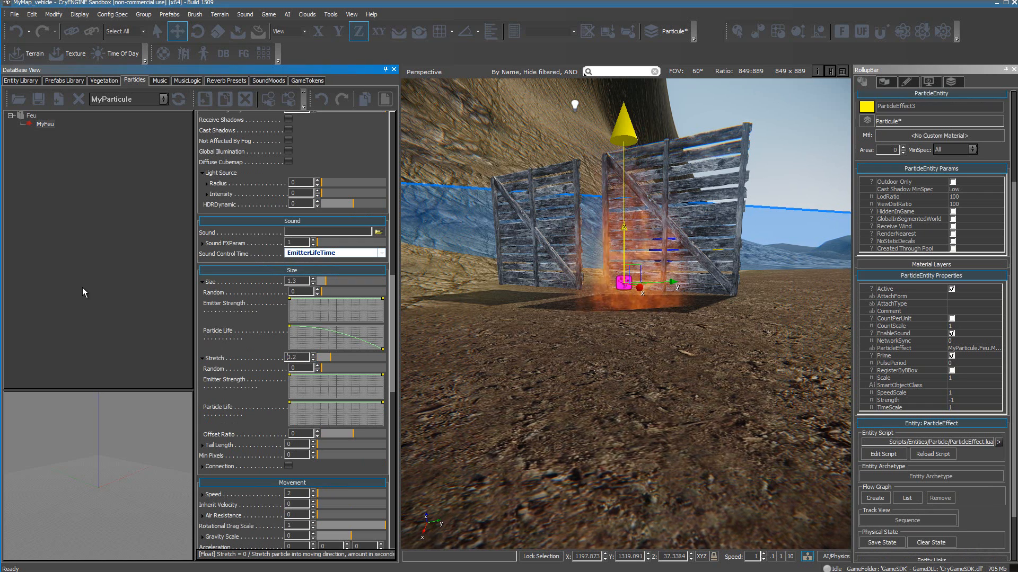
pyautogui.press('Return')
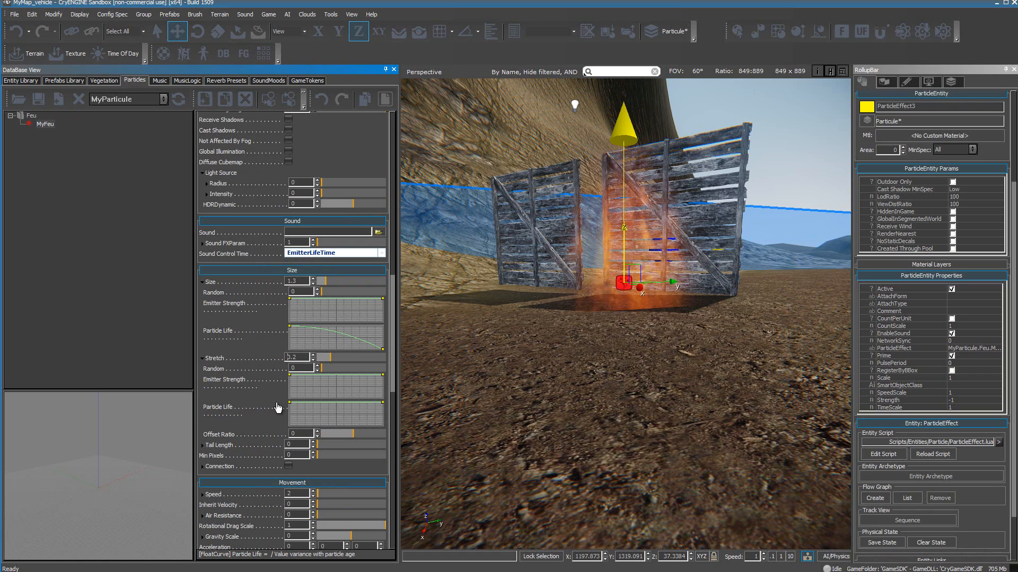
pyautogui.moveTo(384, 411); pyautogui.dragTo(385, 433)
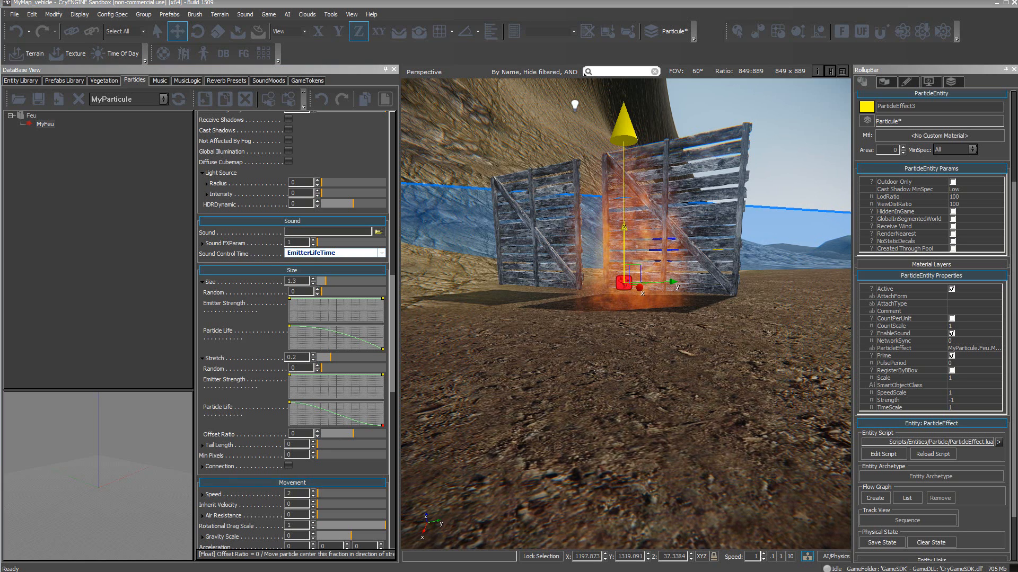
# - Set MyFeu's movement Speed to 3
pyautogui.scroll(-5, 149, 294)
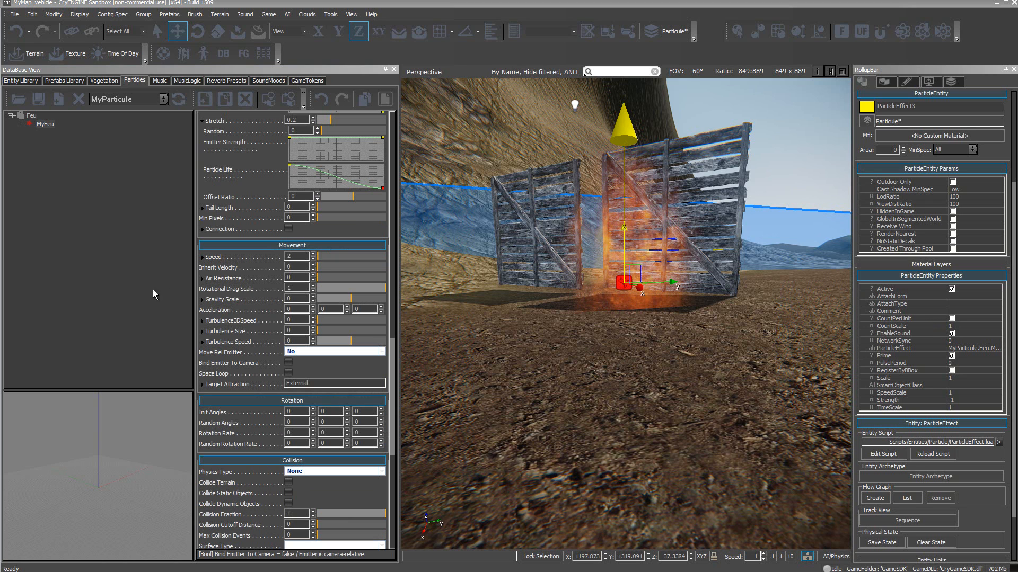
pyautogui.doubleClick(295, 257)
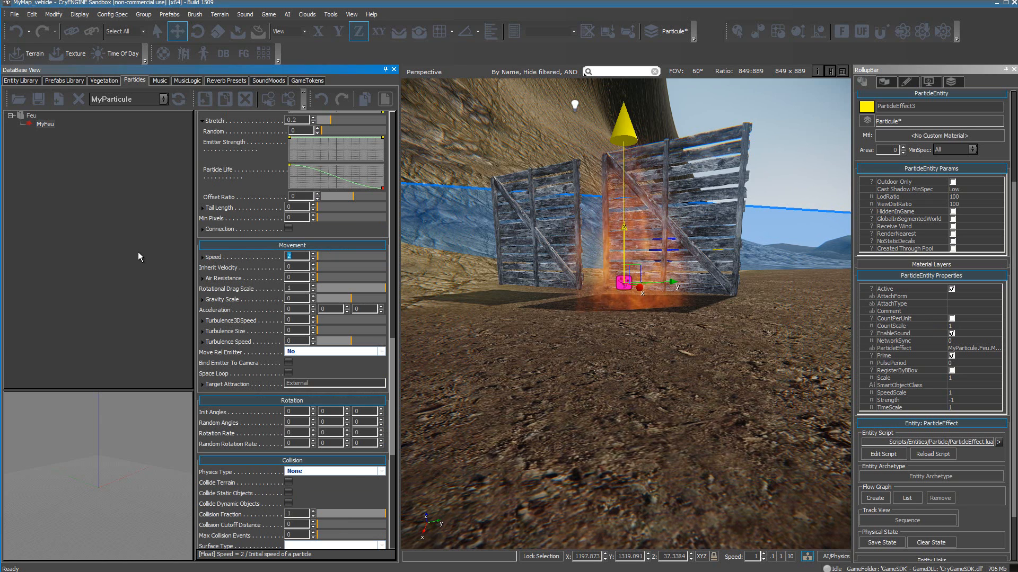
pyautogui.write('3')
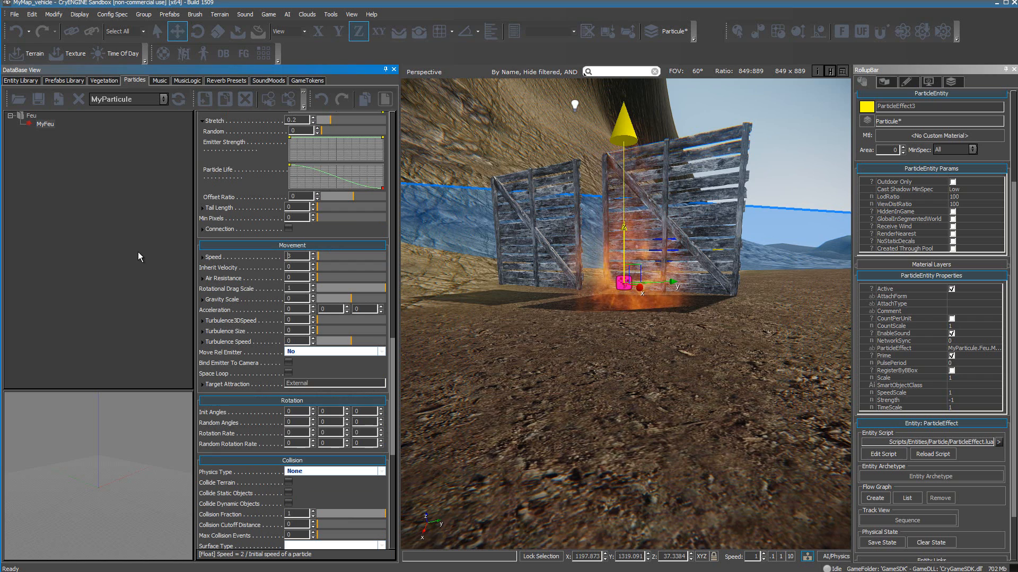
# - Set MyFeu's Air Resistance to 0.2 with a Random variation of 0.4 and reload the particle entity's script to replay the fire
pyautogui.click(202, 278)
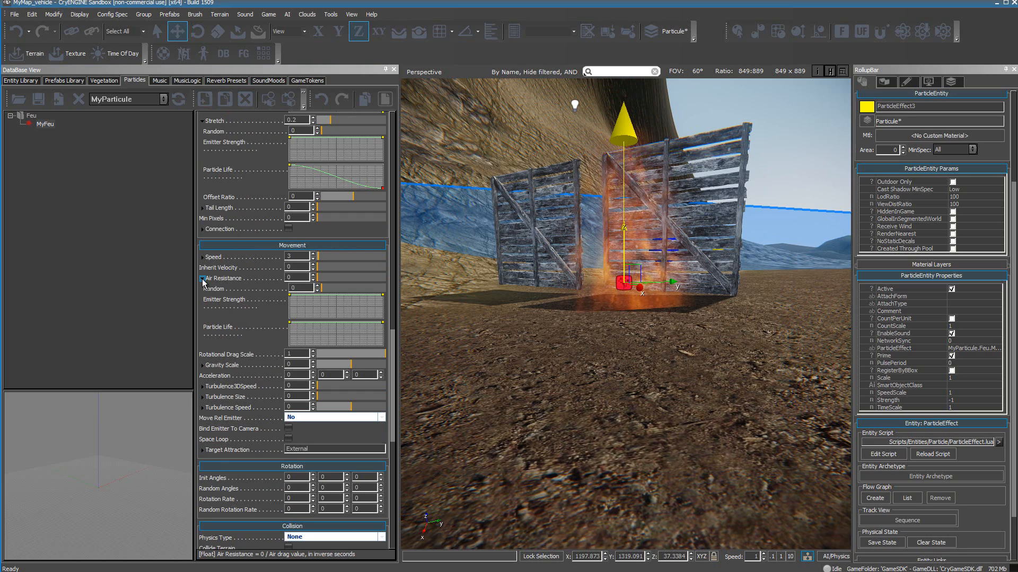
pyautogui.click(296, 276)
pyautogui.write('0')
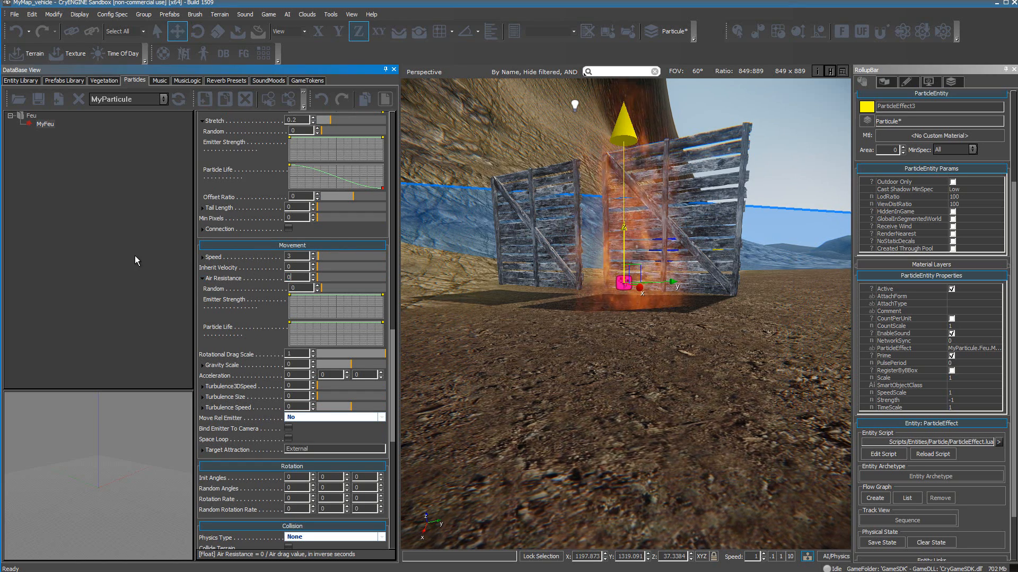
pyautogui.write('.2')
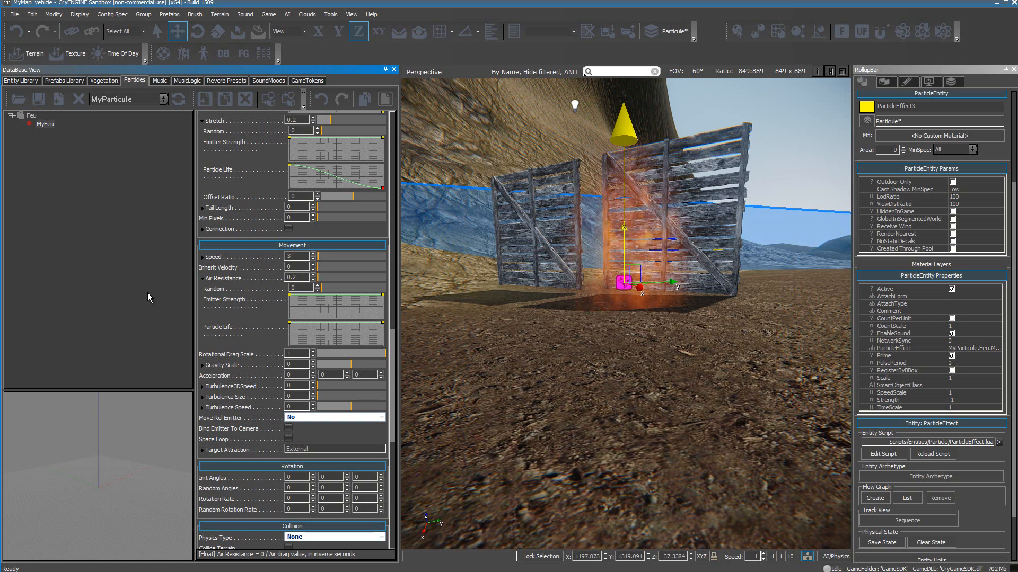
pyautogui.click(302, 287)
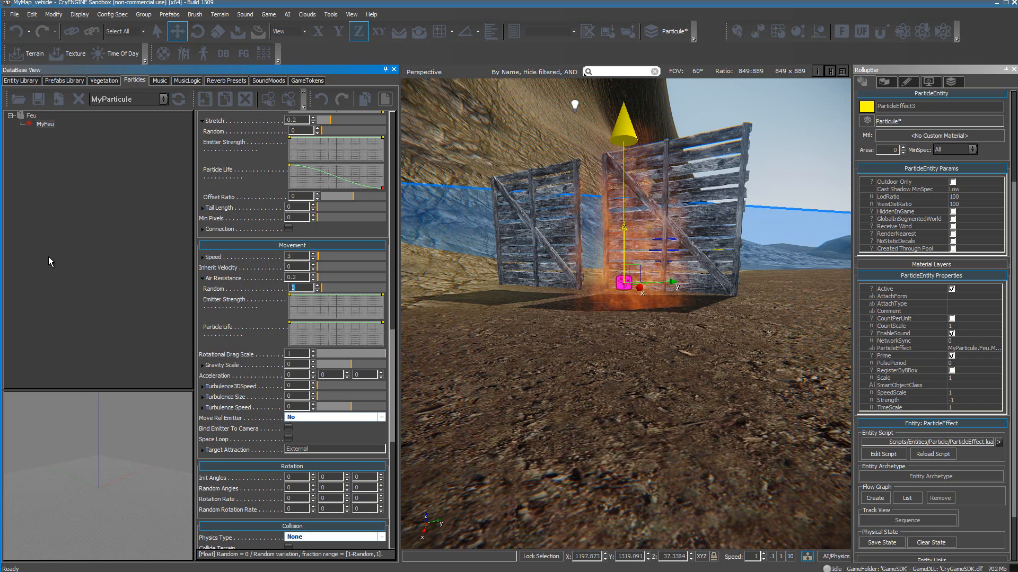
pyautogui.write('.4')
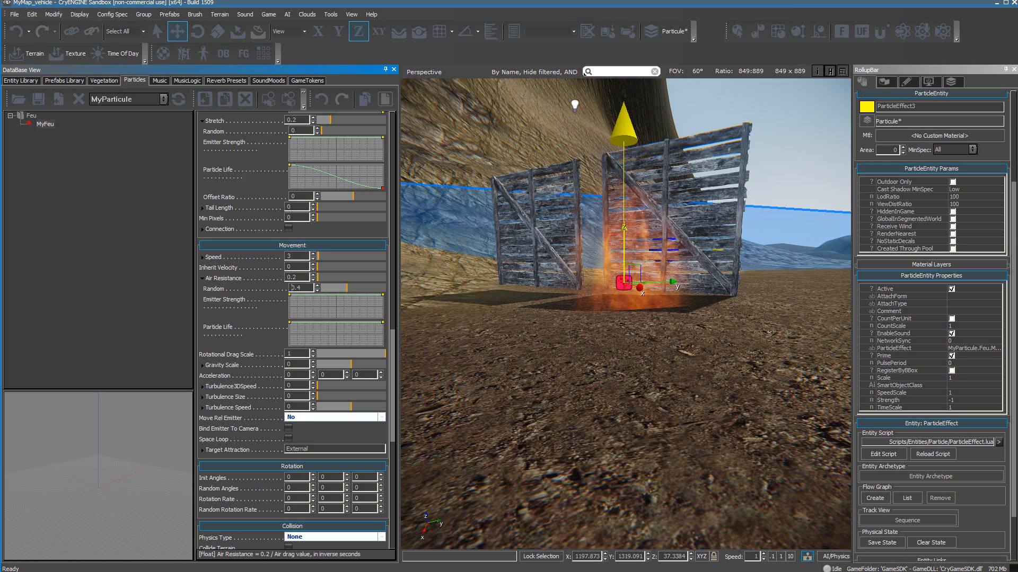
pyautogui.scroll(10, 291, 287)
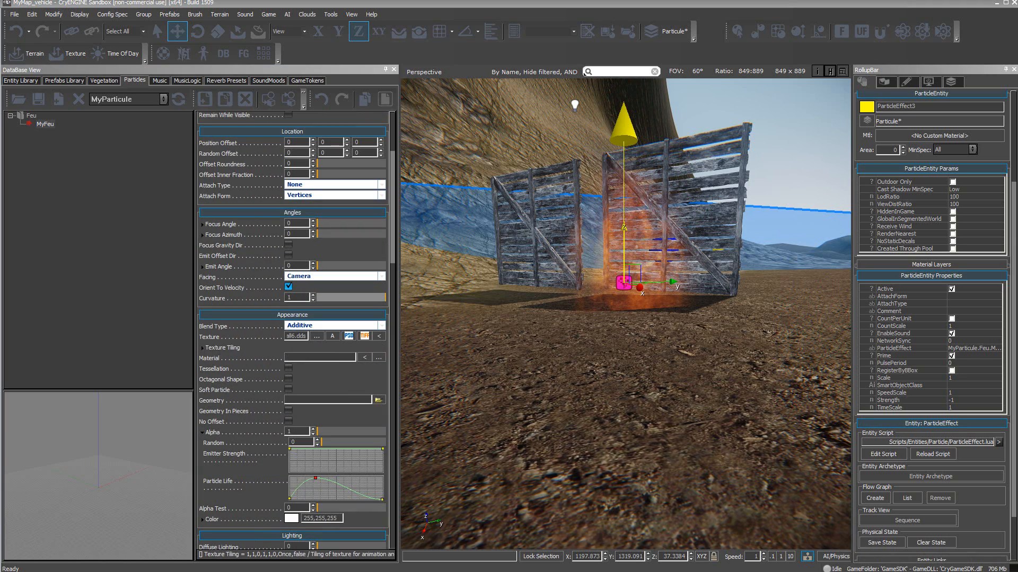
pyautogui.click(920, 457)
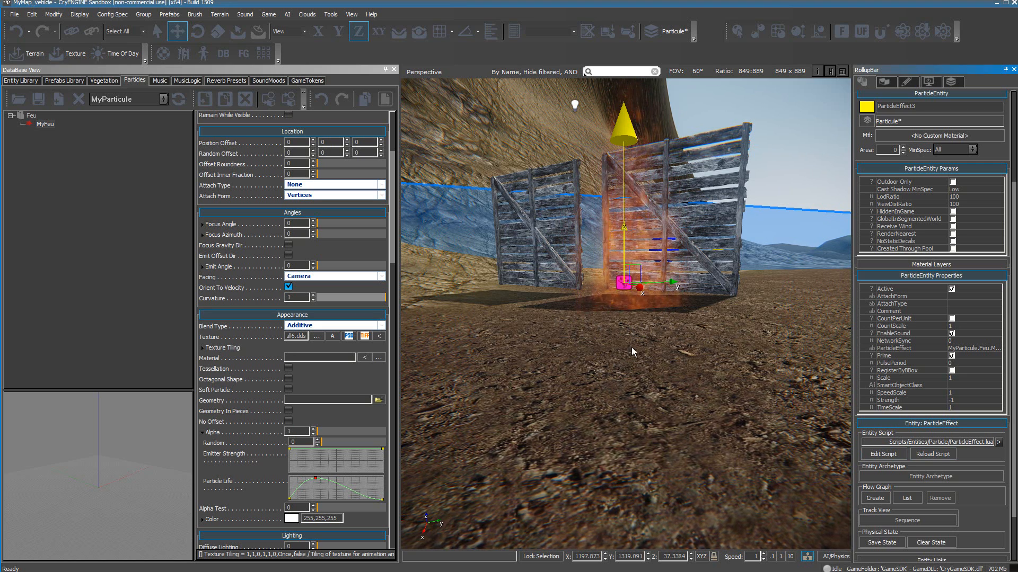
# - Set MyFeu's Emit Angle to 20 degrees
pyautogui.click(202, 267)
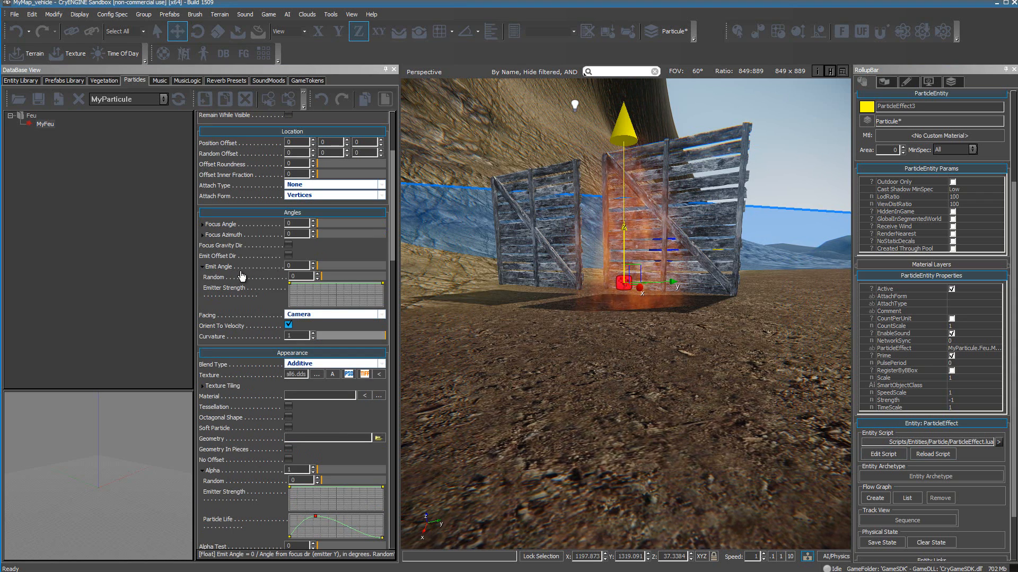
pyautogui.doubleClick(295, 267)
pyautogui.write('20')
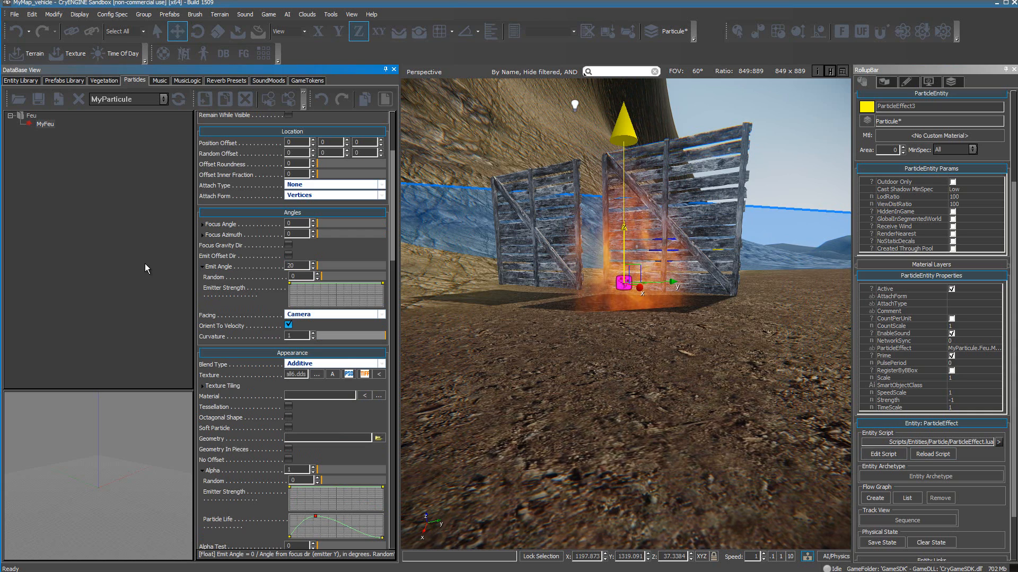
# - Reload the particle entity's script to replay the fire and set the Random variation of MyFeu's Emit Angle to 1
pyautogui.press('Return')
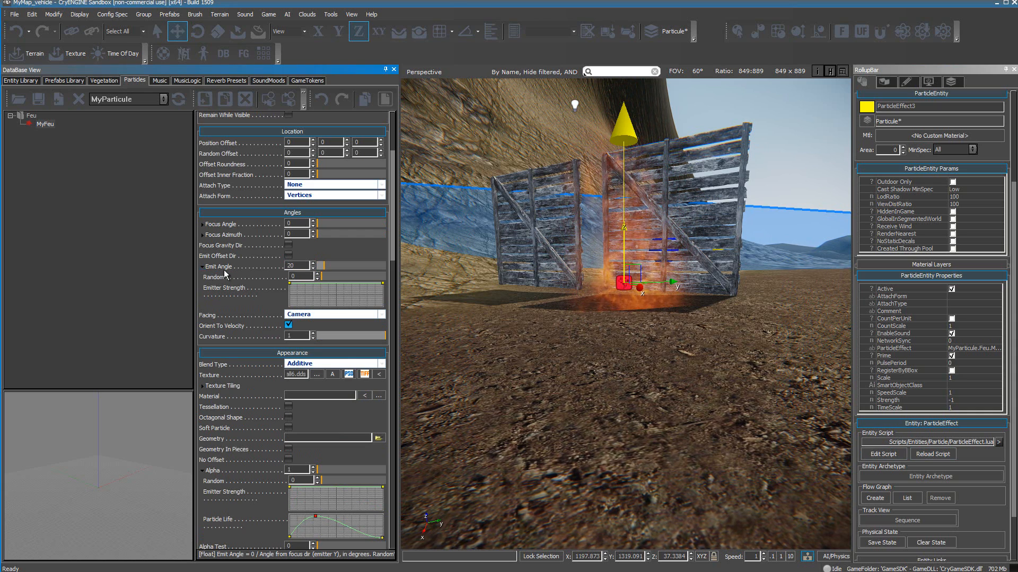
pyautogui.click(939, 457)
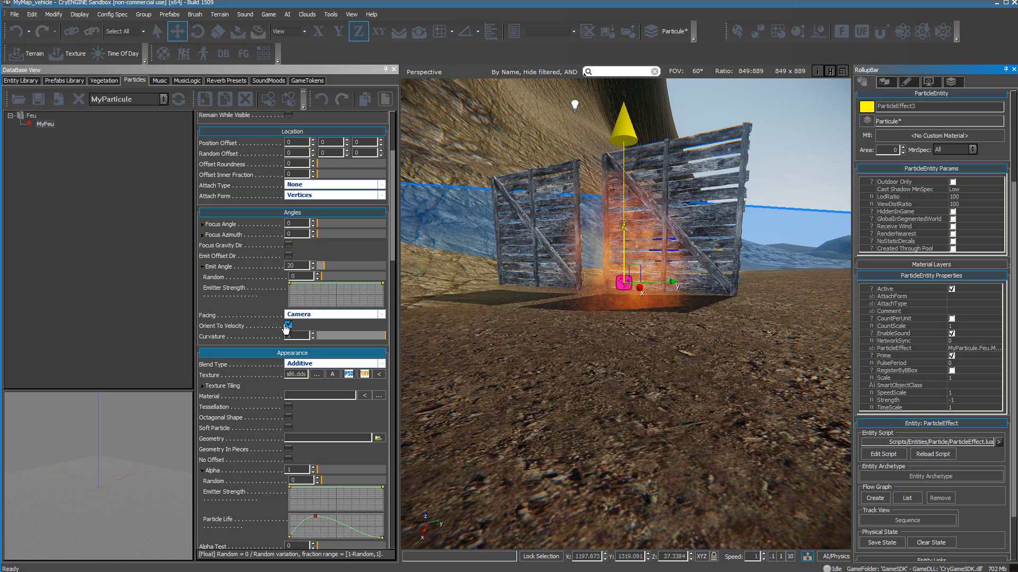
pyautogui.click(298, 275)
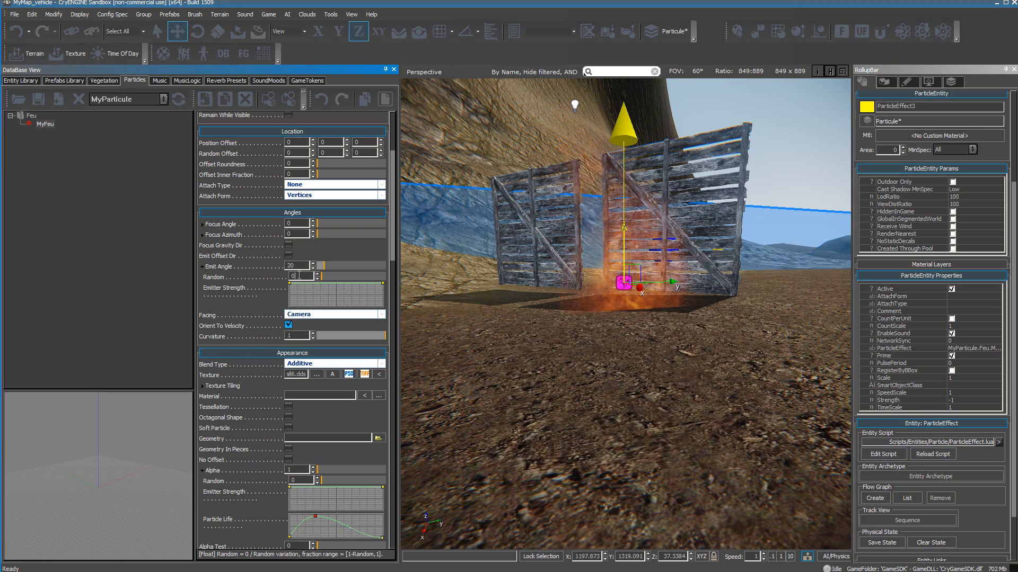
pyautogui.write('1')
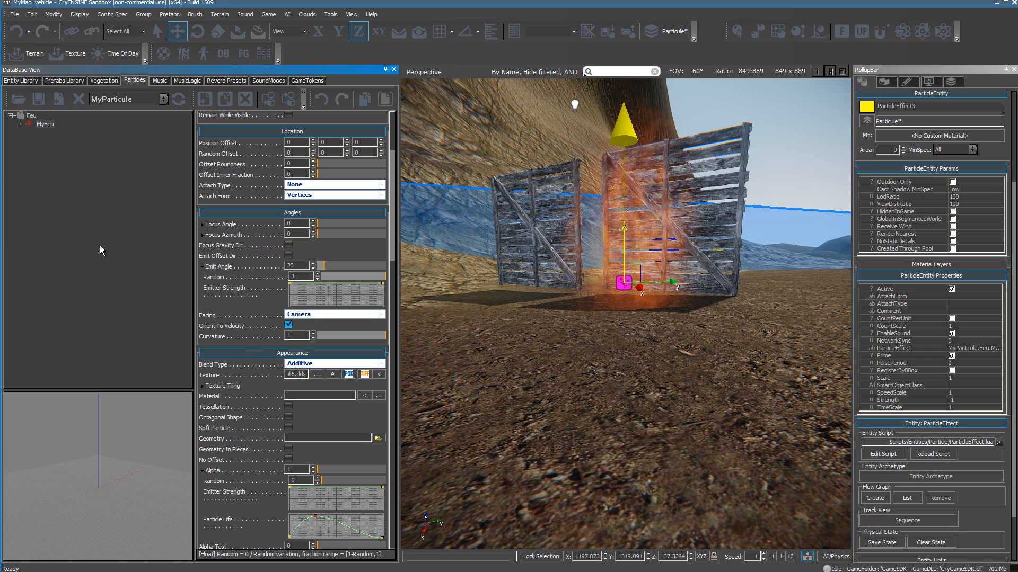
# - Set MyFeu's third Random Angles value to 180, reload the entity's script, and open the third Random Rotation Rate value for editing
pyautogui.scroll(-10, 293, 330)
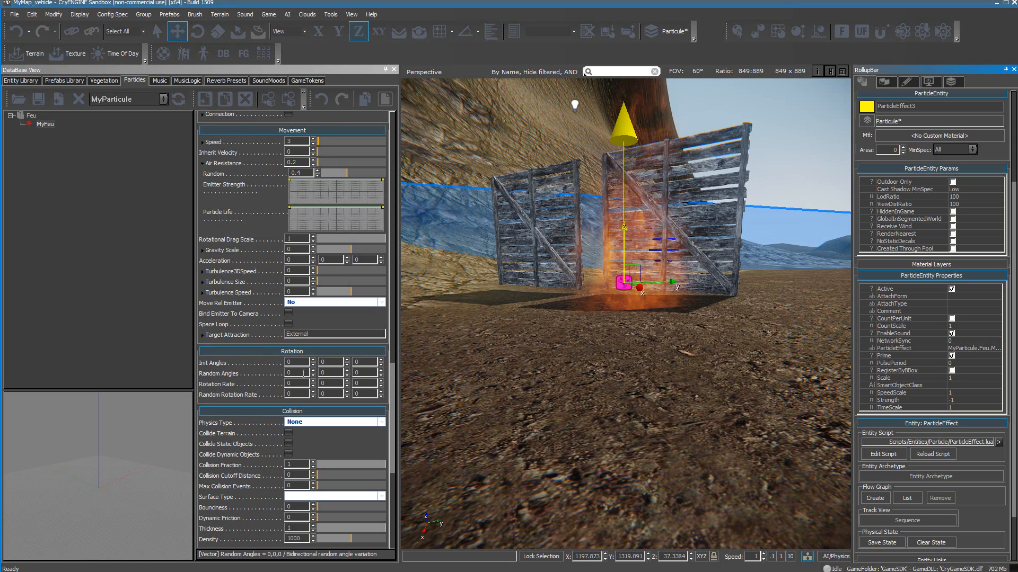
pyautogui.click(355, 374)
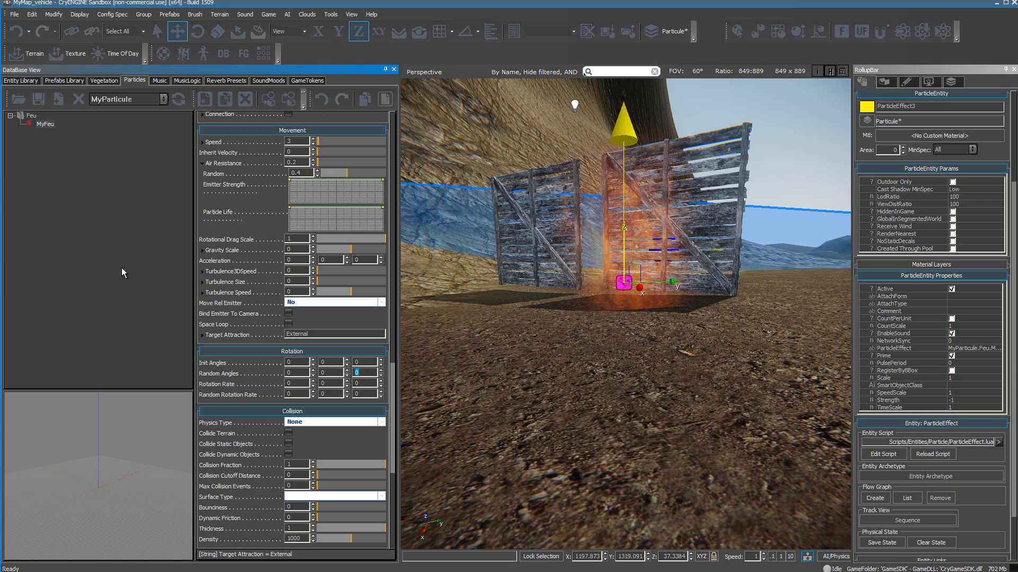
pyautogui.write('180')
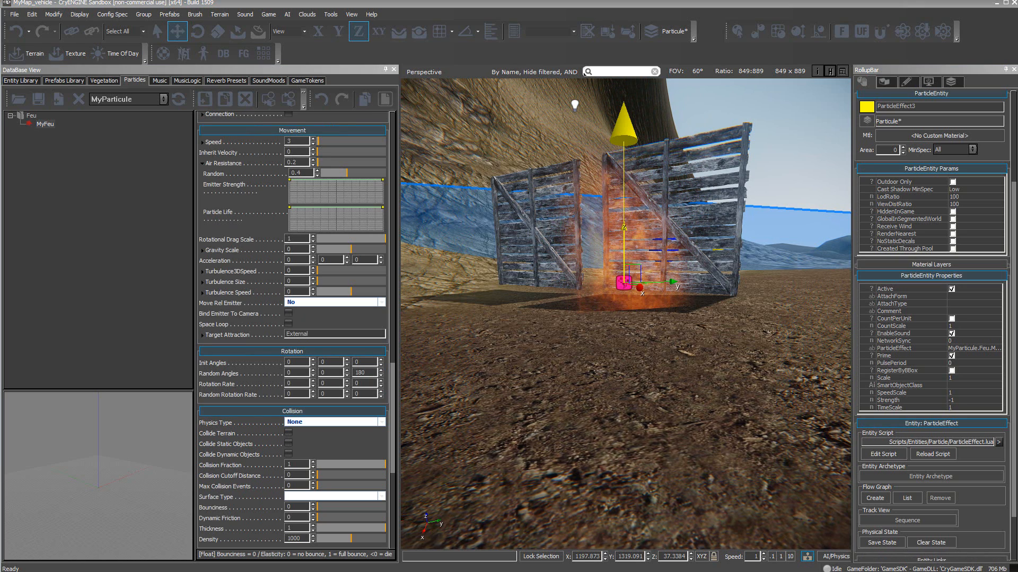
pyautogui.click(944, 456)
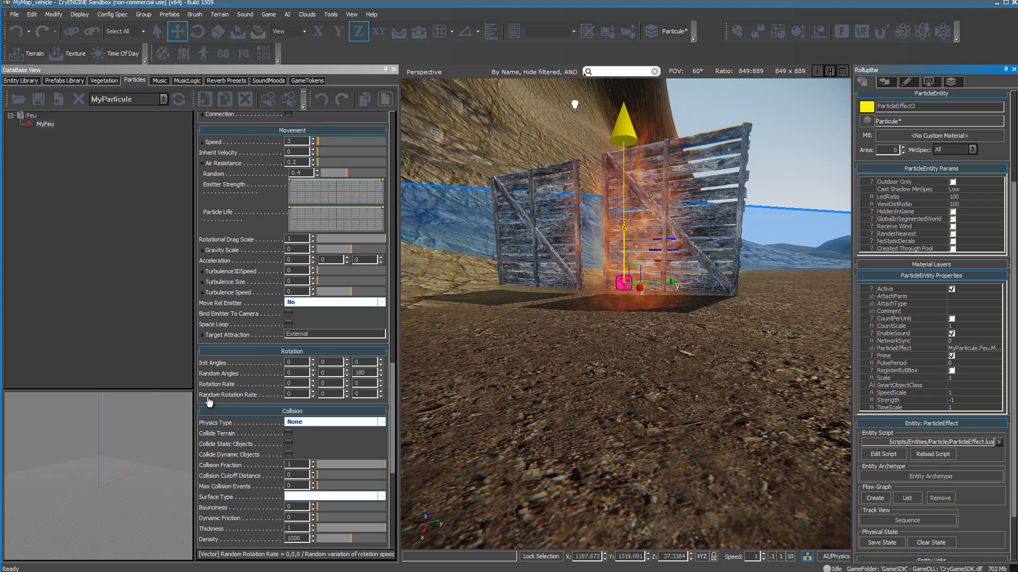
pyautogui.click(364, 395)
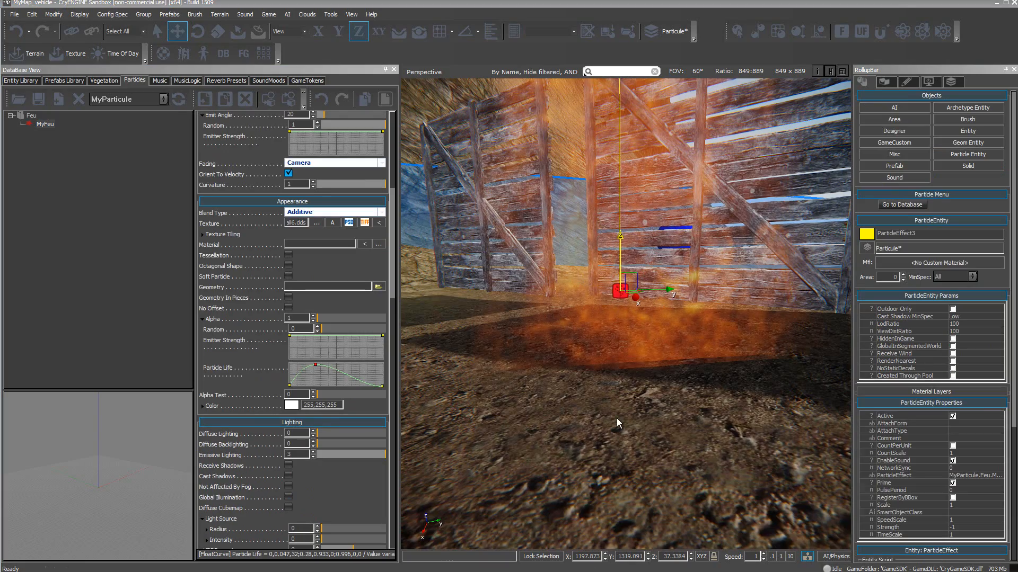
# - Deselect the particle entity, enable Soft Particle for MyFeu, and save the particle library
pyautogui.click(617, 419)
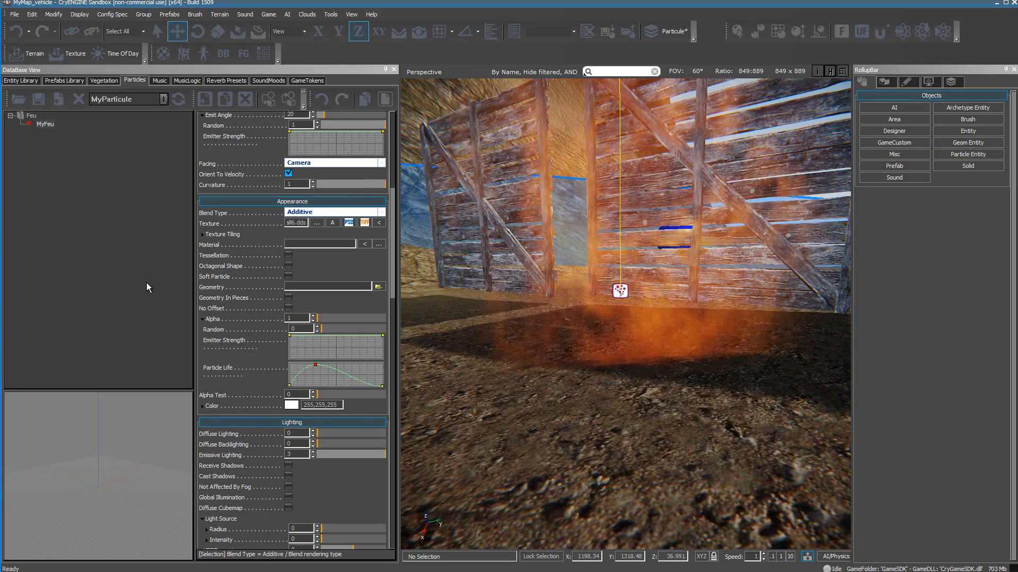
pyautogui.click(288, 277)
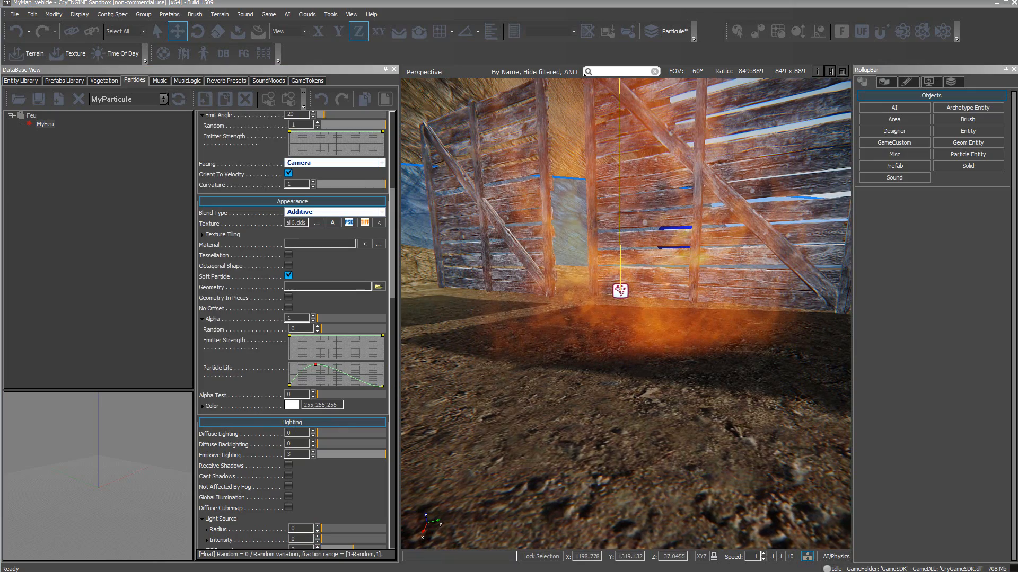
pyautogui.scroll(-3, 618, 438)
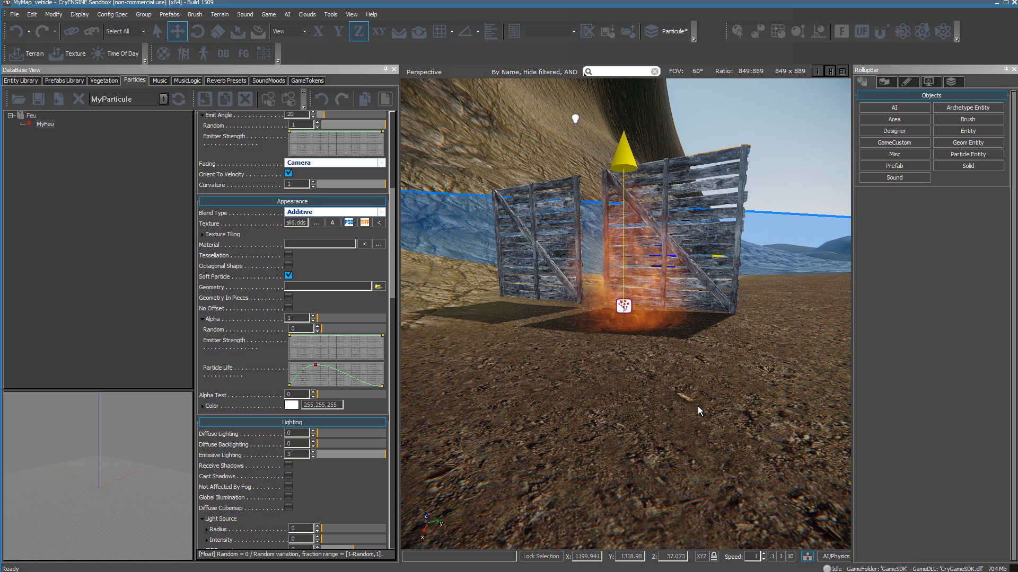
pyautogui.click(39, 100)
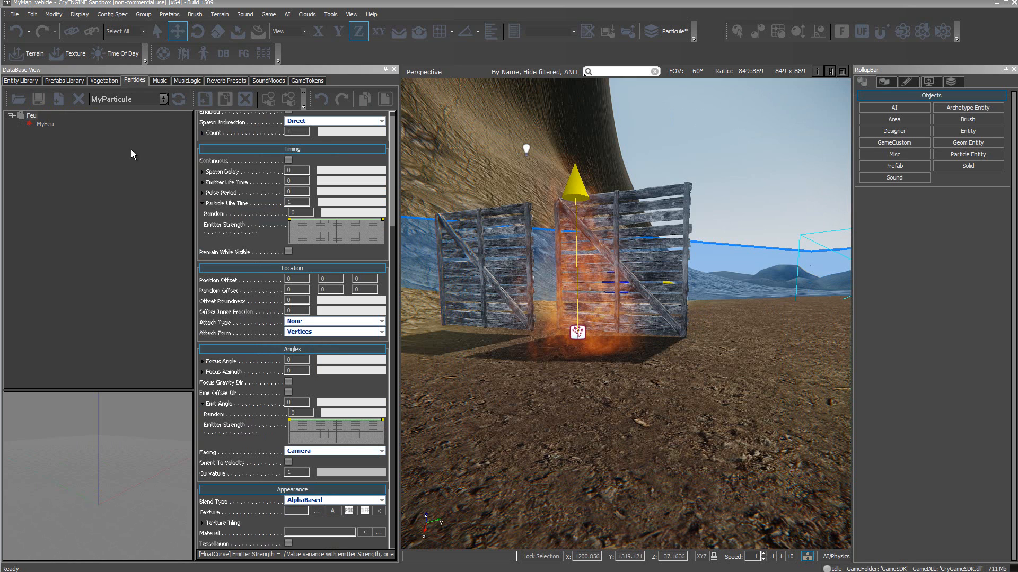
# - Open fire1 under fire_small in the smoke_and_fire library and examine its lighting, size and stretch settings
pyautogui.click(164, 99)
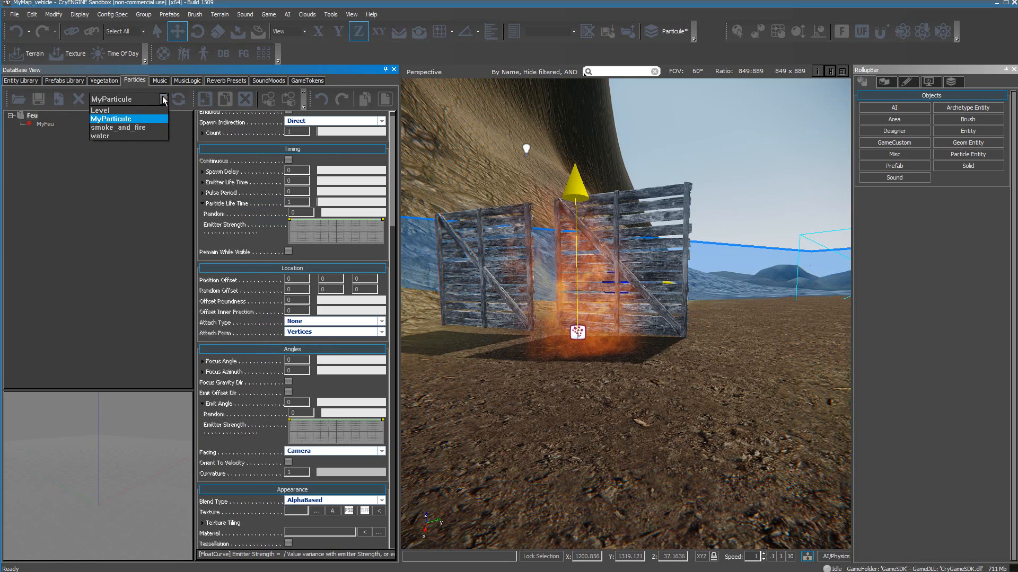
pyautogui.click(113, 128)
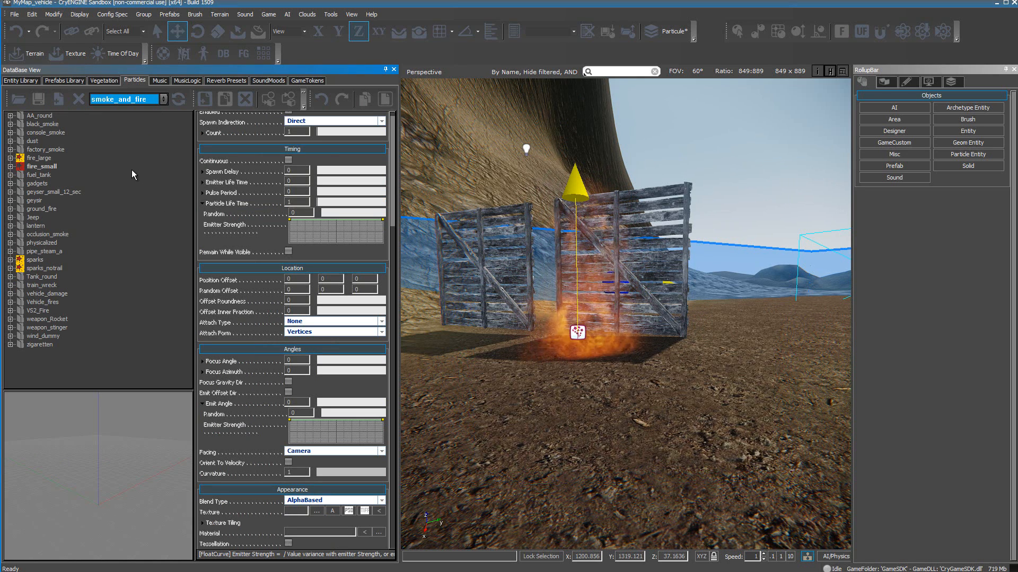
pyautogui.click(11, 166)
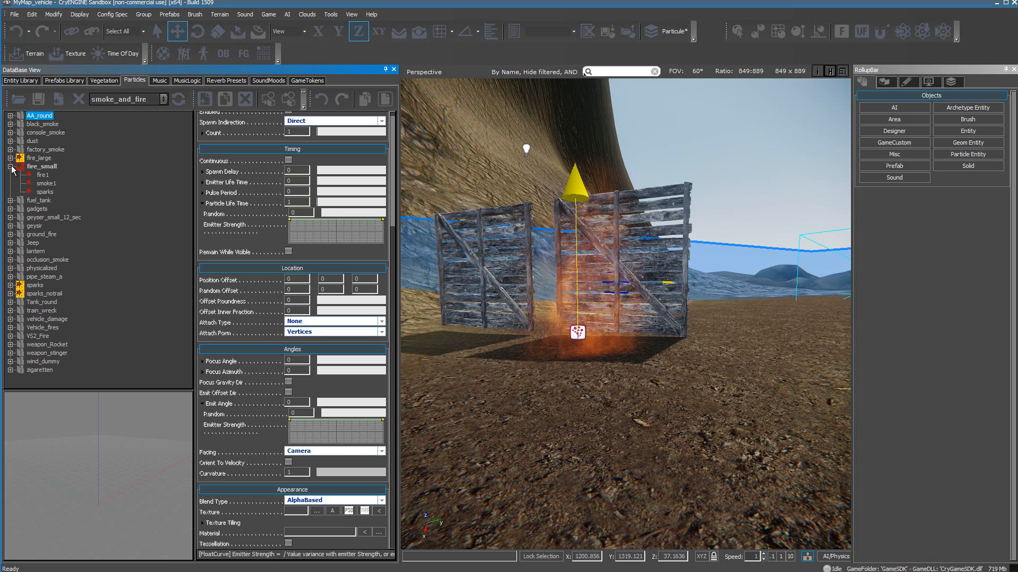
pyautogui.click(44, 175)
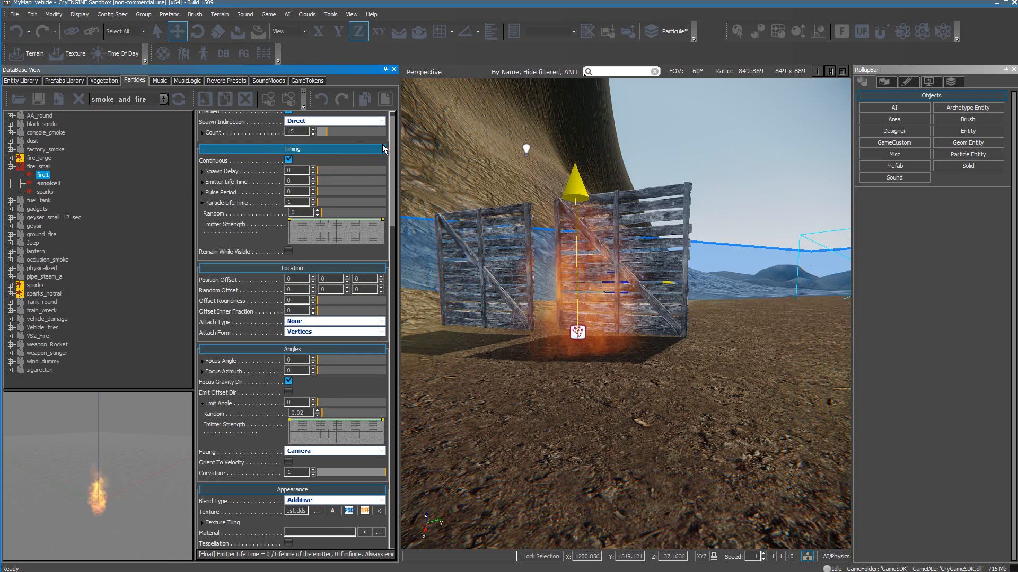
pyautogui.moveTo(393, 139); pyautogui.dragTo(390, 281)
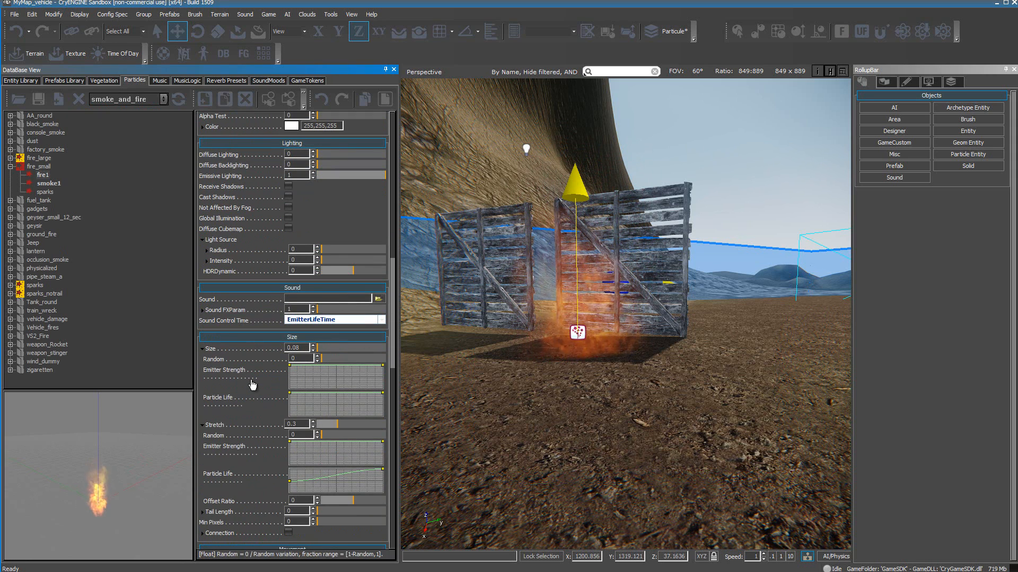